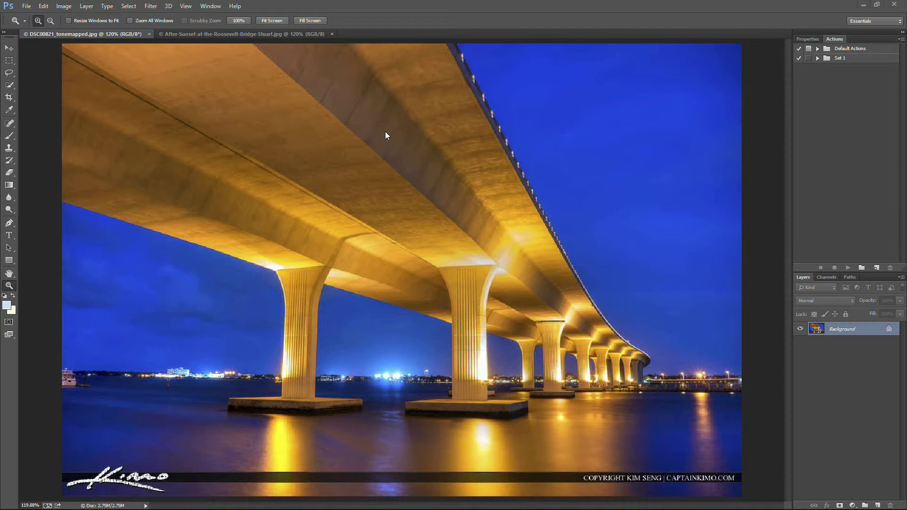
Step: Check the pixel dimensions of DSC00821_tonemapped.jpg in the Image Size dialog without changing them
{"action": "left_click", "coordinate": [63, 6]}
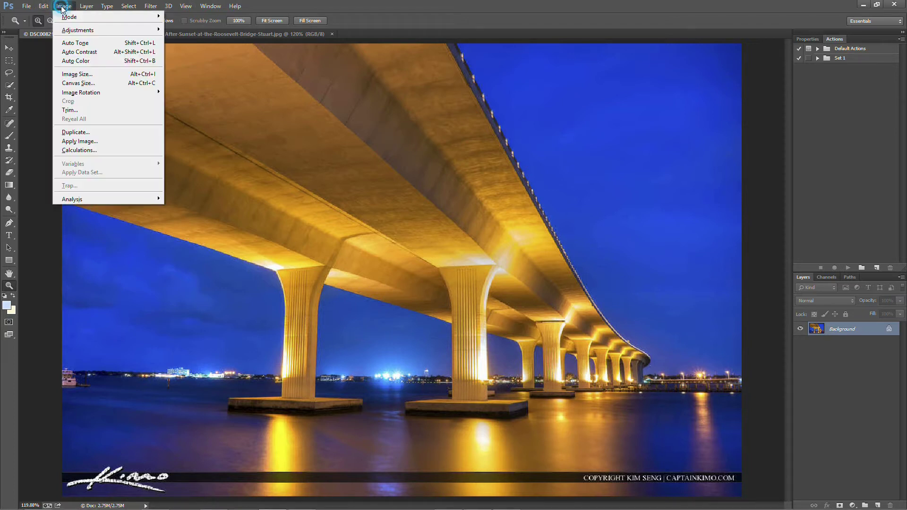
{"action": "left_click", "coordinate": [77, 74]}
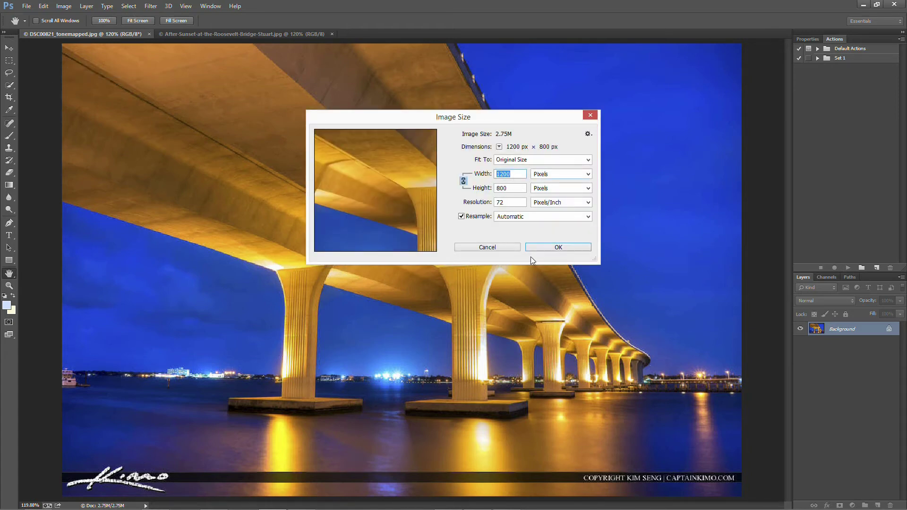
{"action": "left_click", "coordinate": [551, 248]}
{"action": "key", "text": "z"}
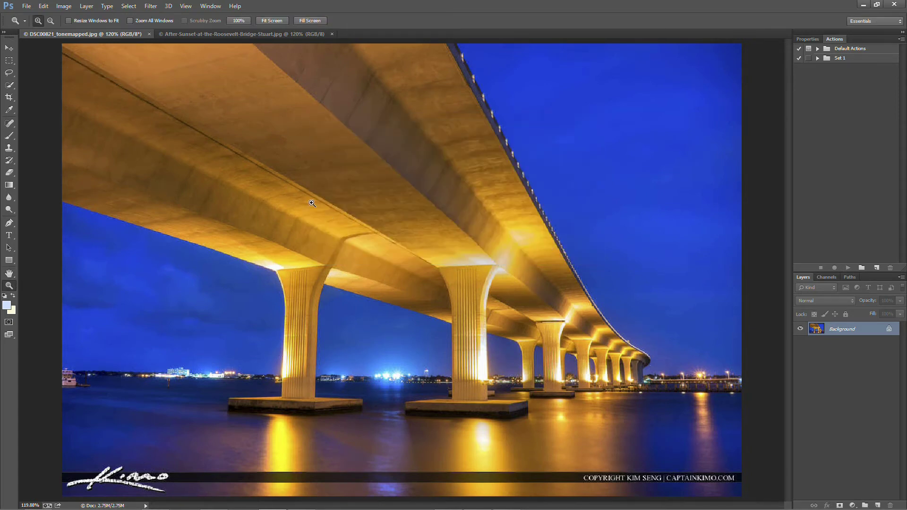
Step: Compare the watermarked and unwatermarked bridge photos, and view the line.png, signature.png and bar.png watermark images
{"action": "left_click", "coordinate": [200, 33]}
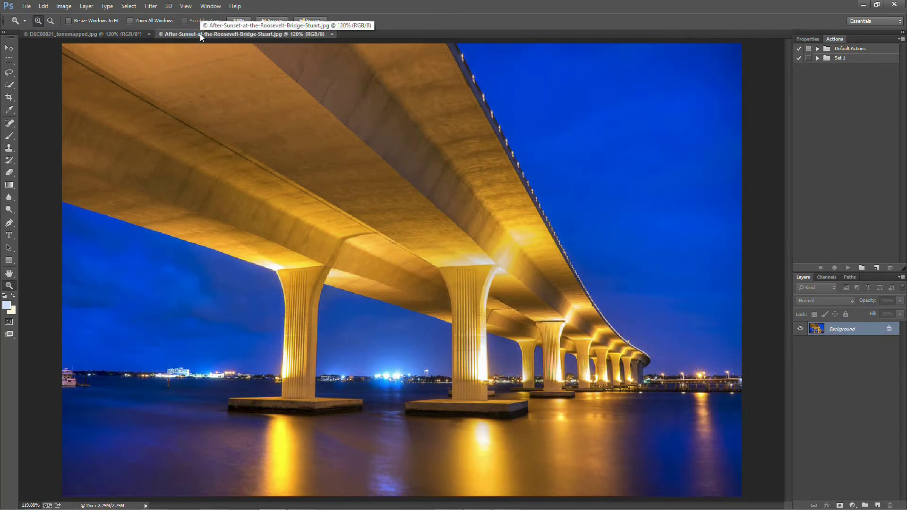
{"action": "left_click", "coordinate": [121, 35]}
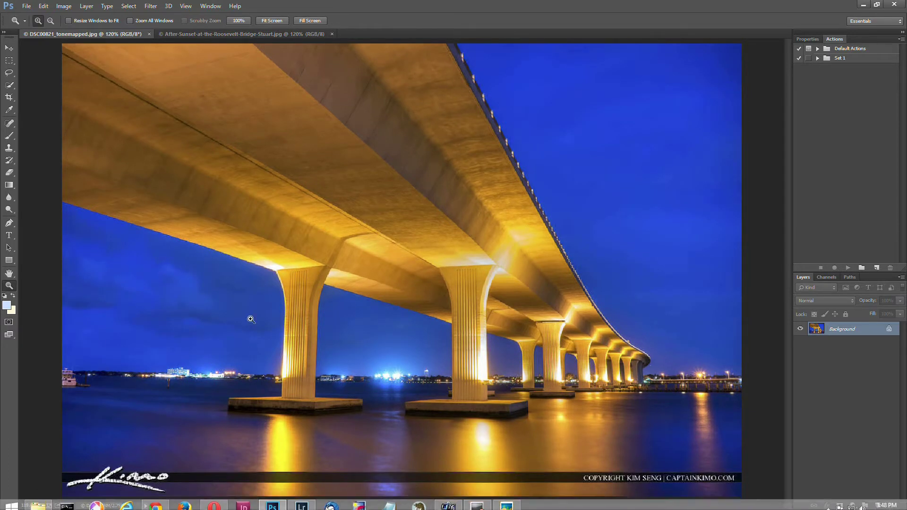
{"action": "left_click", "coordinate": [226, 35]}
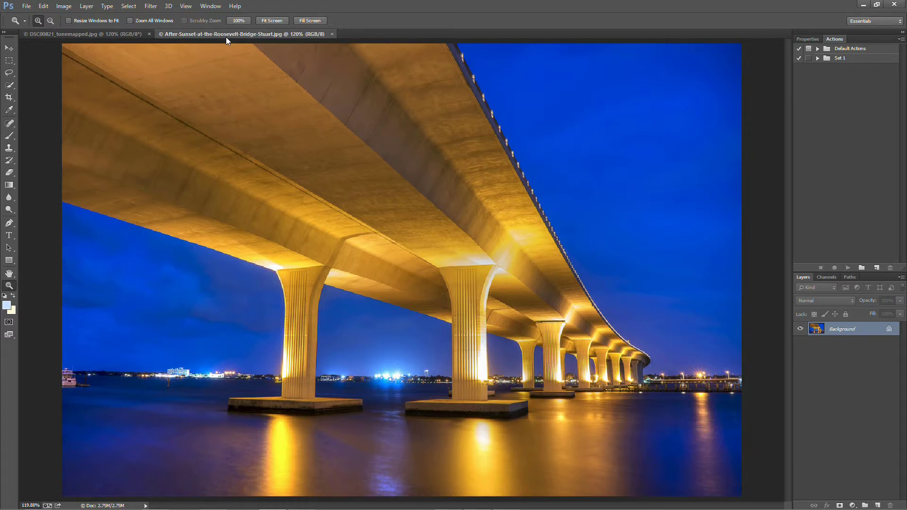
{"action": "left_click", "coordinate": [381, 37]}
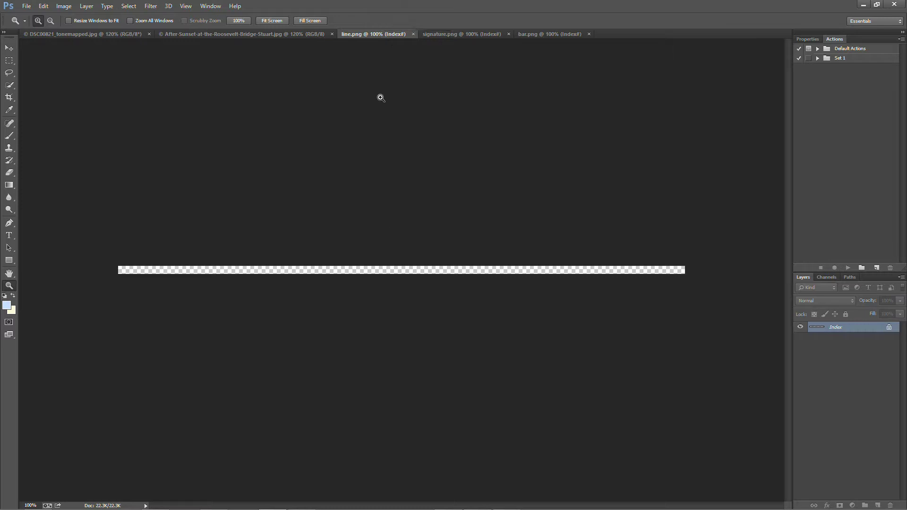
{"action": "left_click", "coordinate": [436, 35]}
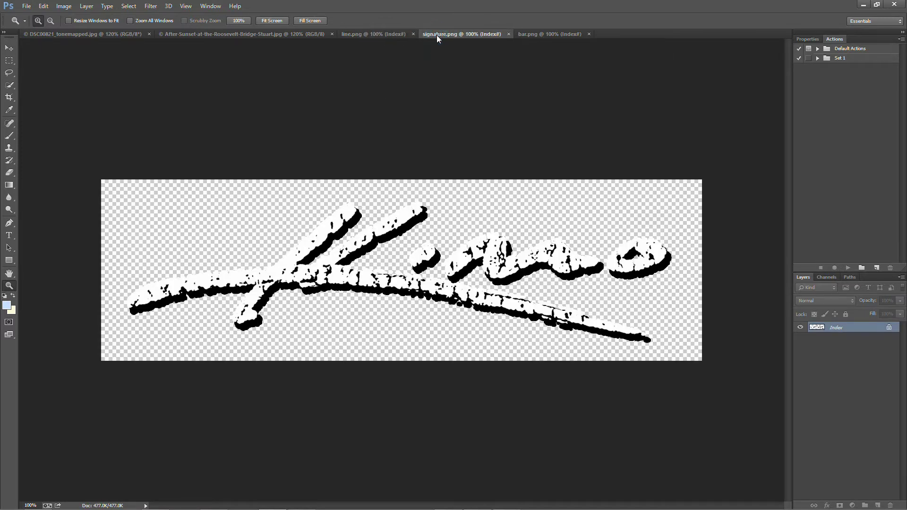
{"action": "left_click", "coordinate": [546, 35]}
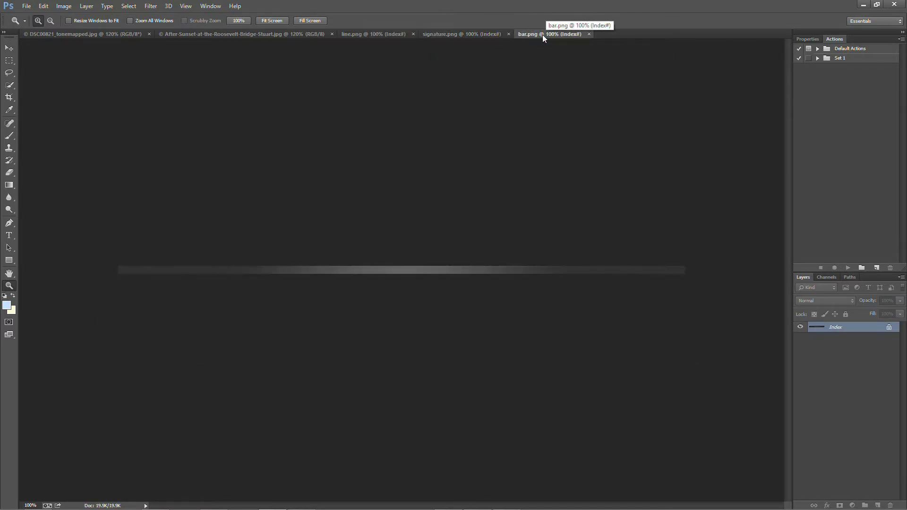
{"action": "left_click", "coordinate": [294, 34]}
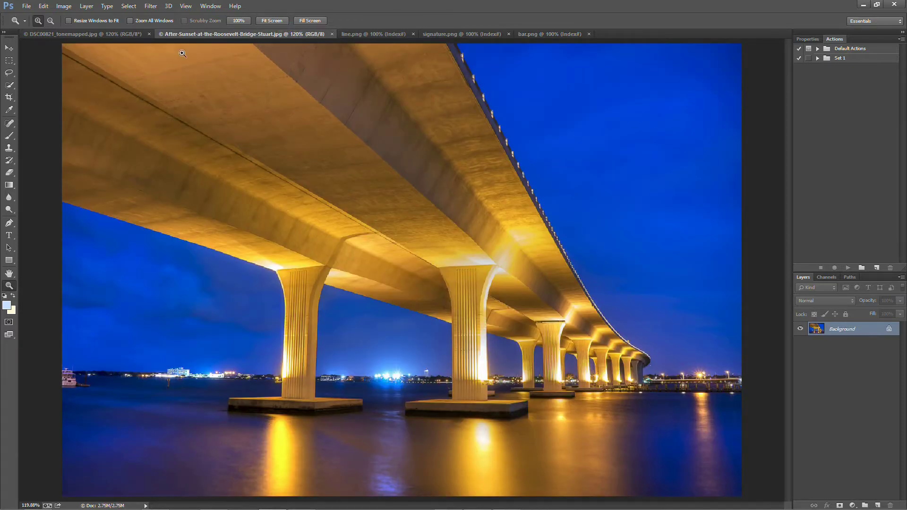
{"action": "left_click", "coordinate": [105, 34]}
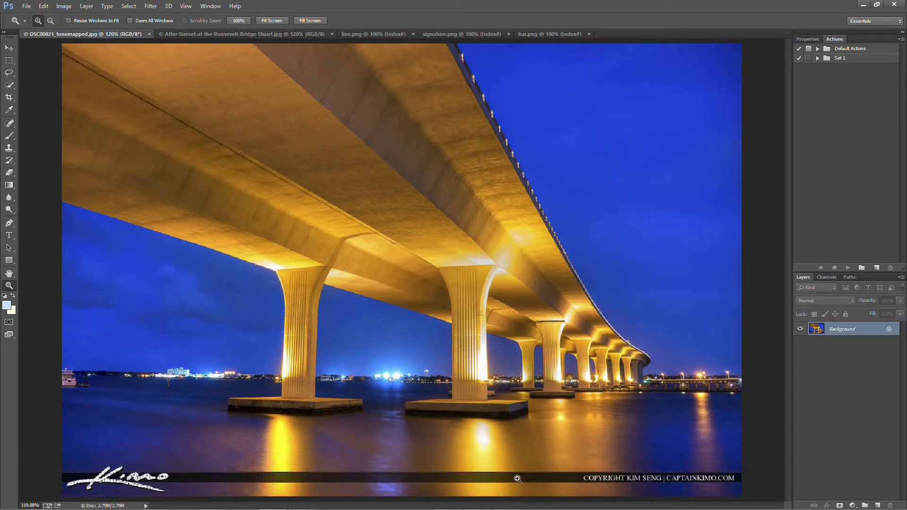
Step: Examine the watermark bar of the tonemapped photo up close alongside the line, signature and bar source images
{"action": "left_click_drag", "start_coordinate": [291, 453], "coordinate": [333, 483]}
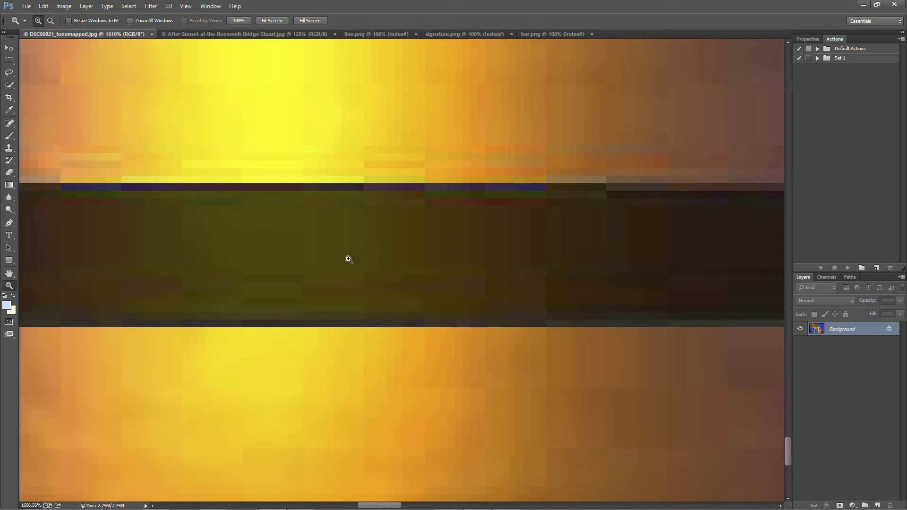
{"action": "left_click", "coordinate": [372, 31]}
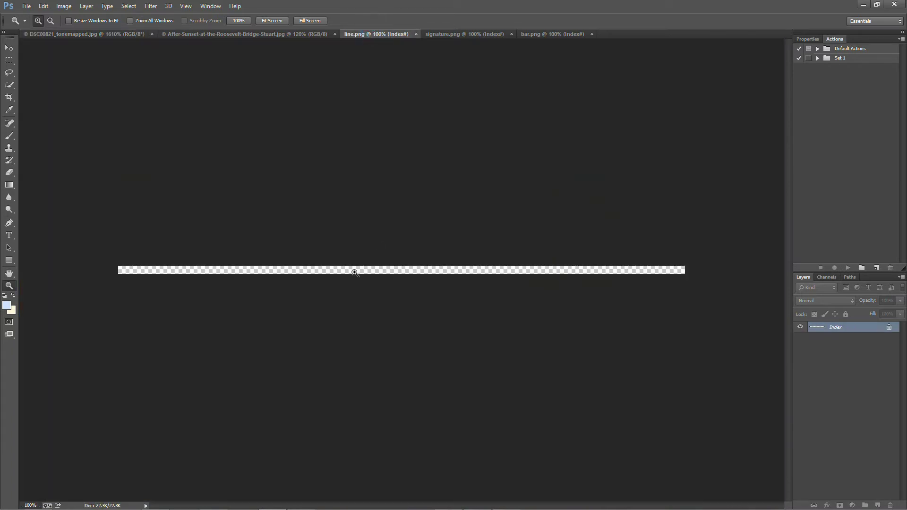
{"action": "left_click_drag", "start_coordinate": [350, 259], "coordinate": [360, 269]}
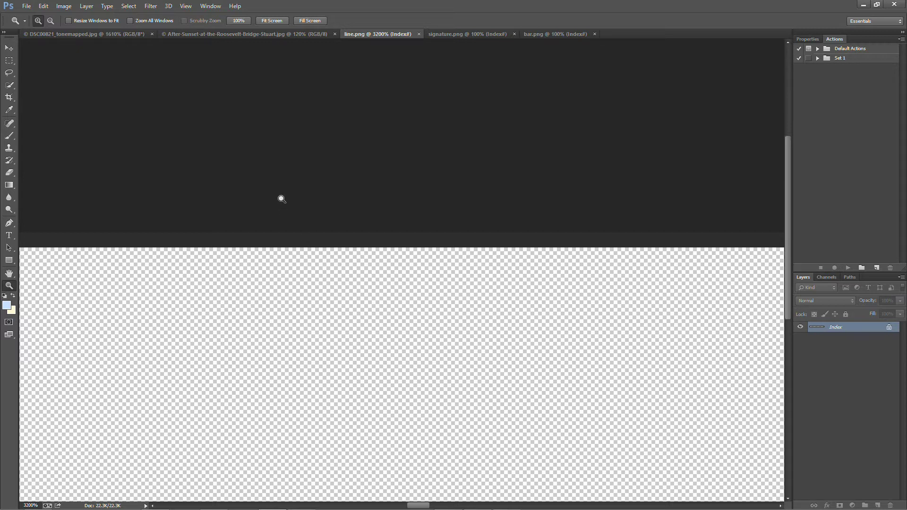
{"action": "left_click", "coordinate": [447, 36]}
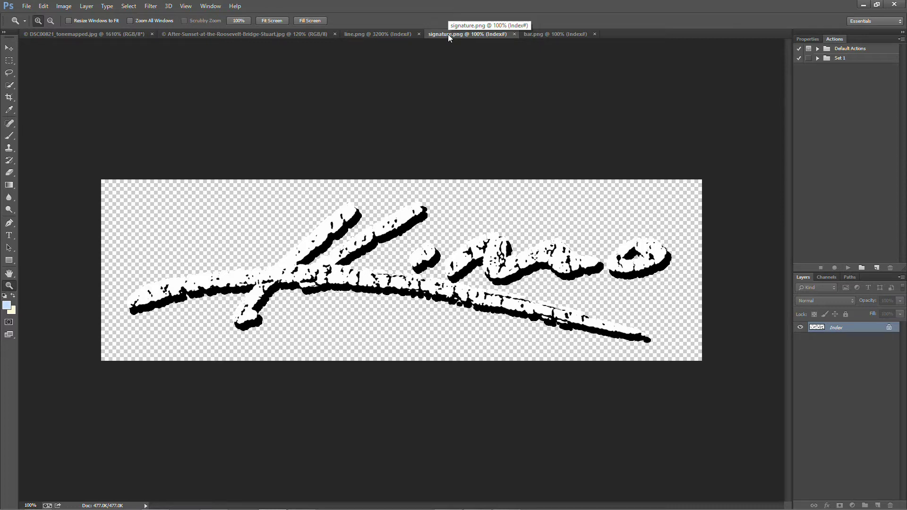
{"action": "left_click", "coordinate": [537, 33]}
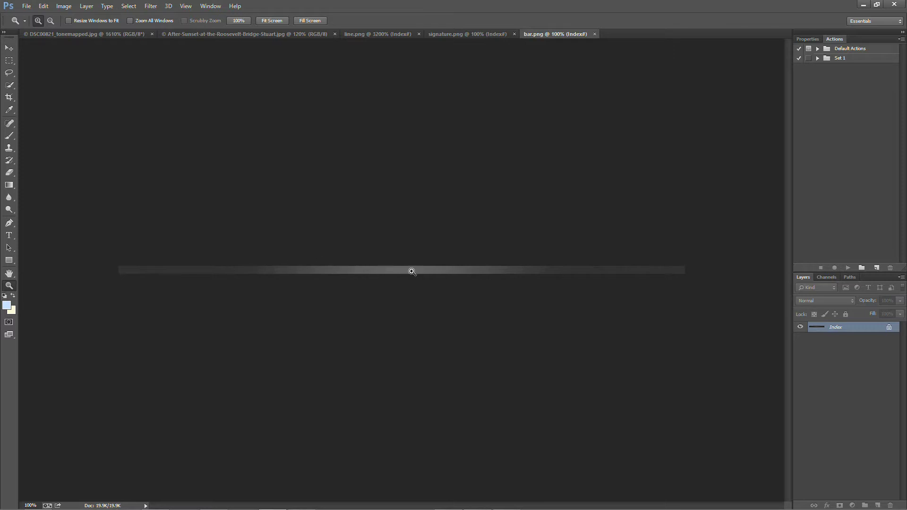
{"action": "left_click", "coordinate": [461, 33]}
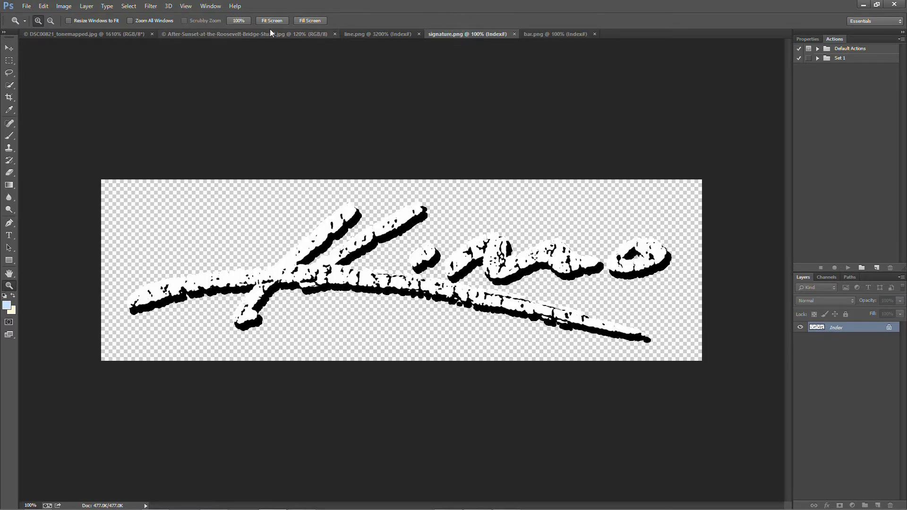
{"action": "left_click", "coordinate": [271, 33]}
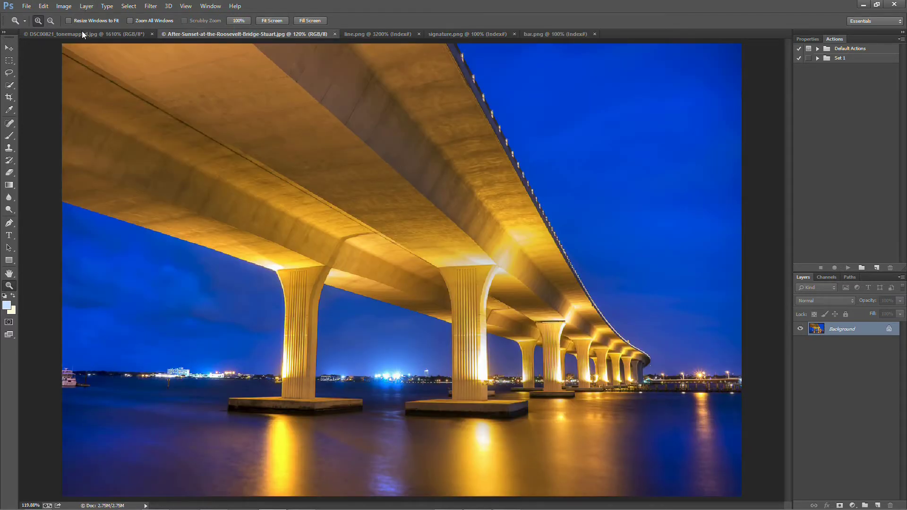
{"action": "left_click", "coordinate": [82, 35]}
{"action": "key", "text": "ctrl+0"}
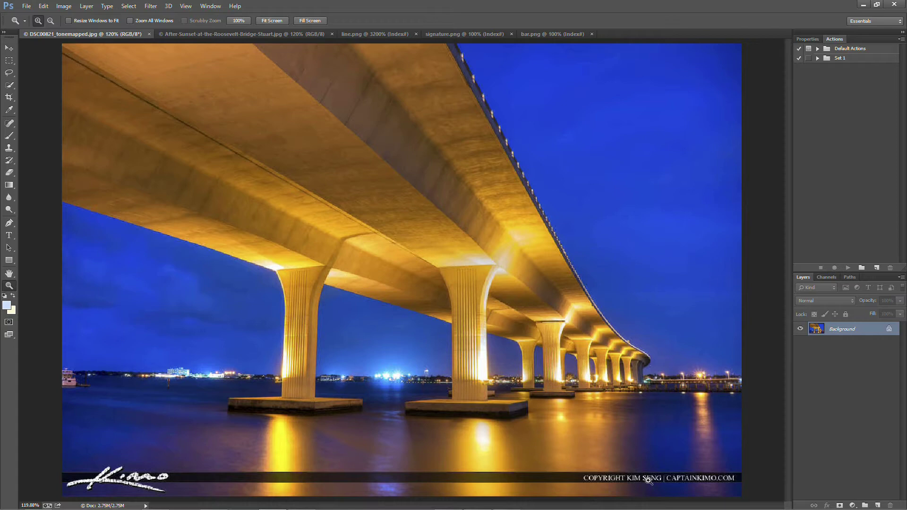
Step: Copy all of line.png into After-Sunset-at-the-Roosevelt-Bridge-Stuart.jpg as a new layer and inspect its two thin lines
{"action": "left_click", "coordinate": [351, 35]}
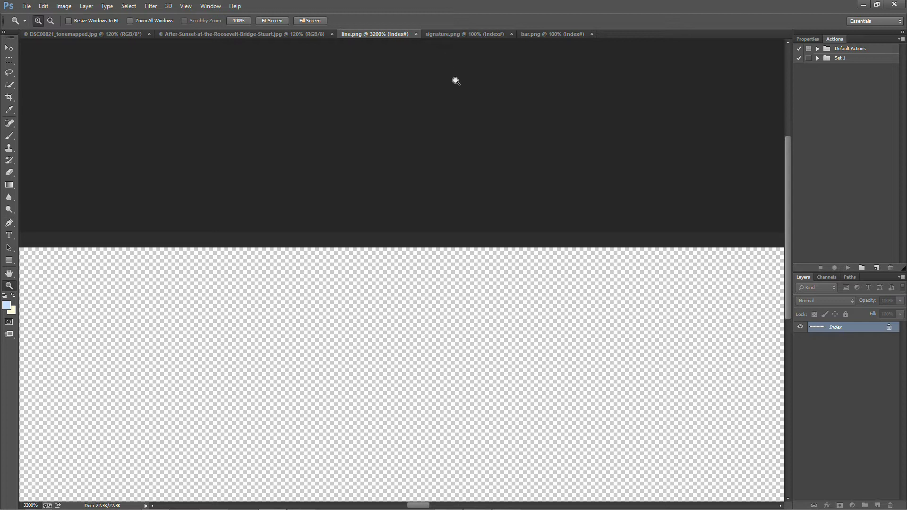
{"action": "key", "text": "ctrl+a"}
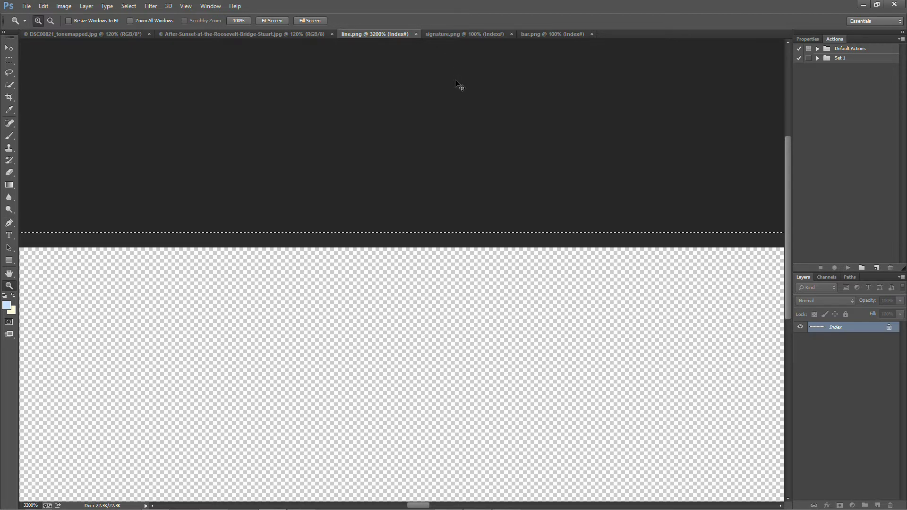
{"action": "left_click", "coordinate": [296, 33]}
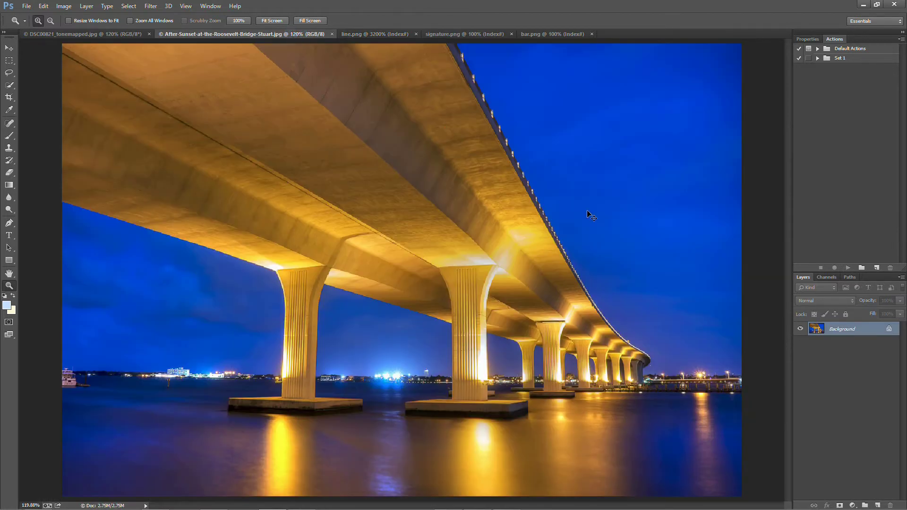
{"action": "key", "text": "ctrl+v"}
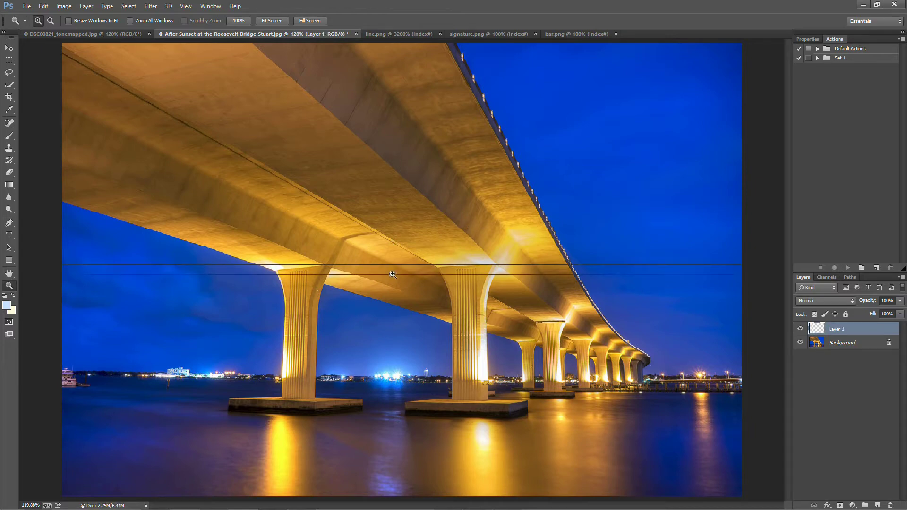
{"action": "left_click_drag", "start_coordinate": [375, 256], "coordinate": [404, 286]}
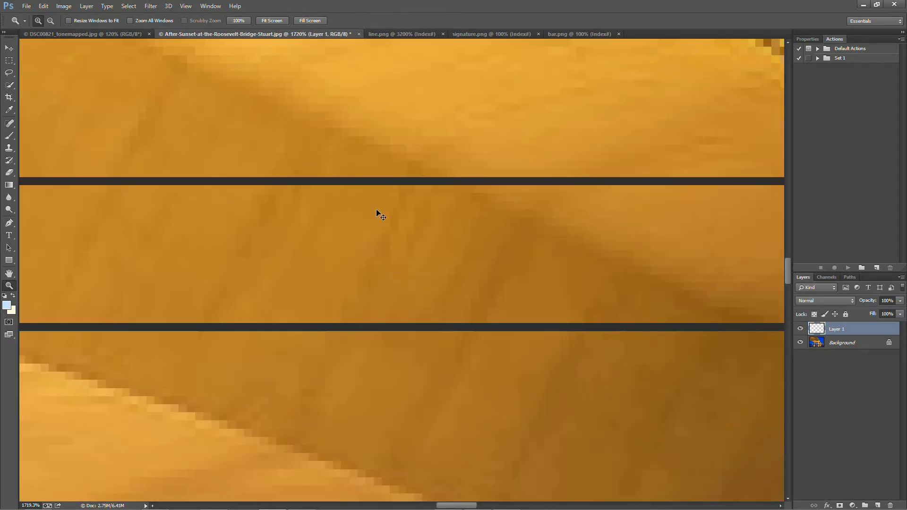
{"action": "key", "text": "ctrl+0"}
{"action": "left_click", "coordinate": [9, 48]}
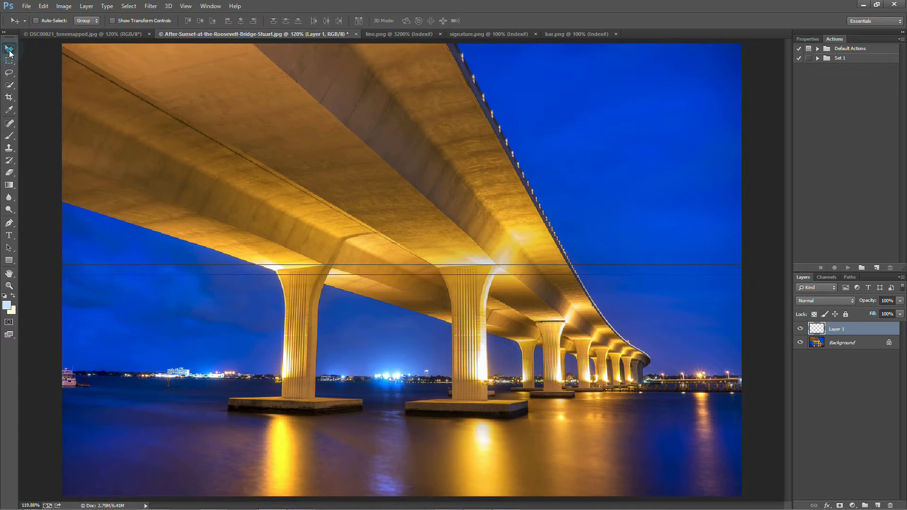
Step: Copy all of bar.png into the Roosevelt Bridge photo as a layer above the lines and inspect how their edges line up
{"action": "left_click", "coordinate": [477, 34]}
{"action": "left_click", "coordinate": [577, 35]}
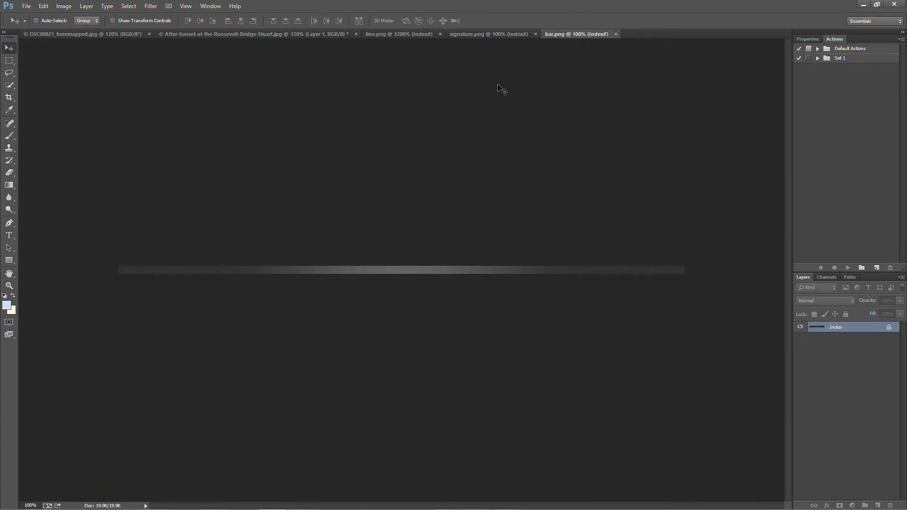
{"action": "key", "text": "ctrl+a"}
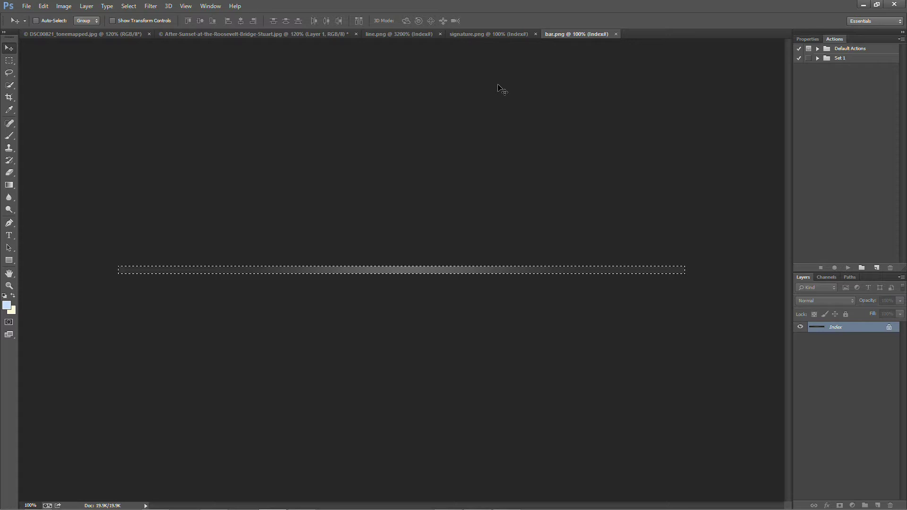
{"action": "left_click", "coordinate": [296, 35]}
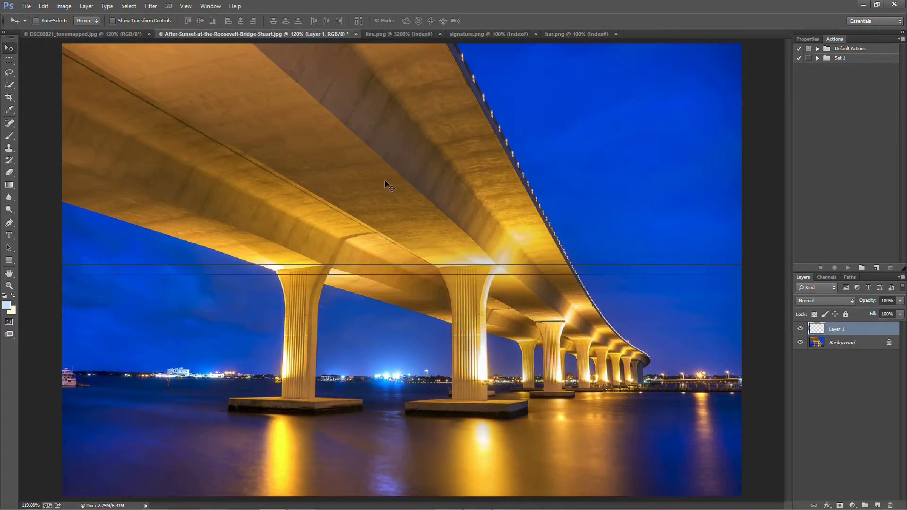
{"action": "key", "text": "ctrl+v"}
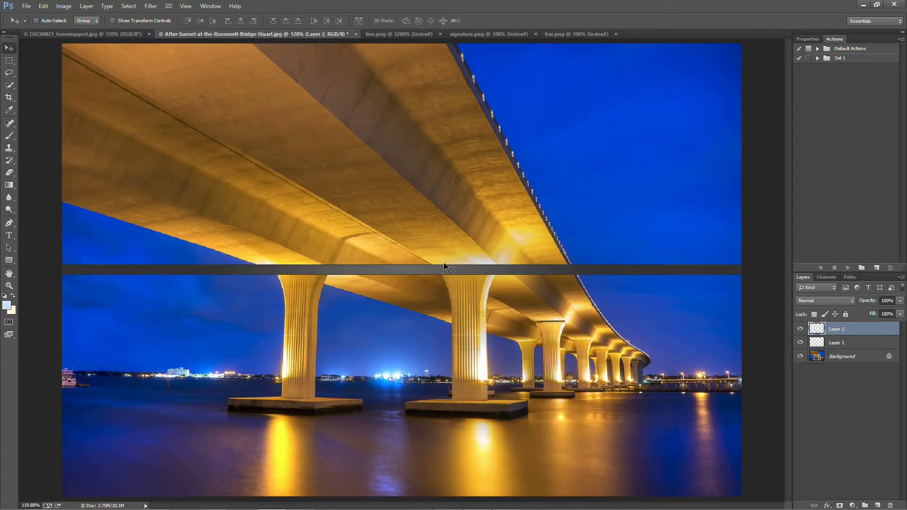
{"action": "key", "text": "z"}
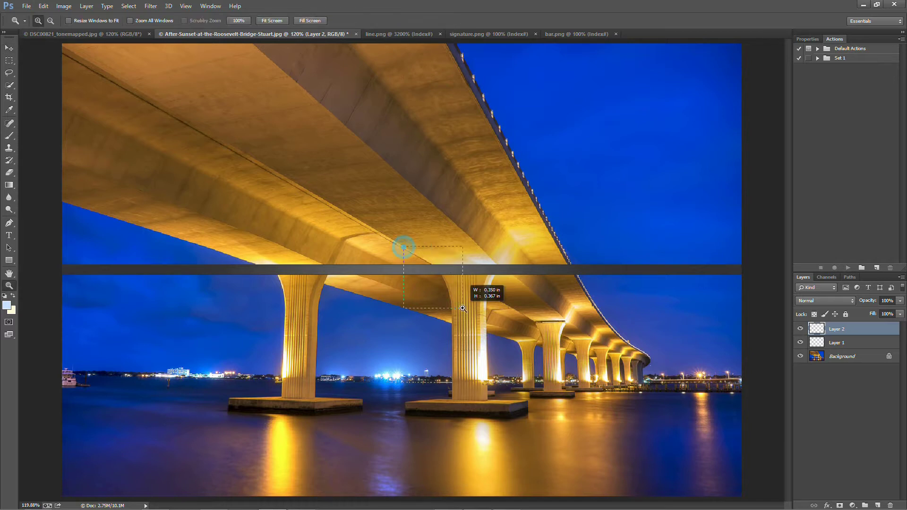
{"action": "left_click_drag", "start_coordinate": [402, 248], "coordinate": [461, 307]}
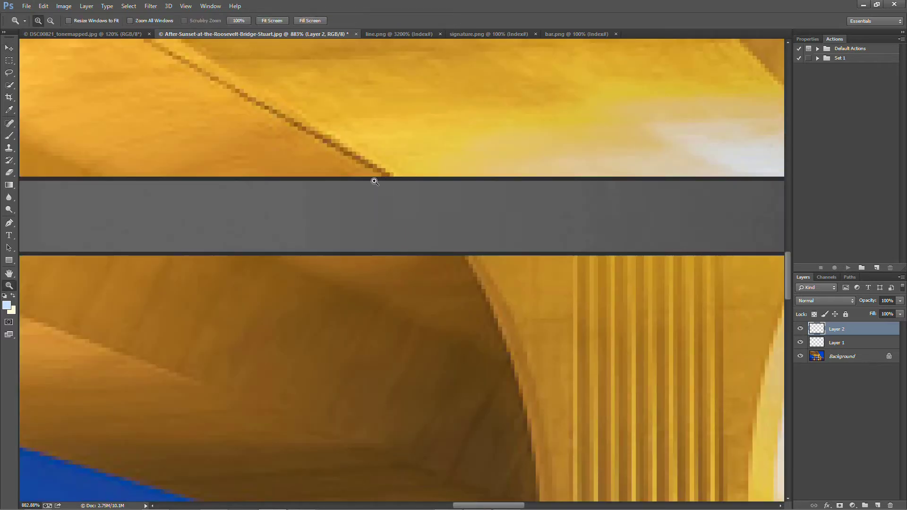
{"action": "key", "text": "ctrl+0"}
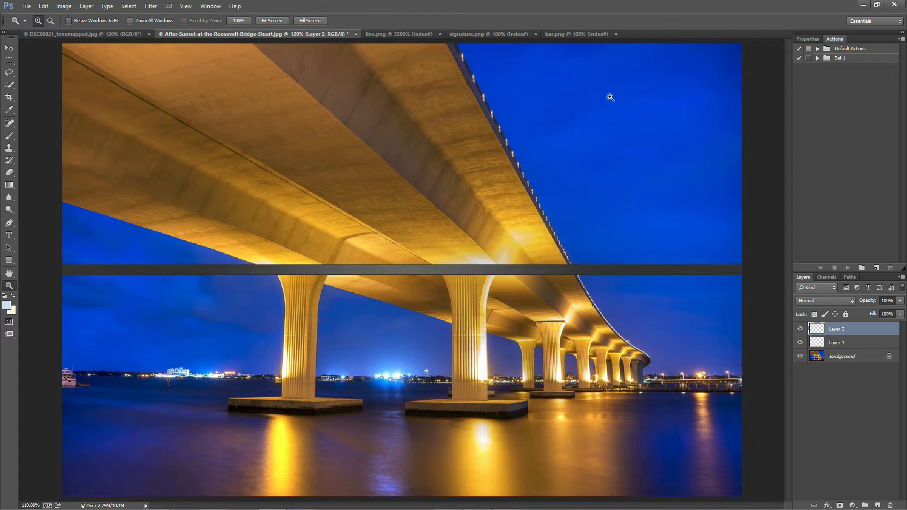
Step: Copy all of signature.png into the Roosevelt Bridge photo as a new layer above the bar
{"action": "left_click", "coordinate": [489, 35]}
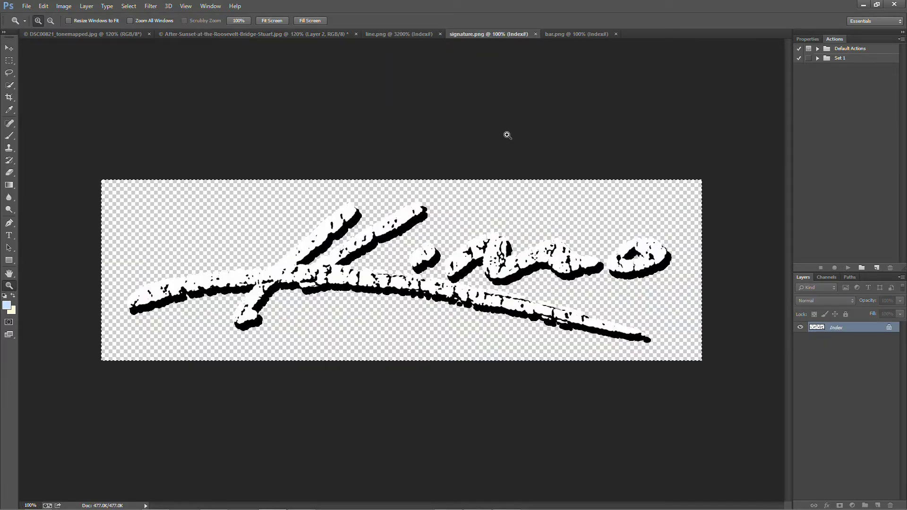
{"action": "left_click", "coordinate": [209, 35]}
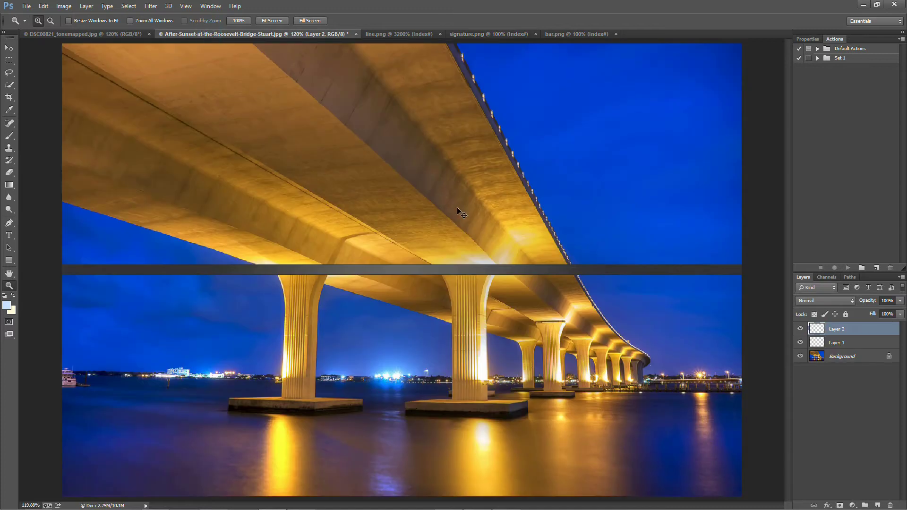
{"action": "key", "text": "ctrl+v"}
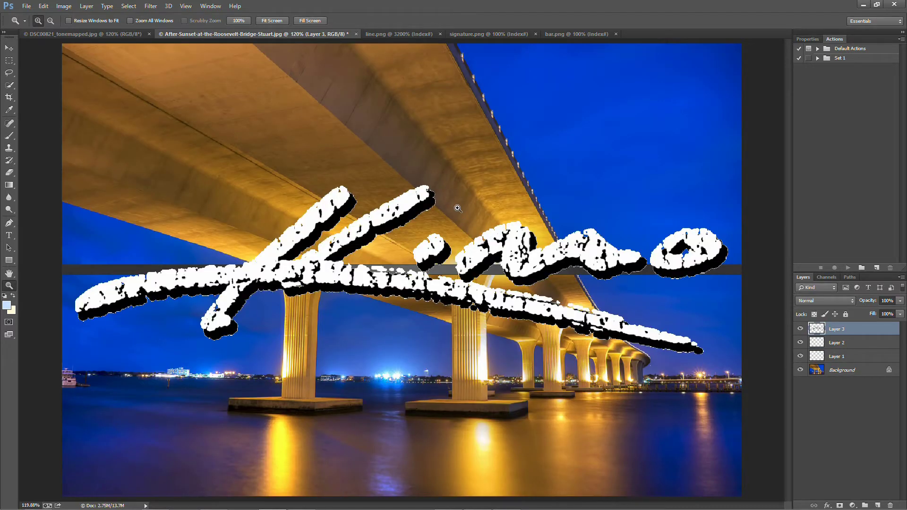
Step: Scale the signature layer down to about 16% and place it over the left end of the bar
{"action": "key", "text": "ctrl+t"}
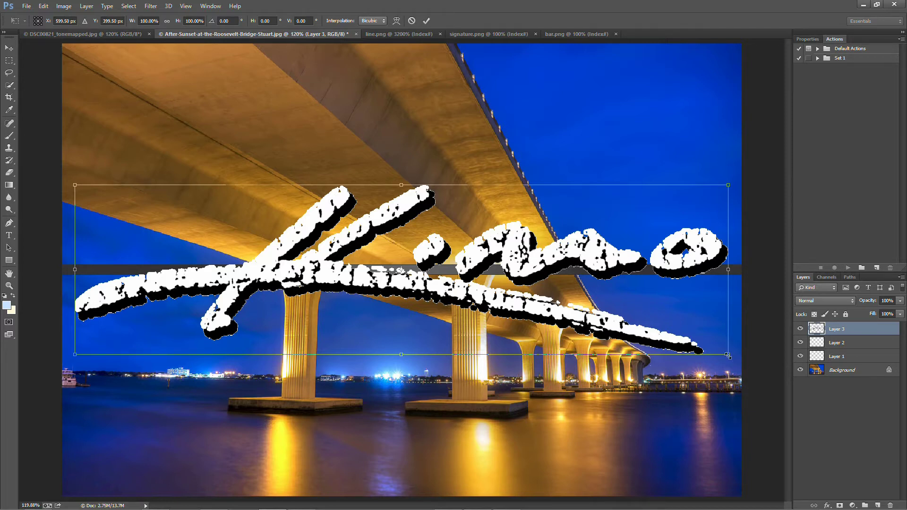
{"action": "mouse_move", "coordinate": [727, 355]}
{"action": "left_mouse_down"}
{"action": "mouse_move", "coordinate": [689, 338]}
{"action": "mouse_move", "coordinate": [469, 301]}
{"action": "mouse_move", "coordinate": [369, 305]}
{"action": "mouse_move", "coordinate": [182, 215]}
{"action": "mouse_move", "coordinate": [165, 219]}
{"action": "mouse_move", "coordinate": [155, 267]}
{"action": "mouse_move", "coordinate": [167, 282]}
{"action": "mouse_move", "coordinate": [167, 255]}
{"action": "mouse_move", "coordinate": [147, 273]}
{"action": "left_mouse_up"}
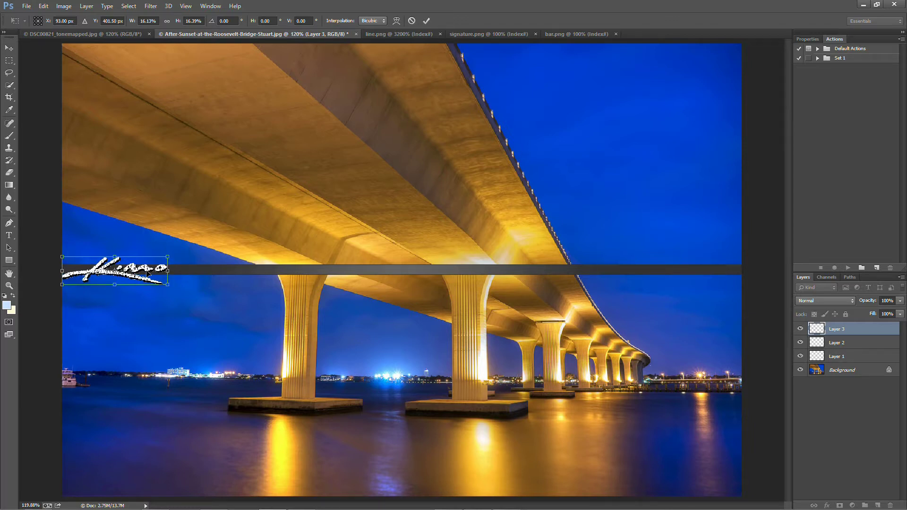
{"action": "key", "text": "Return"}
{"action": "key", "text": "z"}
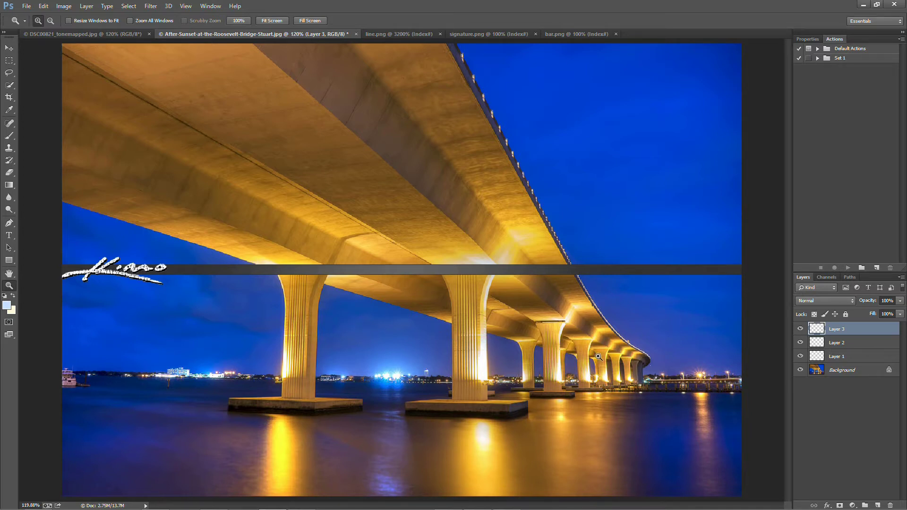
Step: Move the signature, bar and line layers together down to the bottom edge of the photo
{"action": "left_click", "coordinate": [836, 357], "text": "shift"}
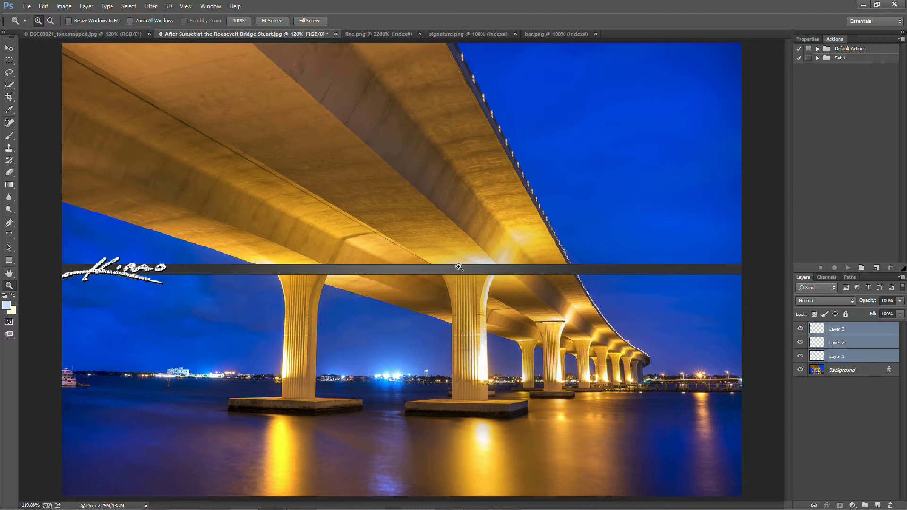
{"action": "left_click", "coordinate": [9, 47]}
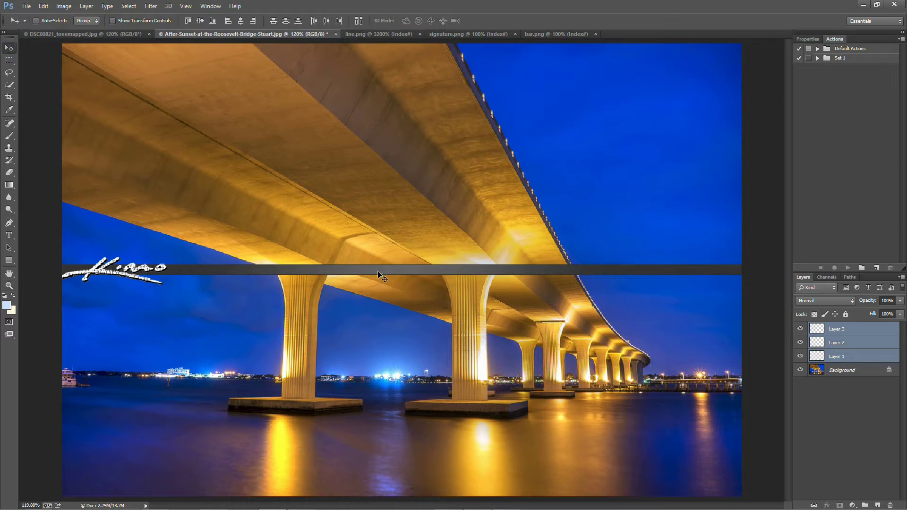
{"action": "left_click_drag", "start_coordinate": [378, 272], "coordinate": [367, 481]}
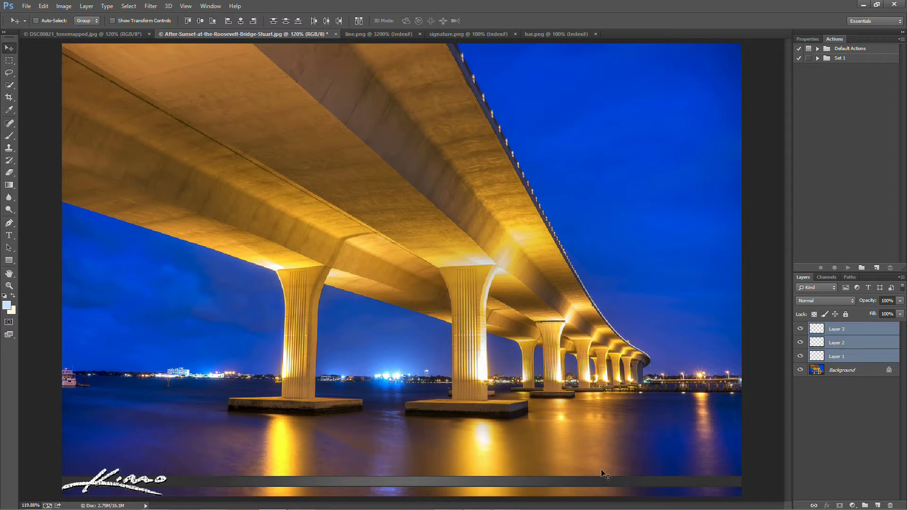
Step: Identify the bar layer by toggling its visibility and set its blend mode to Multiply
{"action": "left_click", "coordinate": [844, 388]}
{"action": "left_click", "coordinate": [836, 343]}
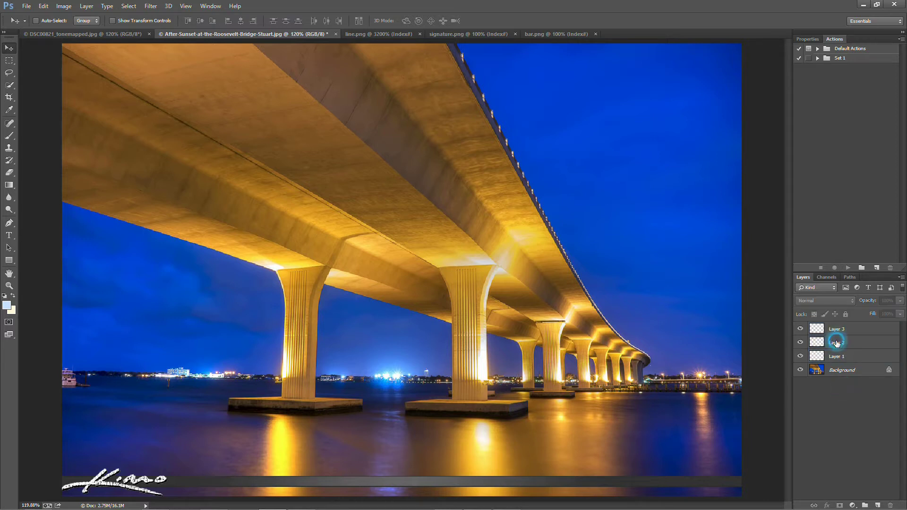
{"action": "left_click", "coordinate": [801, 342]}
{"action": "left_click", "coordinate": [801, 343]}
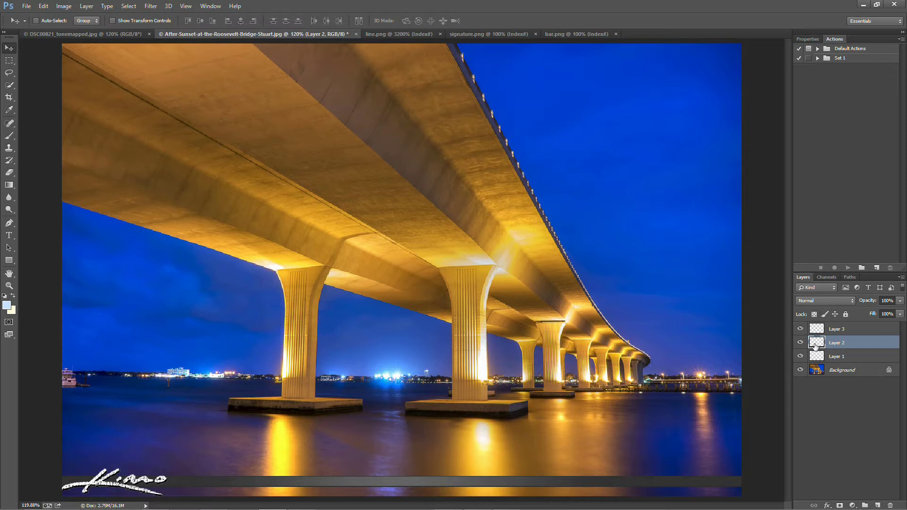
{"action": "left_click", "coordinate": [809, 300]}
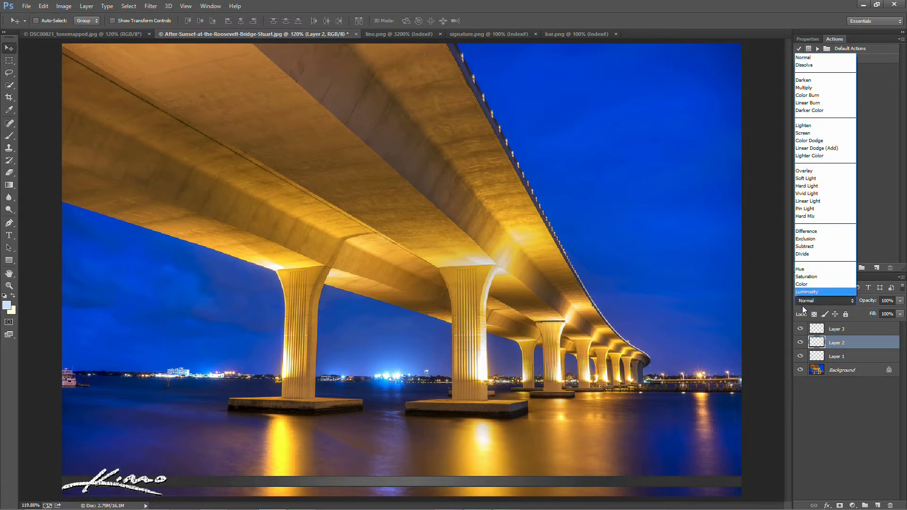
{"action": "left_click", "coordinate": [803, 302]}
{"action": "left_click", "coordinate": [804, 302]}
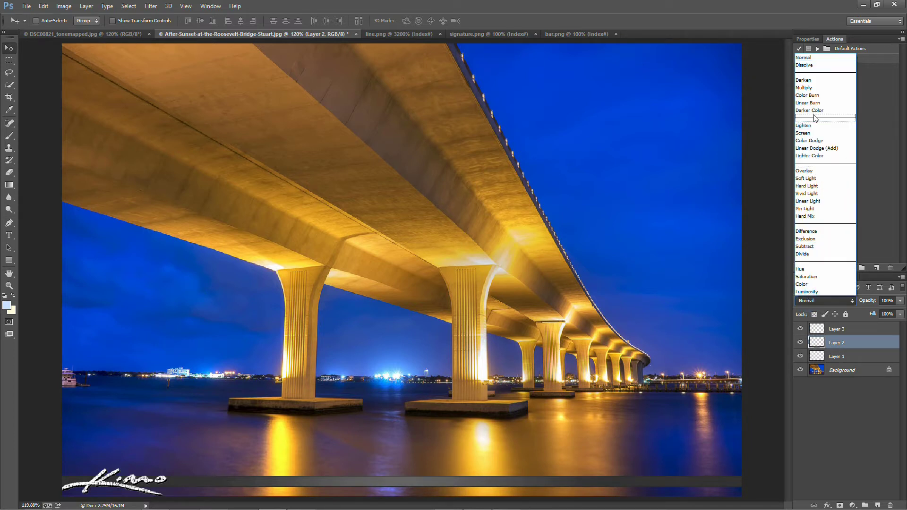
{"action": "left_click", "coordinate": [812, 88]}
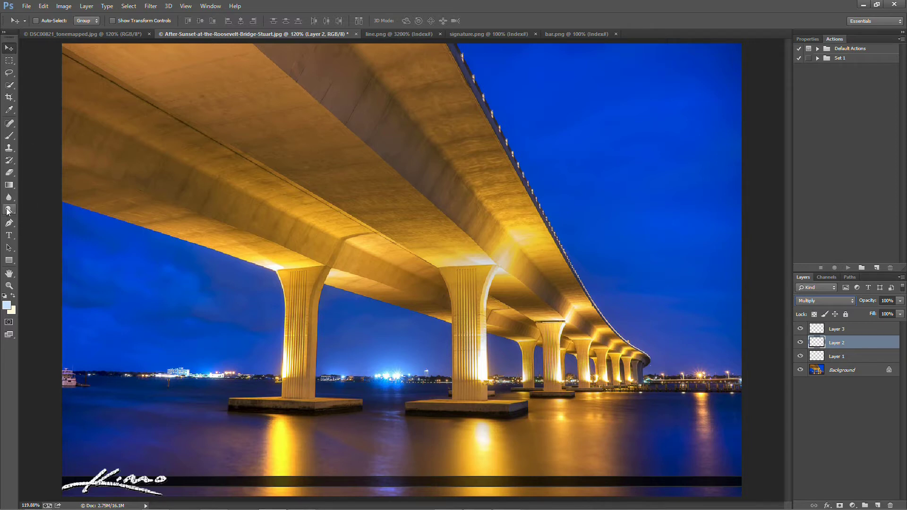
Step: Examine the multiplied bar and its edge lines up close, comparing with the lines layer hidden and shown
{"action": "key", "text": "z"}
{"action": "left_click_drag", "start_coordinate": [370, 459], "coordinate": [408, 486]}
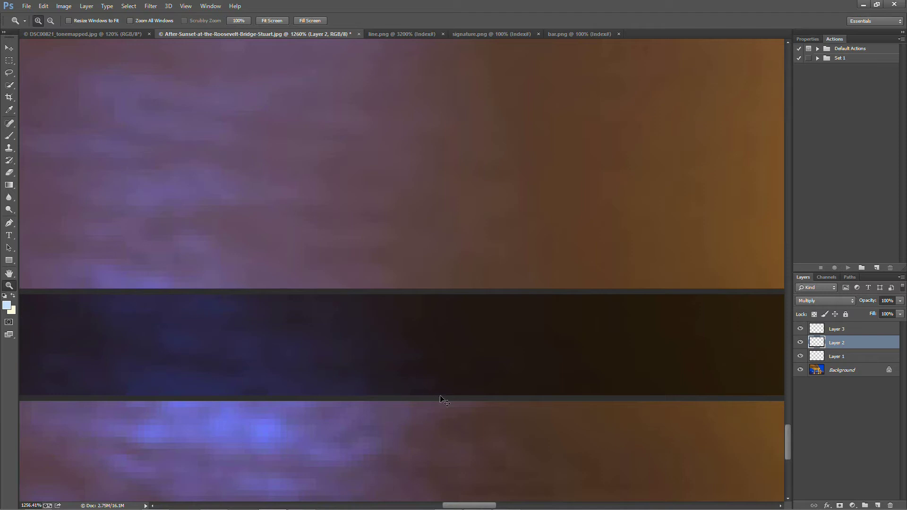
{"action": "key", "text": "ctrl+0"}
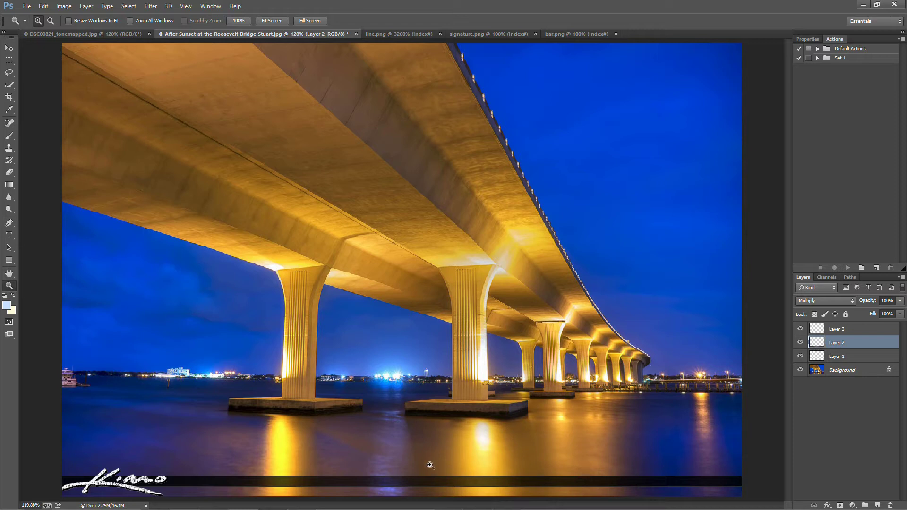
{"action": "left_click_drag", "start_coordinate": [386, 463], "coordinate": [422, 494]}
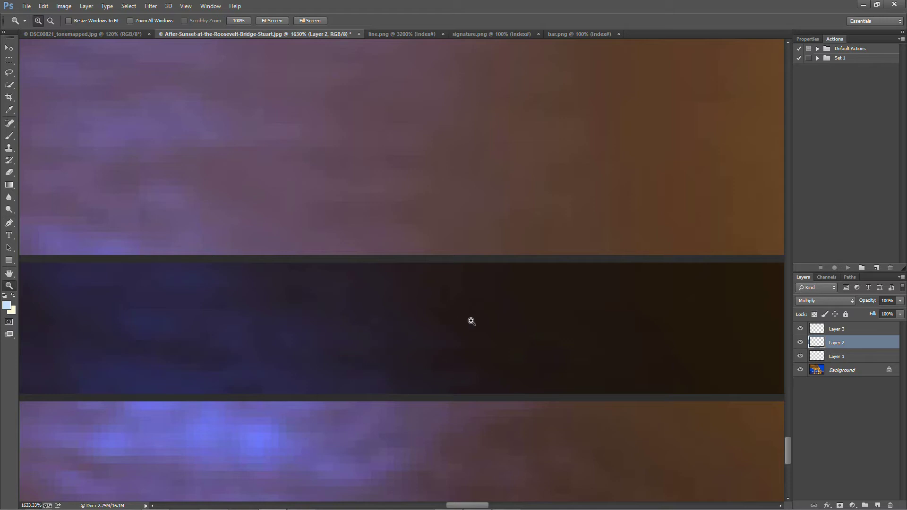
{"action": "key", "text": "ctrl+0"}
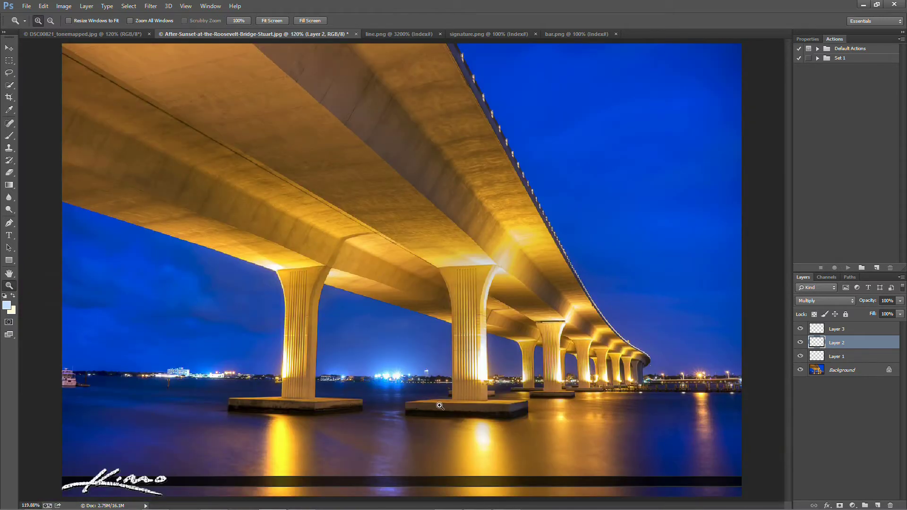
{"action": "left_click", "coordinate": [806, 358]}
{"action": "left_click", "coordinate": [800, 357]}
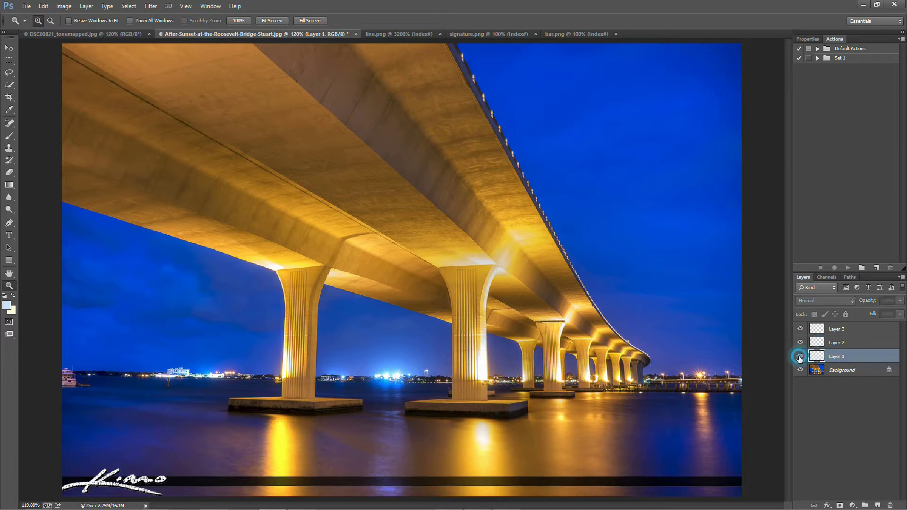
{"action": "left_click", "coordinate": [800, 357]}
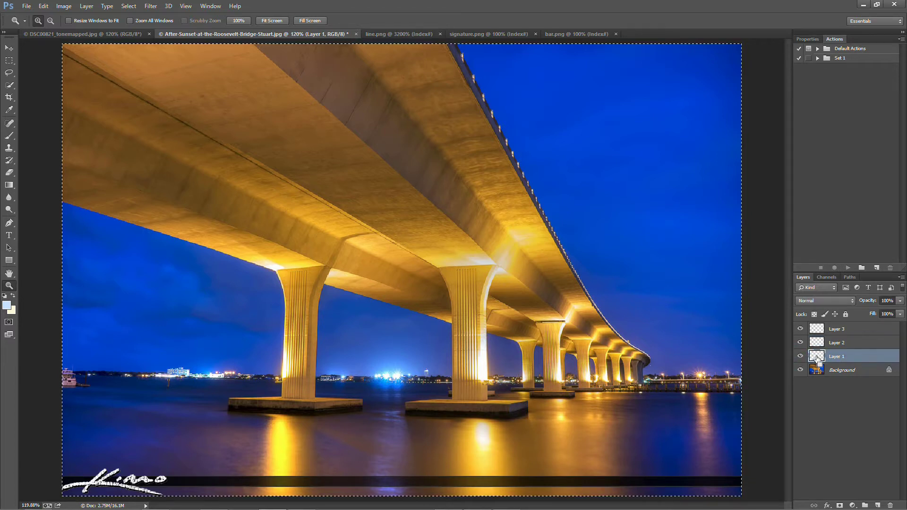
Step: Copy the lines layer into a new 1200 × 19 pixel document and delete its white background layer
{"action": "key", "text": "ctrl+a"}
{"action": "key", "text": "ctrl+n"}
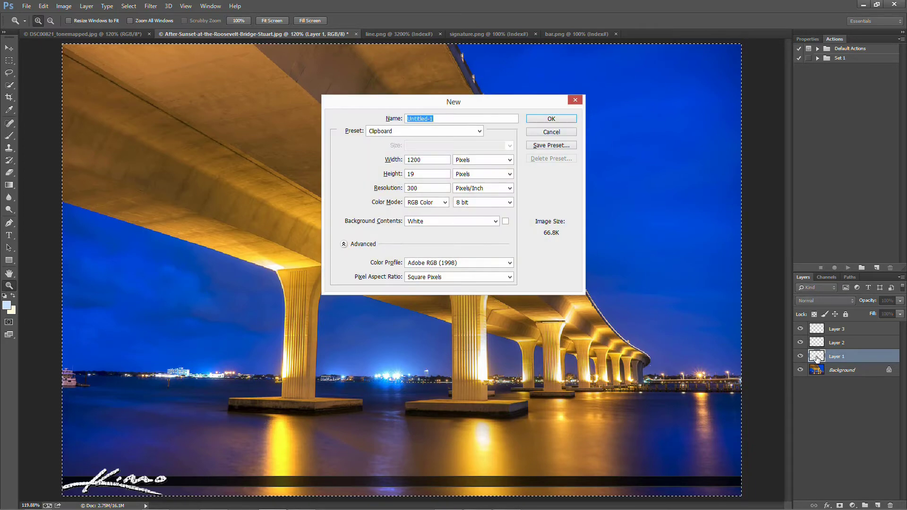
{"action": "key", "text": "Escape"}
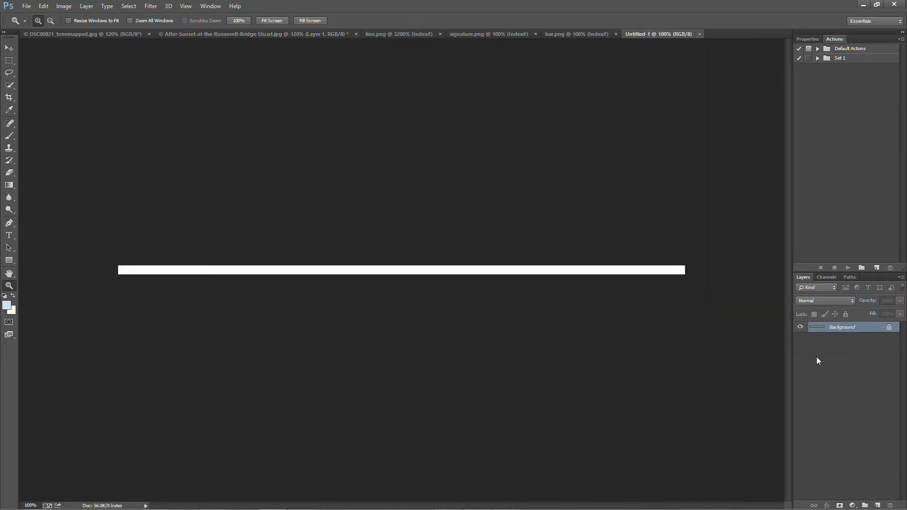
{"action": "key", "text": "ctrl+v"}
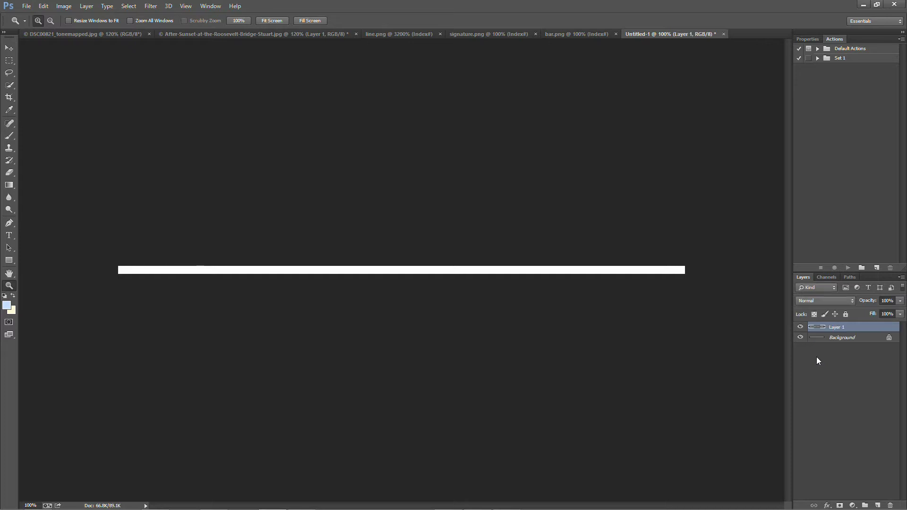
{"action": "left_click", "coordinate": [827, 341]}
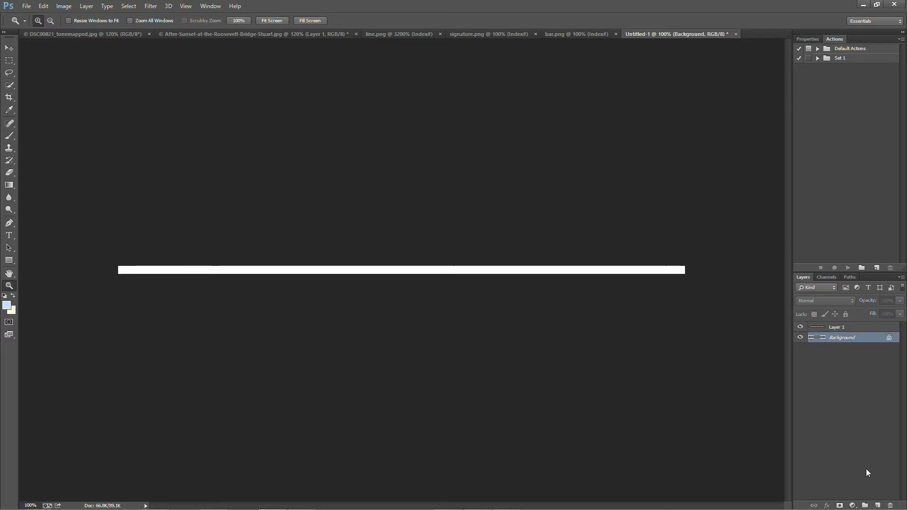
{"action": "left_click", "coordinate": [890, 506]}
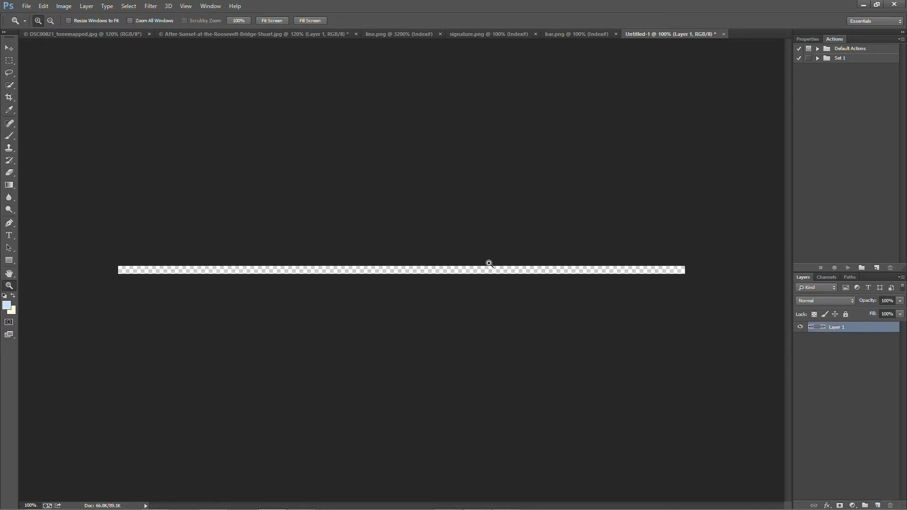
{"action": "left_click_drag", "start_coordinate": [441, 258], "coordinate": [469, 280]}
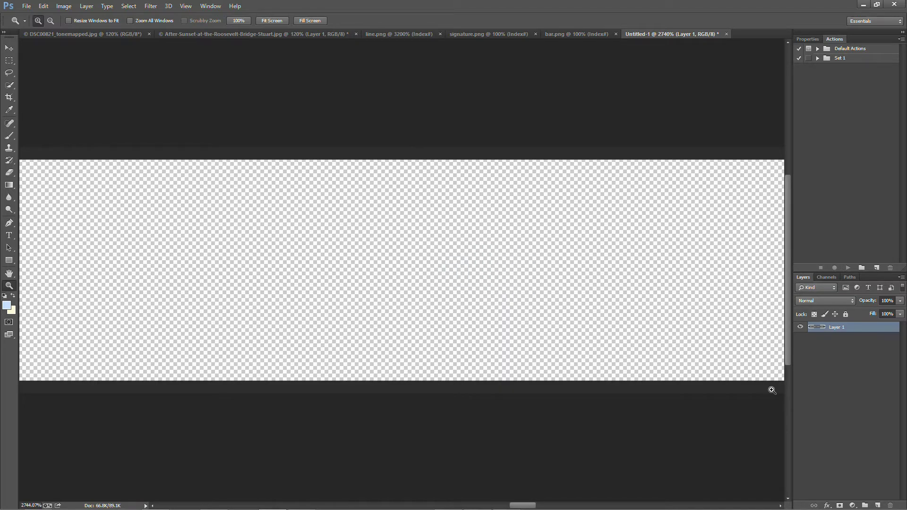
{"action": "key", "text": "ctrl+0"}
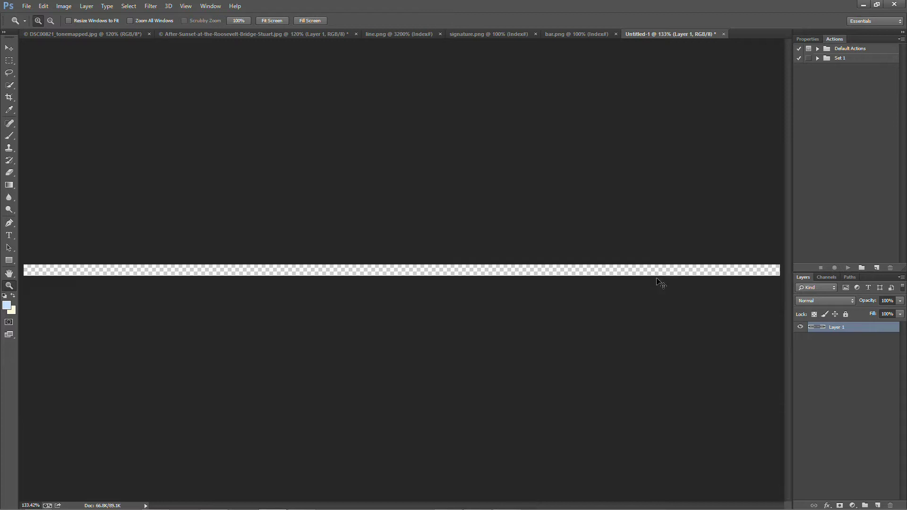
Step: Copy the bar layer from the Roosevelt Bridge photo into a new clipboard-sized document and delete its white background layer
{"action": "left_click", "coordinate": [266, 34]}
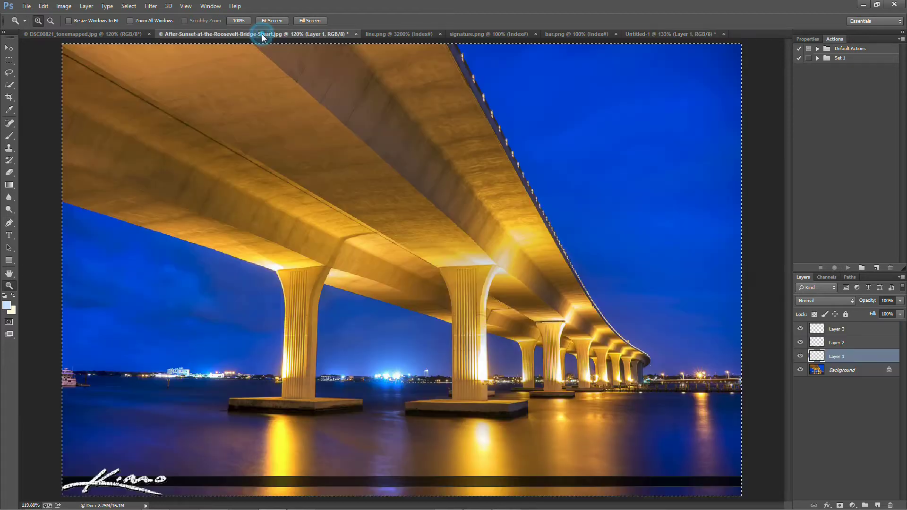
{"action": "left_click", "coordinate": [805, 343]}
{"action": "left_click", "coordinate": [803, 343]}
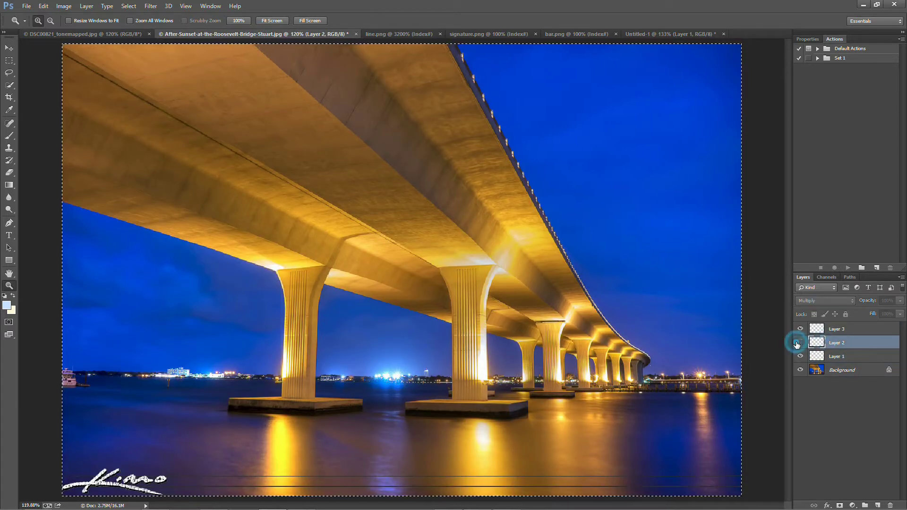
{"action": "left_click", "coordinate": [802, 343]}
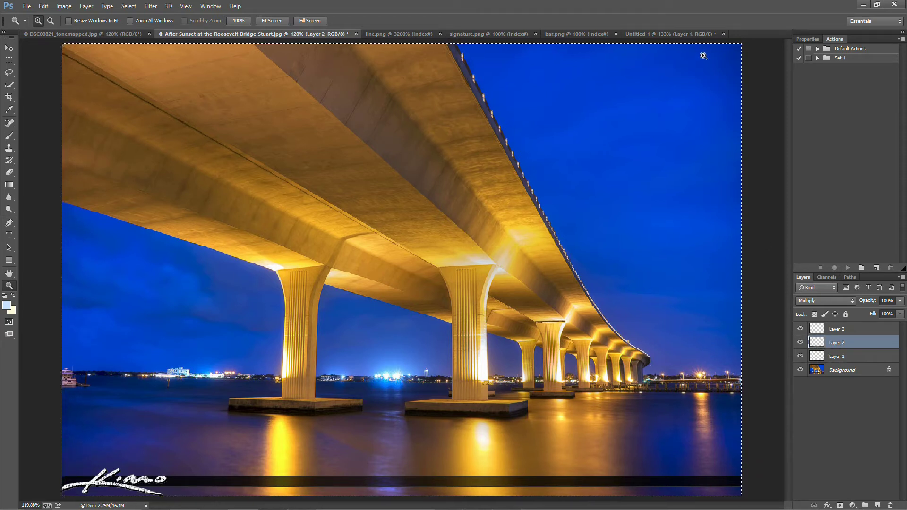
{"action": "left_click", "coordinate": [671, 34]}
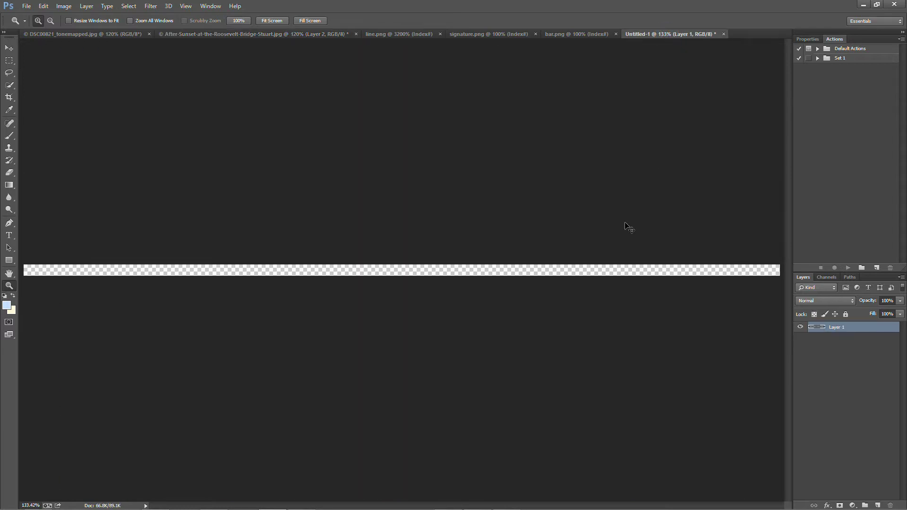
{"action": "key", "text": "ctrl+n"}
{"action": "key", "text": "Return"}
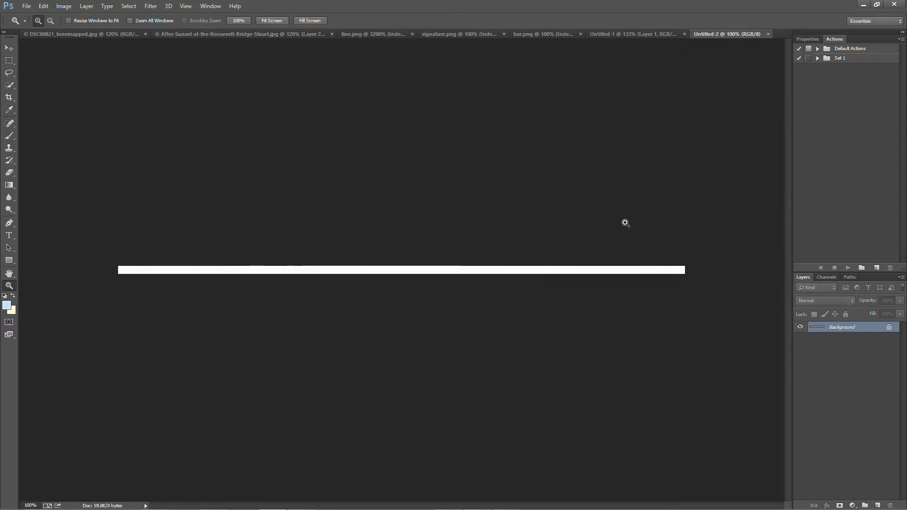
{"action": "key", "text": "ctrl+v"}
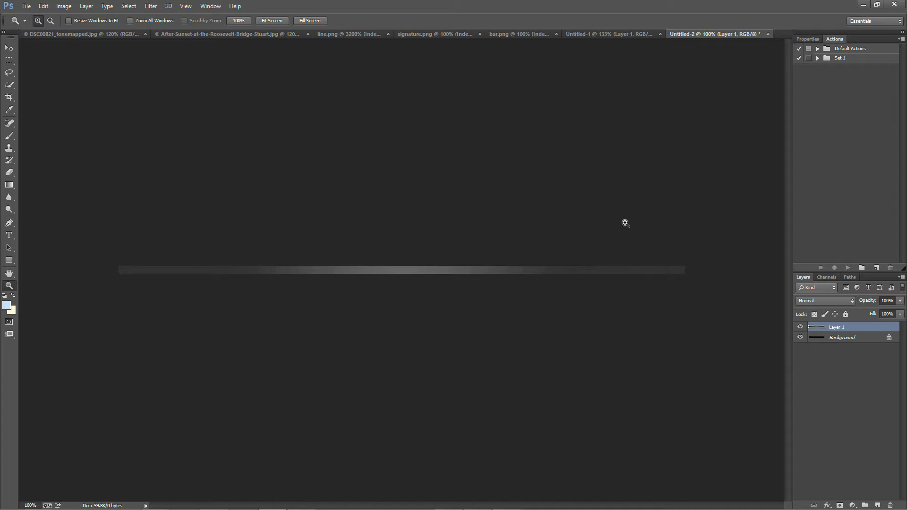
{"action": "left_click_drag", "start_coordinate": [837, 341], "coordinate": [890, 506]}
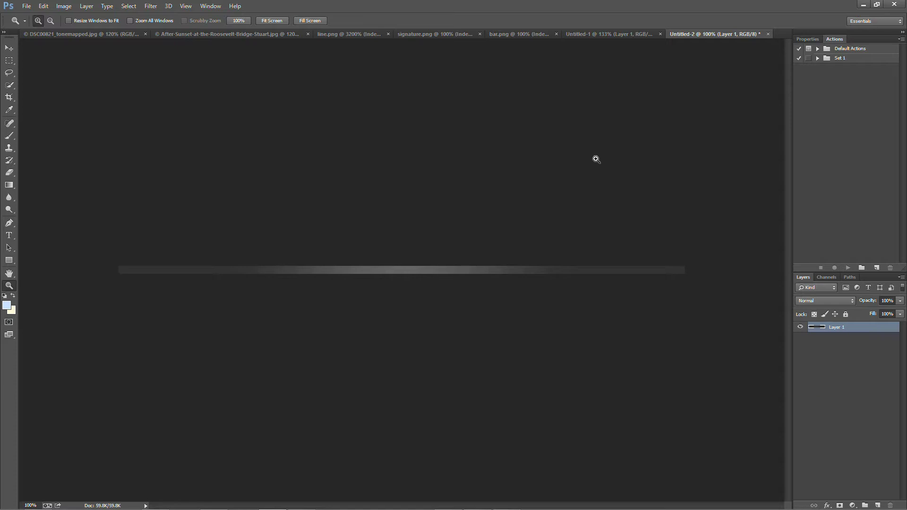
Step: Return to the Roosevelt Bridge photo and paste the clipboard contents into another new 1200 × 17 pixel document
{"action": "left_click", "coordinate": [185, 34]}
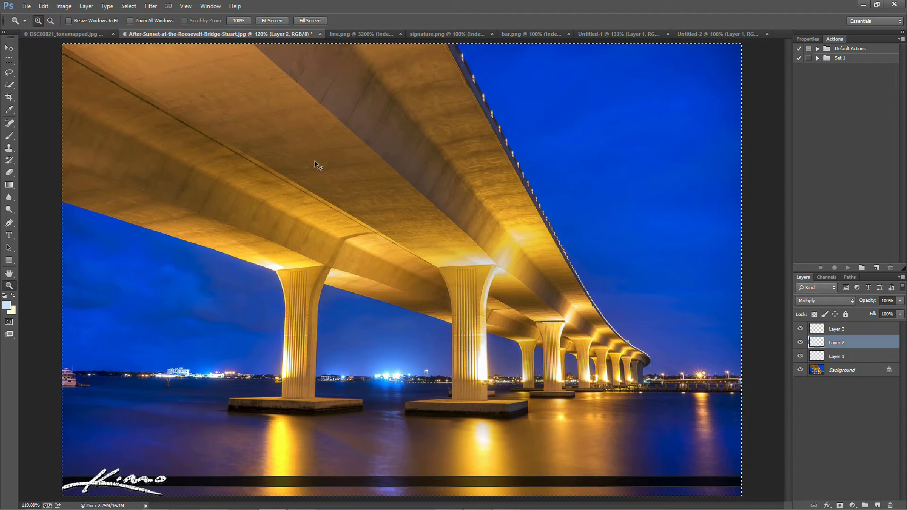
{"action": "key", "text": "ctrl+n"}
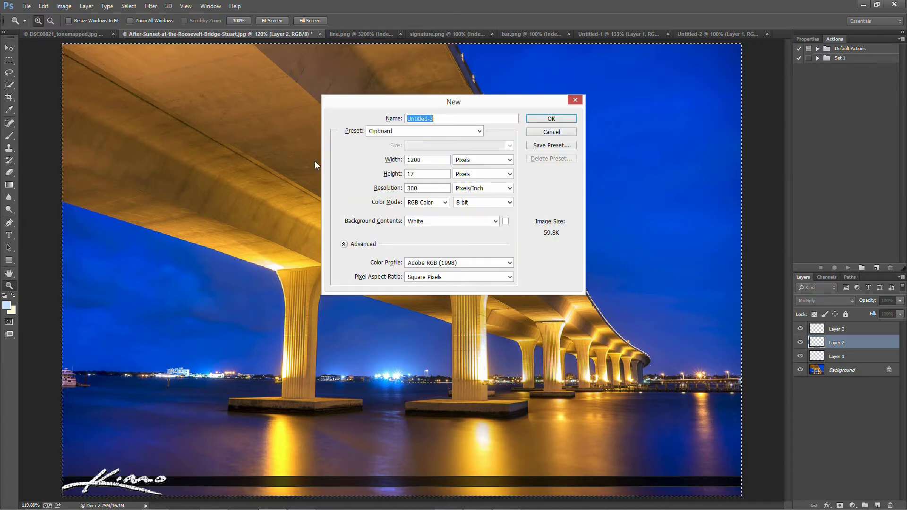
{"action": "key", "text": "Return"}
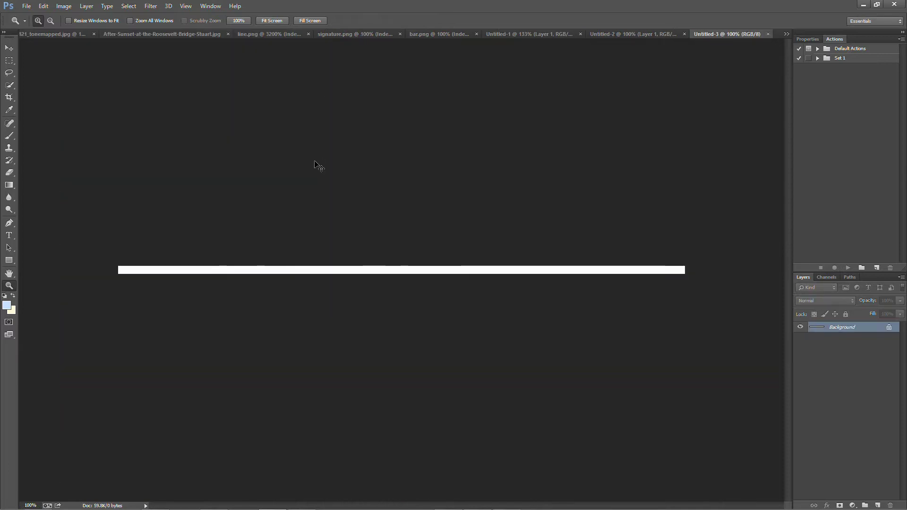
{"action": "key", "text": "ctrl+v"}
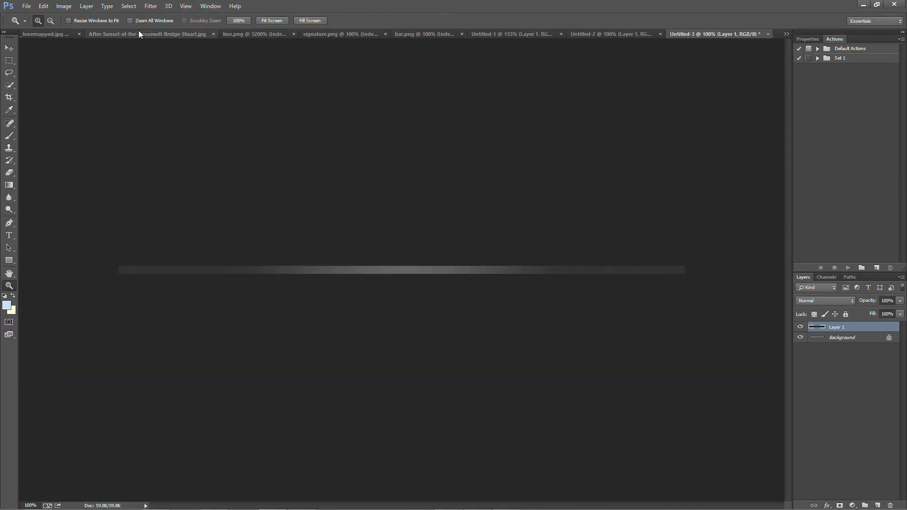
Step: Copy the signature layer from the Roosevelt Bridge photo into a new 186 × 49 pixel document and delete its white background layer
{"action": "left_click", "coordinate": [137, 34]}
{"action": "left_click", "coordinate": [848, 329]}
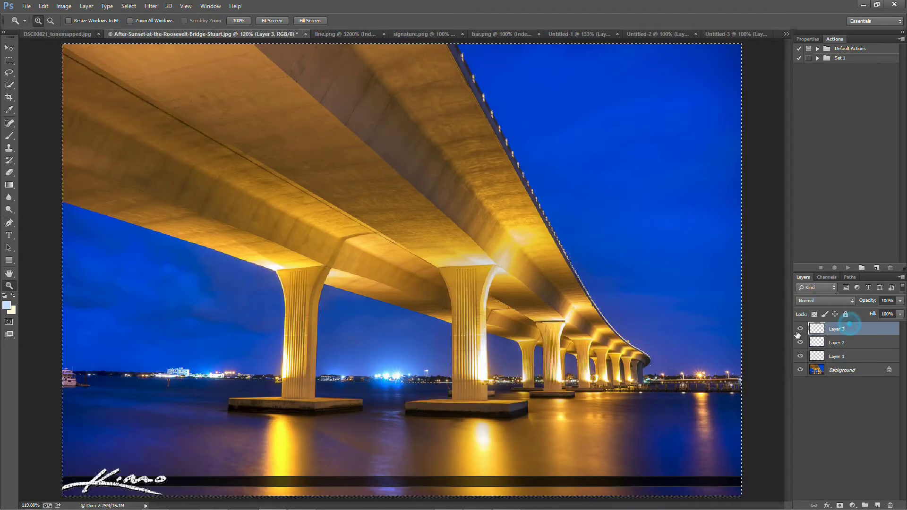
{"action": "left_click", "coordinate": [800, 329]}
{"action": "left_click", "coordinate": [801, 329]}
{"action": "key", "text": "ctrl+n"}
{"action": "key", "text": "Return"}
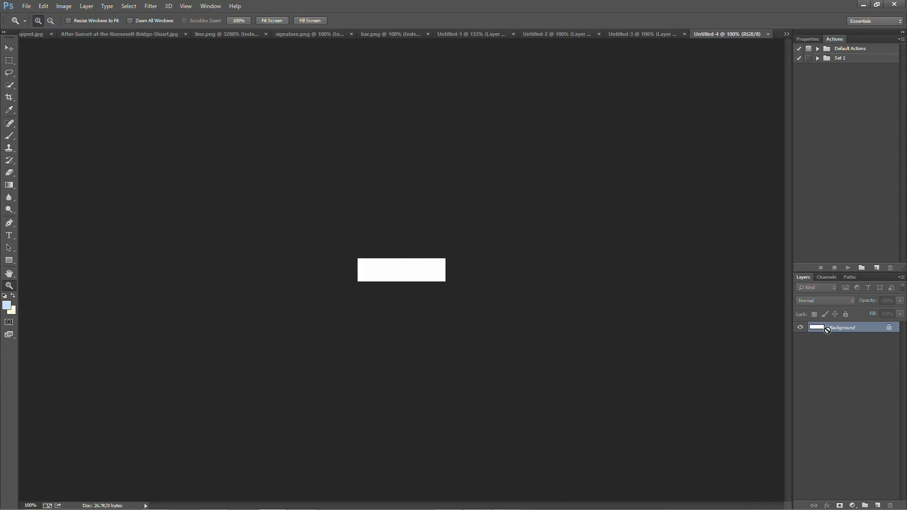
{"action": "key", "text": "ctrl+v"}
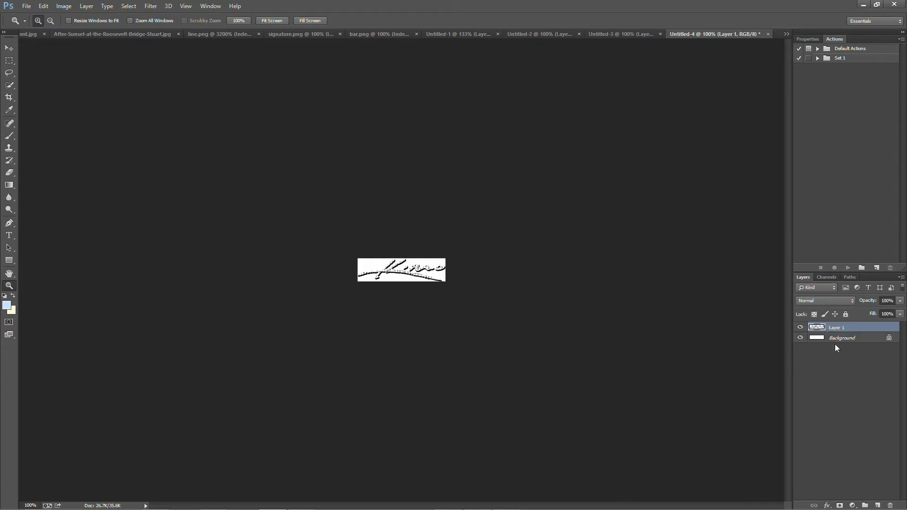
{"action": "left_click", "coordinate": [834, 338]}
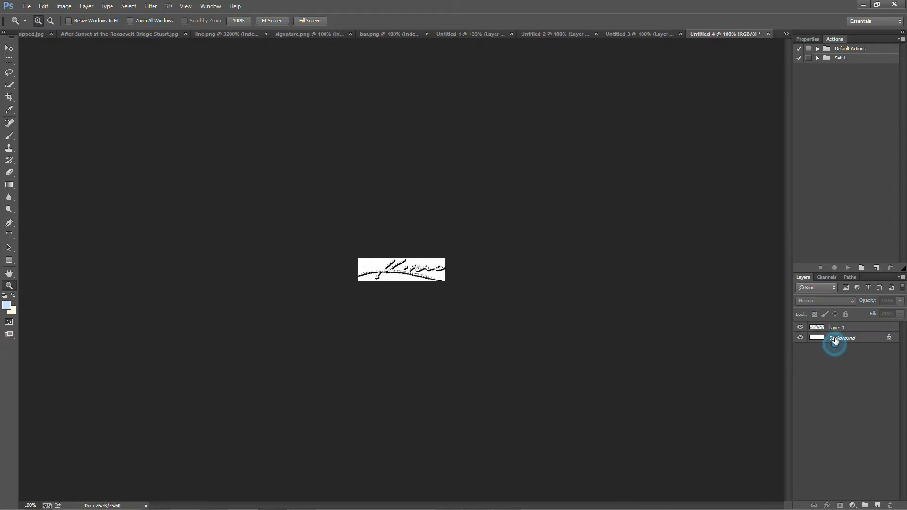
{"action": "left_click", "coordinate": [891, 504]}
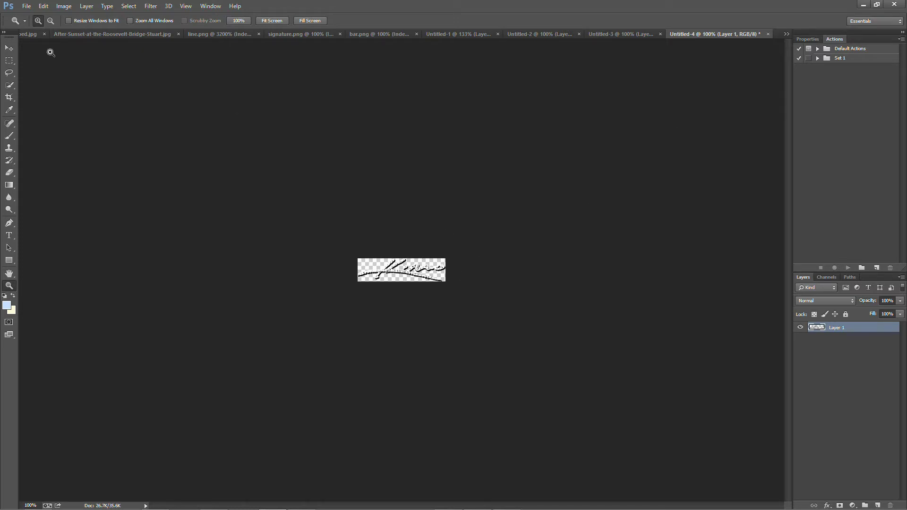
Step: Prepare the signature document for web export in PNG-24 format with transparency
{"action": "left_click", "coordinate": [25, 6]}
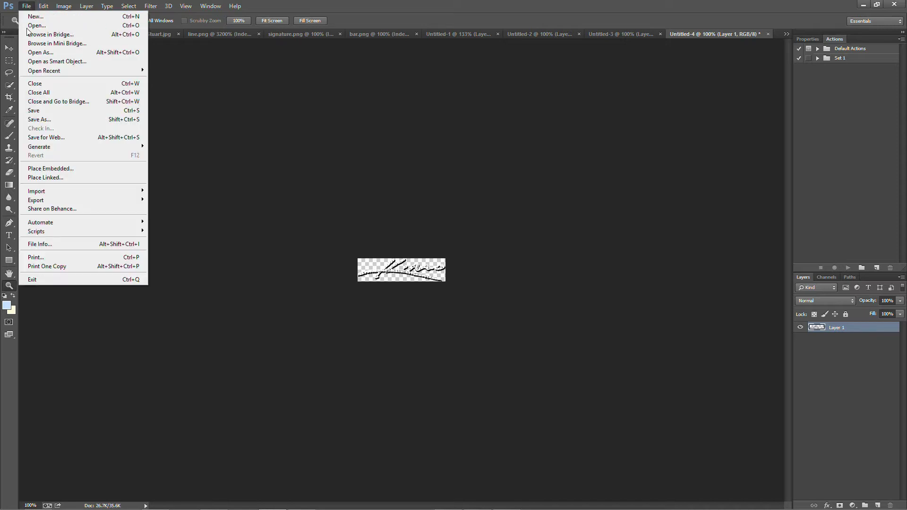
{"action": "left_click", "coordinate": [51, 138]}
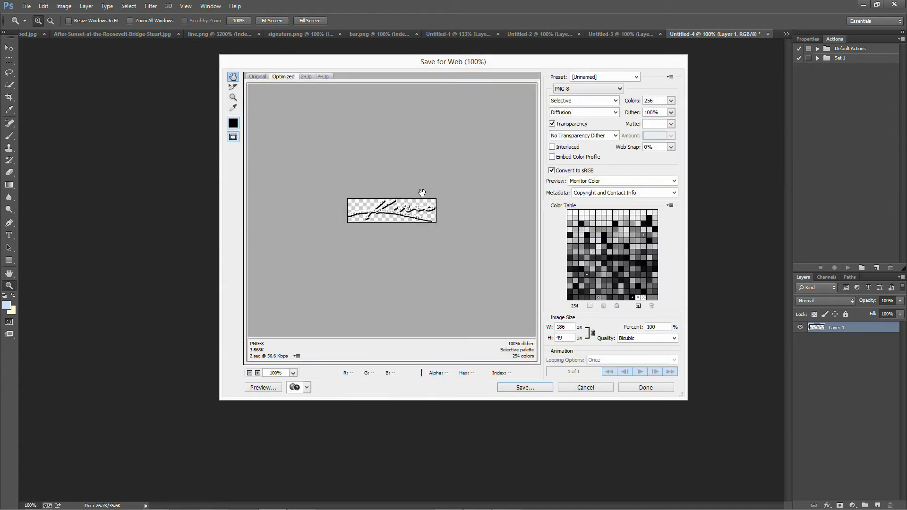
{"action": "left_click", "coordinate": [600, 90]}
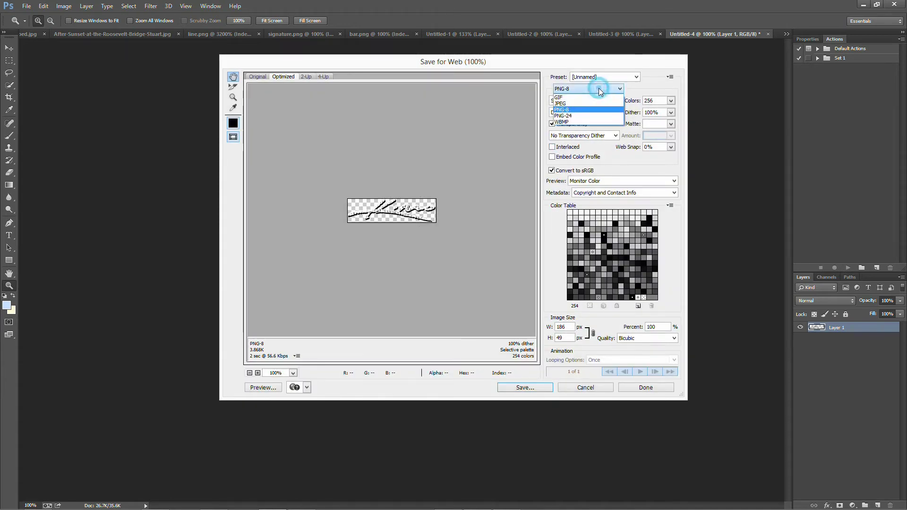
{"action": "left_click", "coordinate": [590, 117]}
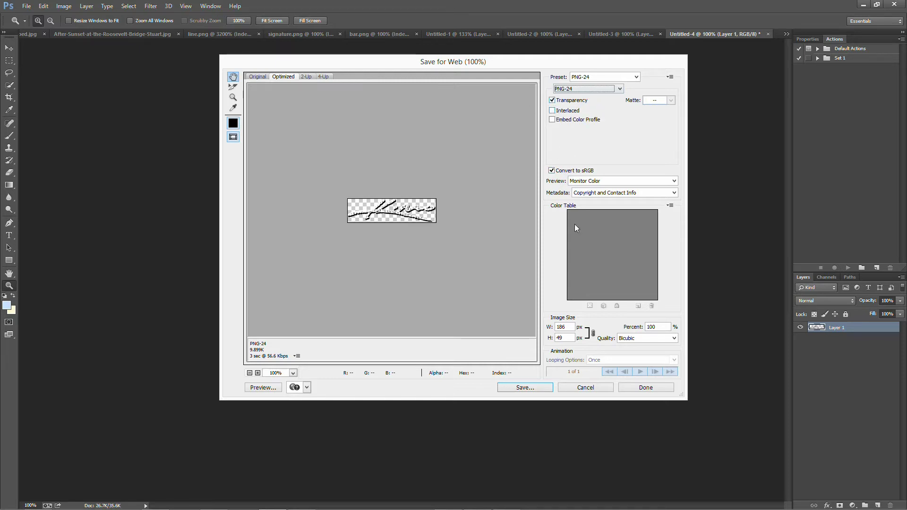
Step: Create a folder named sample inside the desktop's Video folder and open it as the save location
{"action": "left_click", "coordinate": [524, 389]}
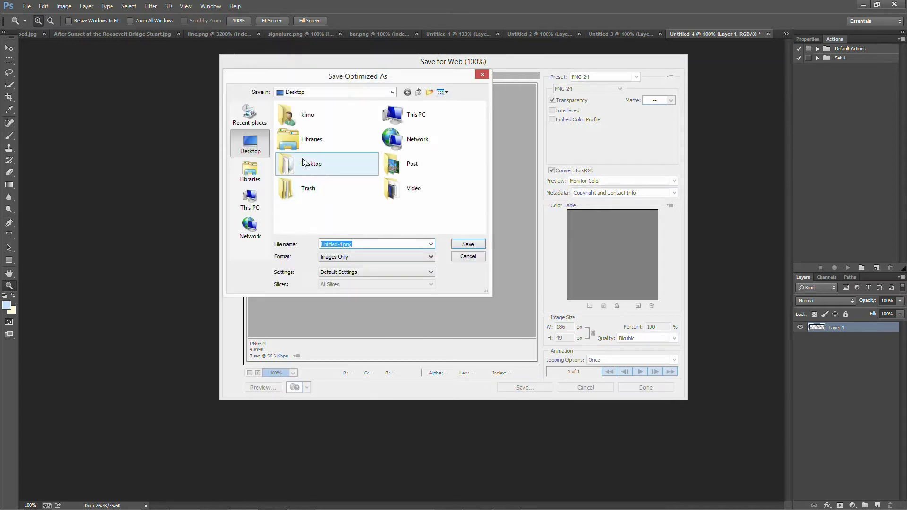
{"action": "left_click", "coordinate": [405, 189]}
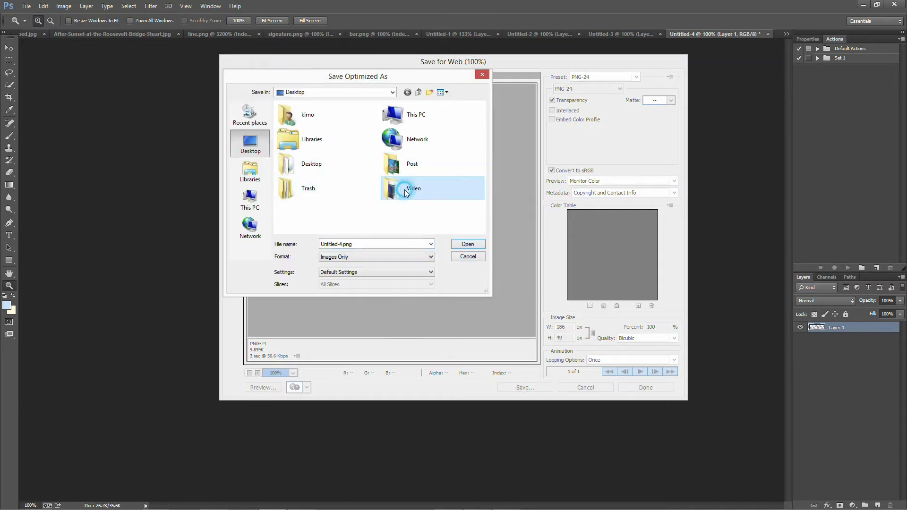
{"action": "right_click", "coordinate": [372, 187]}
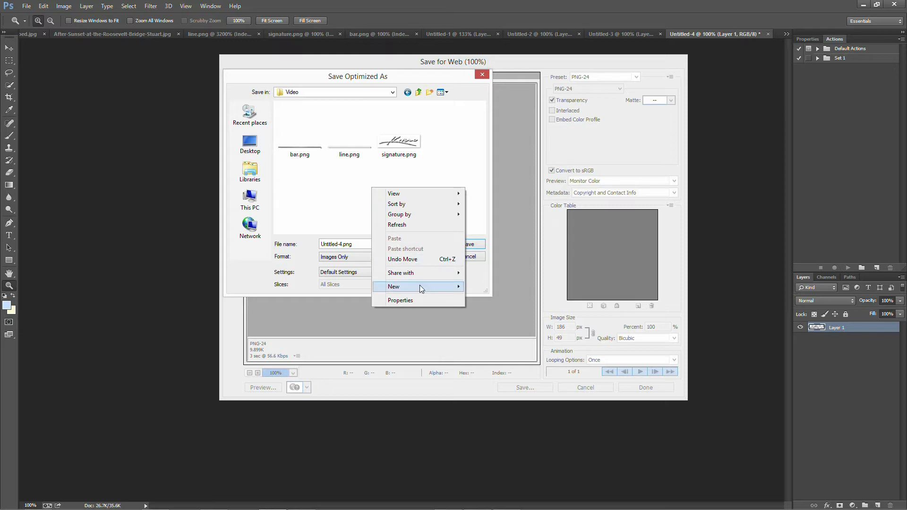
{"action": "mouse_move", "coordinate": [419, 286]}
{"action": "left_click", "coordinate": [477, 285]}
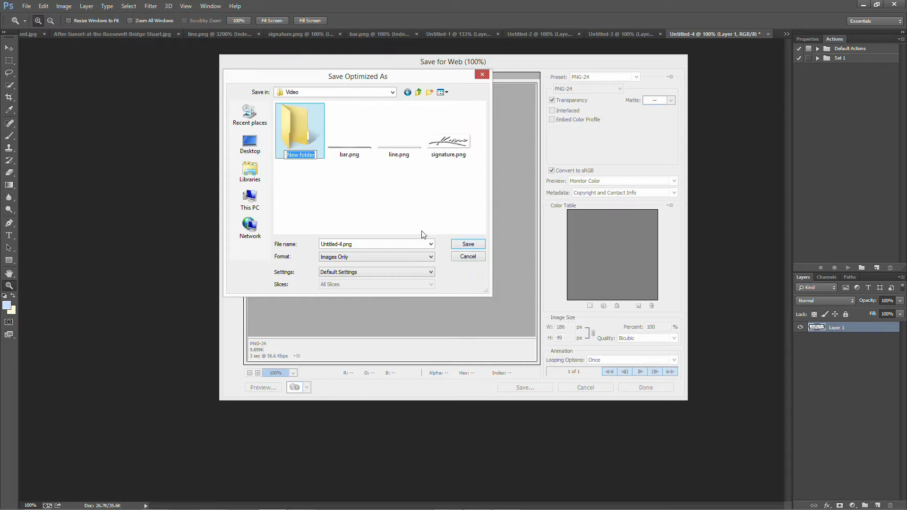
{"action": "key", "text": "BackSpace"}
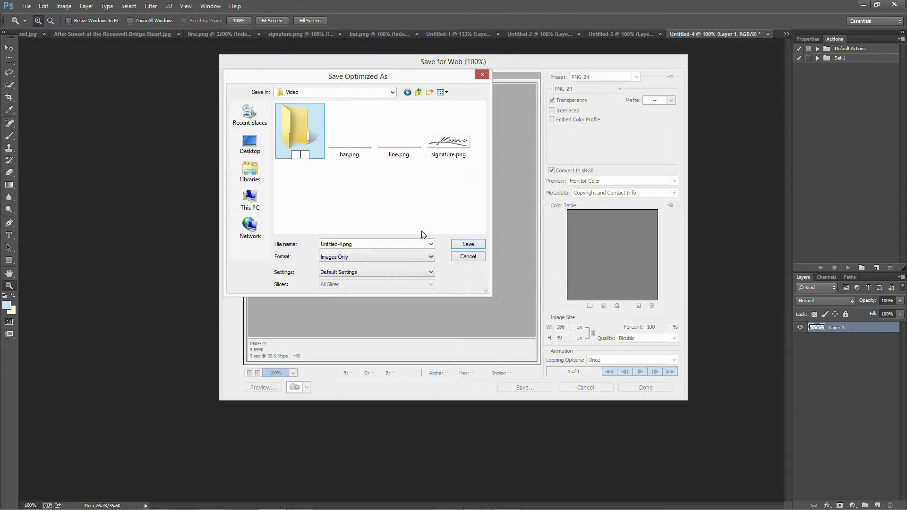
{"action": "type", "text": "sample"}
{"action": "key", "text": "Return"}
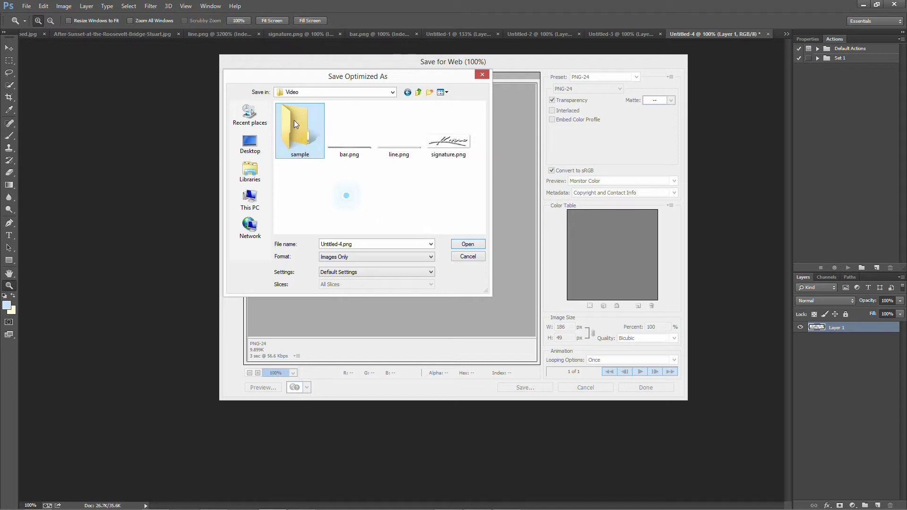
{"action": "double_click", "coordinate": [294, 121]}
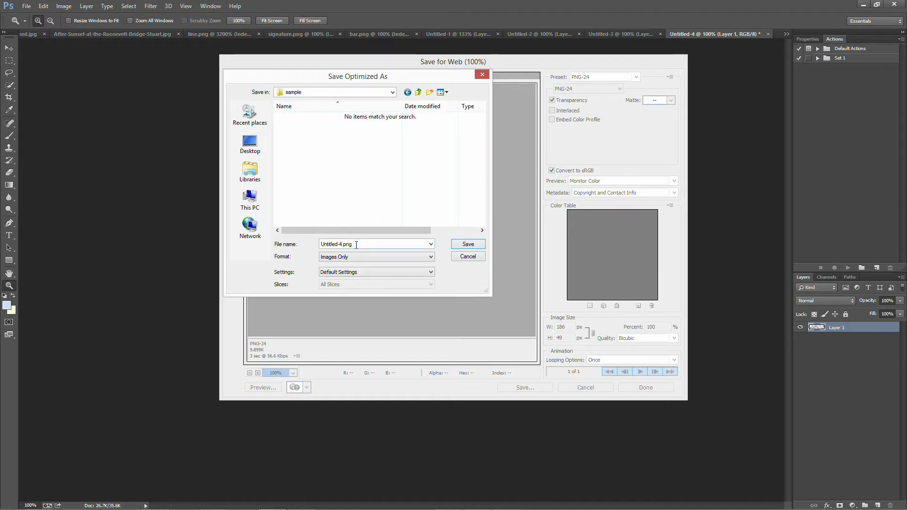
Step: Name the exported image signature.png and save it in the sample folder
{"action": "double_click", "coordinate": [336, 245]}
{"action": "left_click", "coordinate": [340, 244]}
{"action": "key", "text": "BackSpace"}
{"action": "key", "text": "BackSpace"}
{"action": "key", "text": "BackSpace"}
{"action": "key", "text": "BackSpace"}
{"action": "key", "text": "BackSpace"}
{"action": "key", "text": "BackSpace"}
{"action": "key", "text": "BackSpace"}
{"action": "key", "text": "BackSpace"}
{"action": "key", "text": "BackSpace"}
{"action": "key", "text": "BackSpace"}
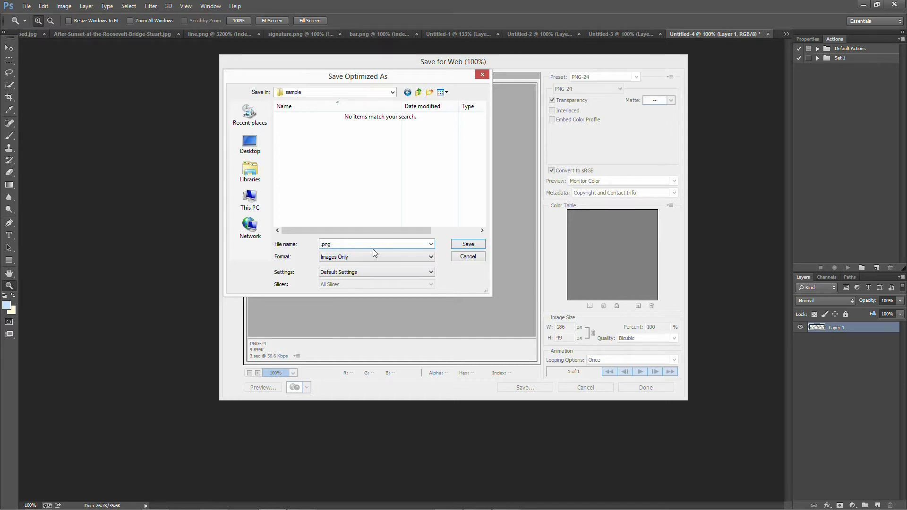
{"action": "type", "text": "signature"}
{"action": "key", "text": "Return"}
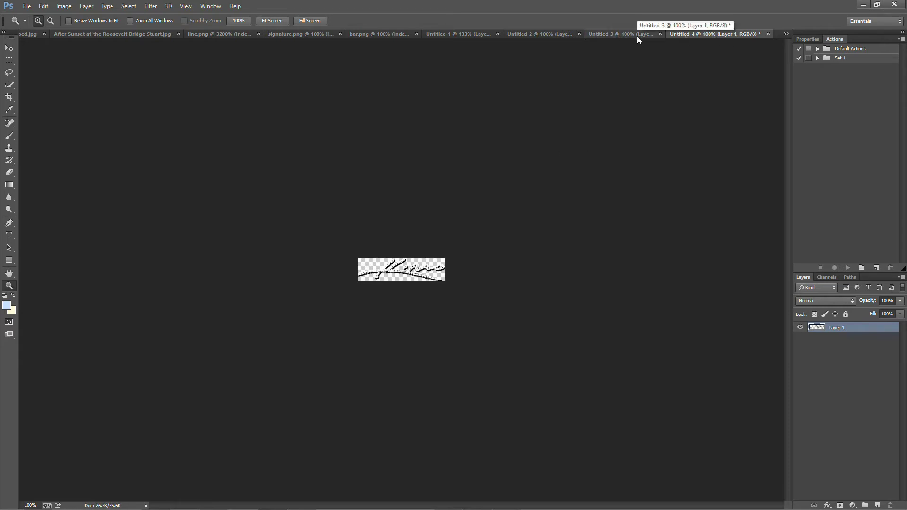
Step: Close the signature document without saving its changes and switch to the Untitled-3 bar document
{"action": "left_click", "coordinate": [768, 35]}
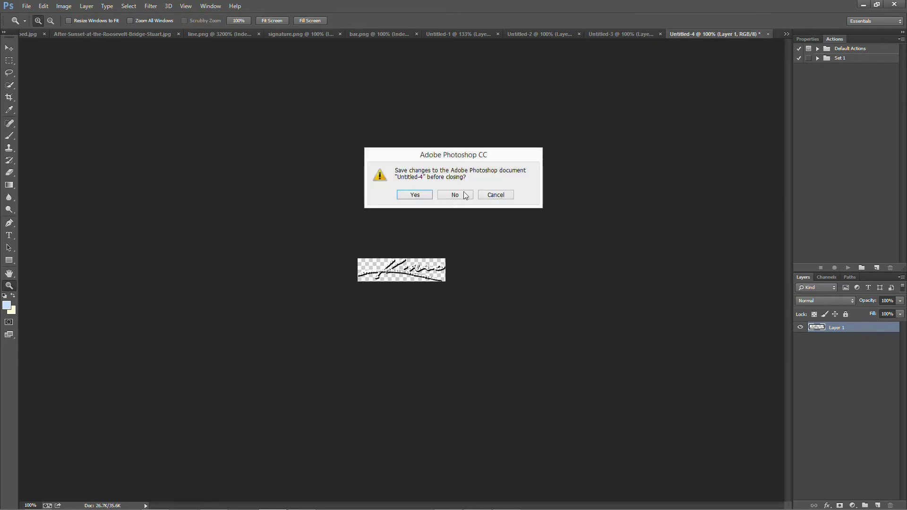
{"action": "left_click", "coordinate": [450, 195]}
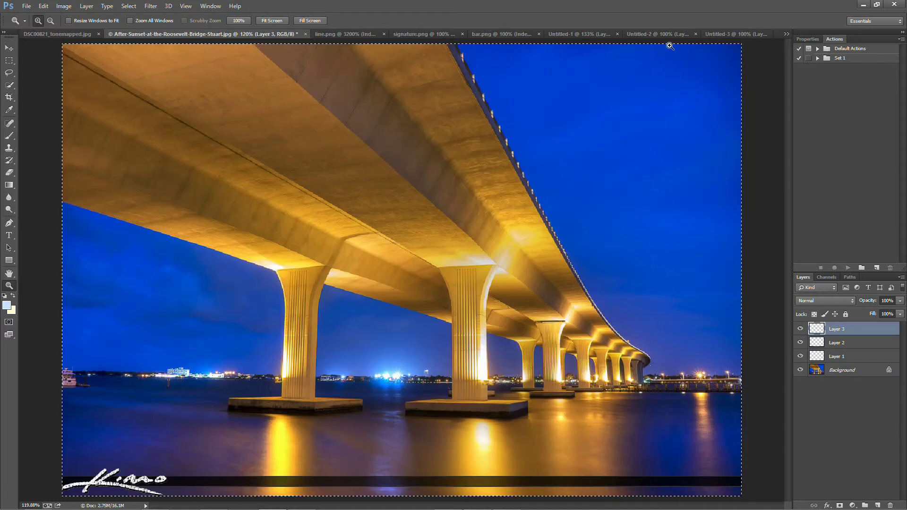
{"action": "left_click", "coordinate": [743, 34]}
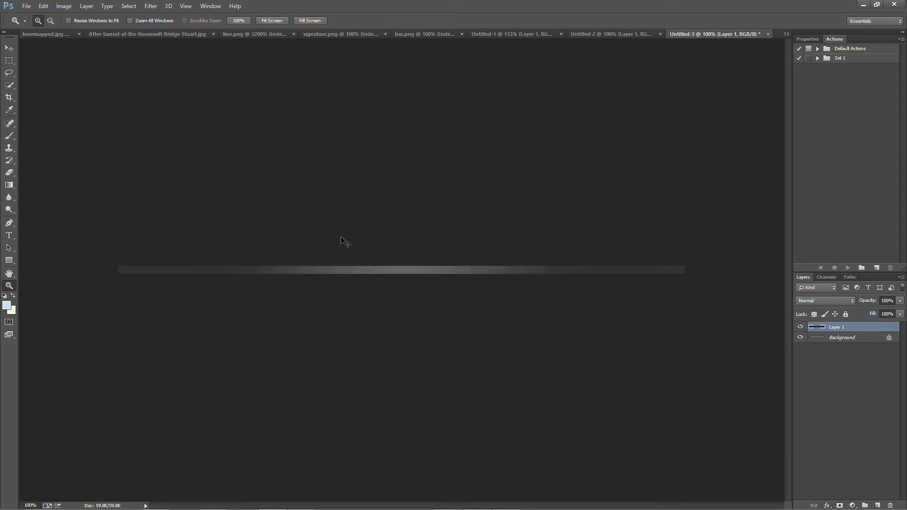
{"action": "key", "text": "ctrl+shift+s"}
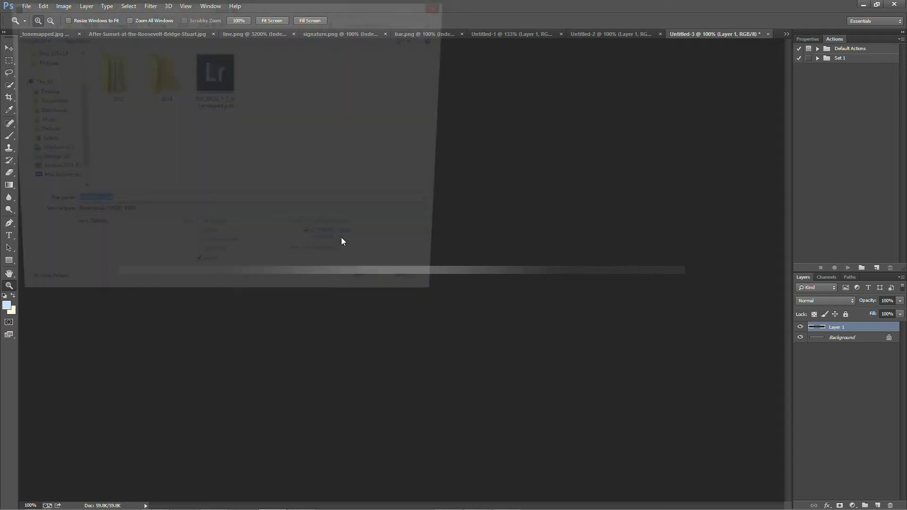
{"action": "left_click_drag", "start_coordinate": [287, 10], "coordinate": [320, 28]}
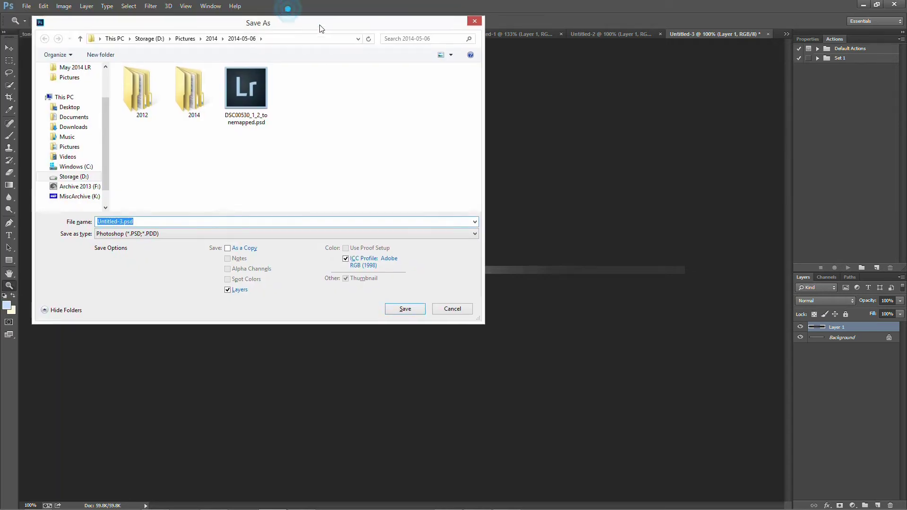
{"action": "left_click", "coordinate": [454, 308]}
{"action": "left_click", "coordinate": [42, 6]}
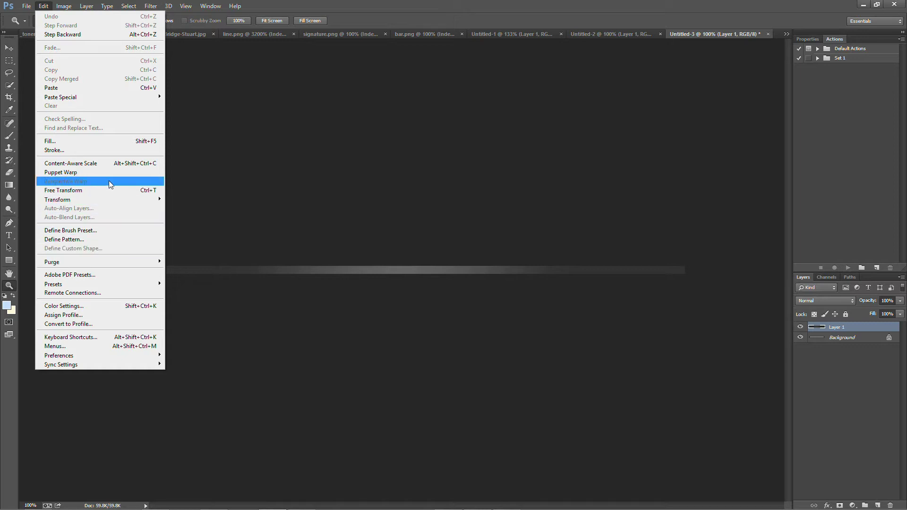
Step: Export the bar for the web as a PNG-24 file named bar in the sample folder, and close its document without saving
{"action": "left_click", "coordinate": [27, 6]}
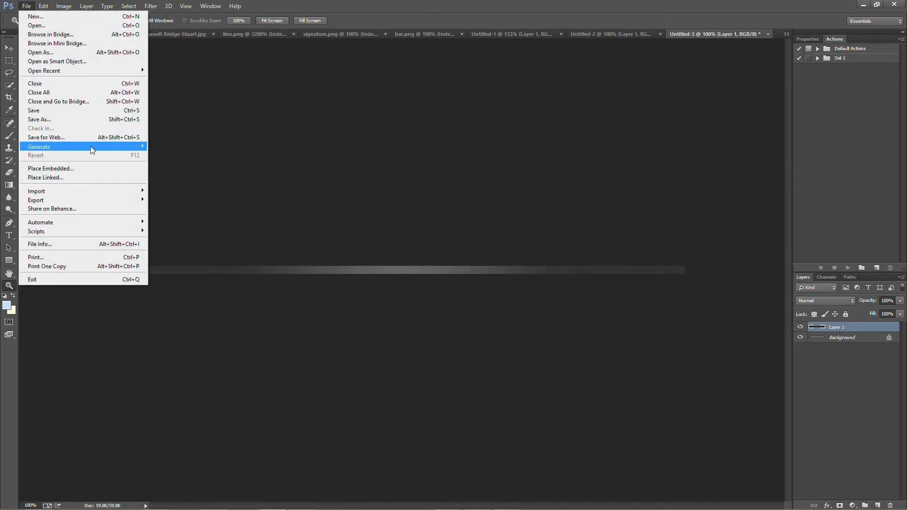
{"action": "left_click", "coordinate": [89, 137]}
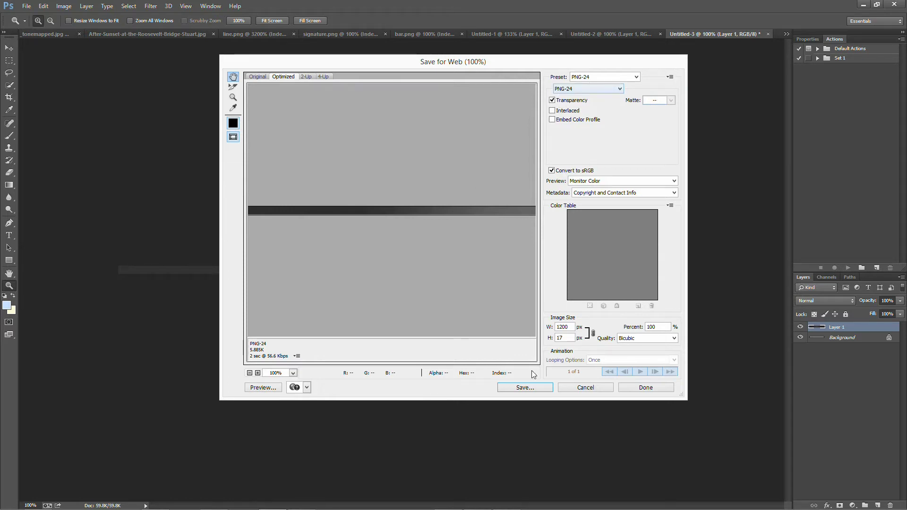
{"action": "left_click", "coordinate": [520, 388]}
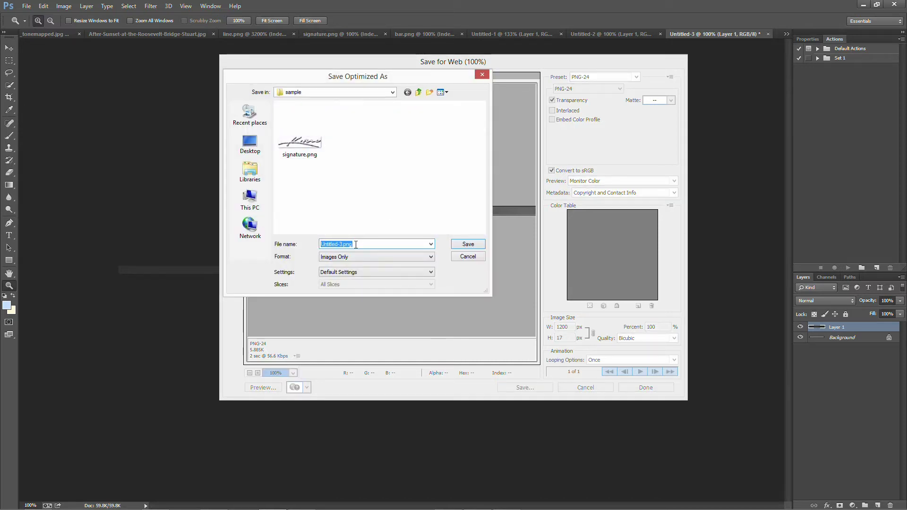
{"action": "type", "text": "bar"}
{"action": "key", "text": "Return"}
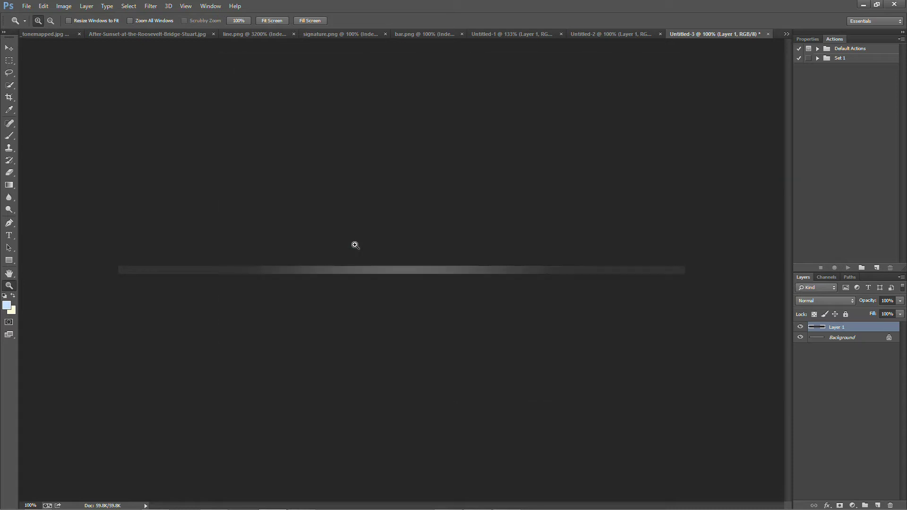
{"action": "left_click", "coordinate": [769, 34]}
{"action": "left_click", "coordinate": [463, 196]}
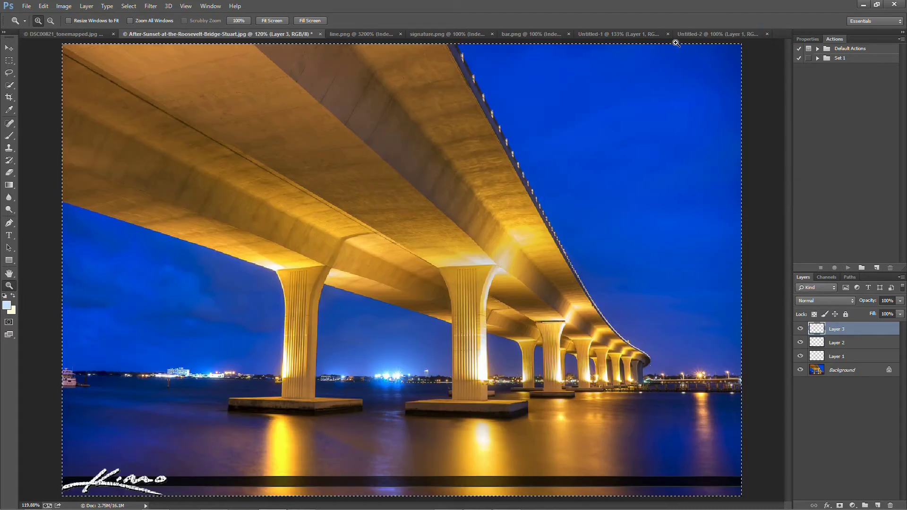
Step: Export the Untitled-1 line document for the web as a transparent PNG-24 named line.png in the sample folder
{"action": "left_click", "coordinate": [696, 35]}
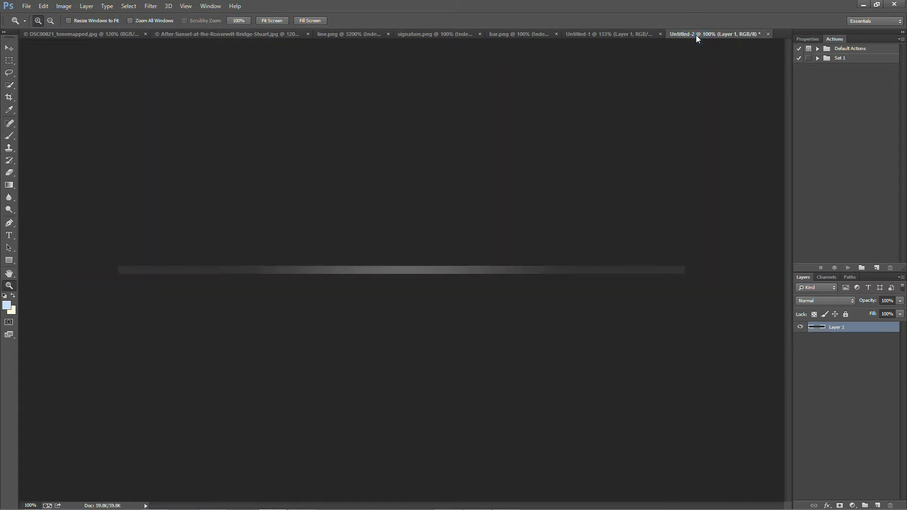
{"action": "left_click", "coordinate": [633, 31]}
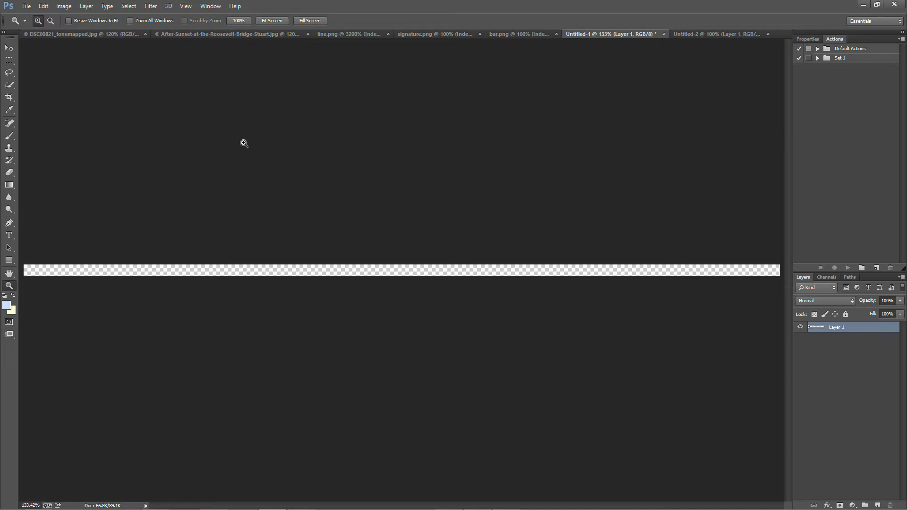
{"action": "left_click_drag", "start_coordinate": [322, 259], "coordinate": [326, 254]}
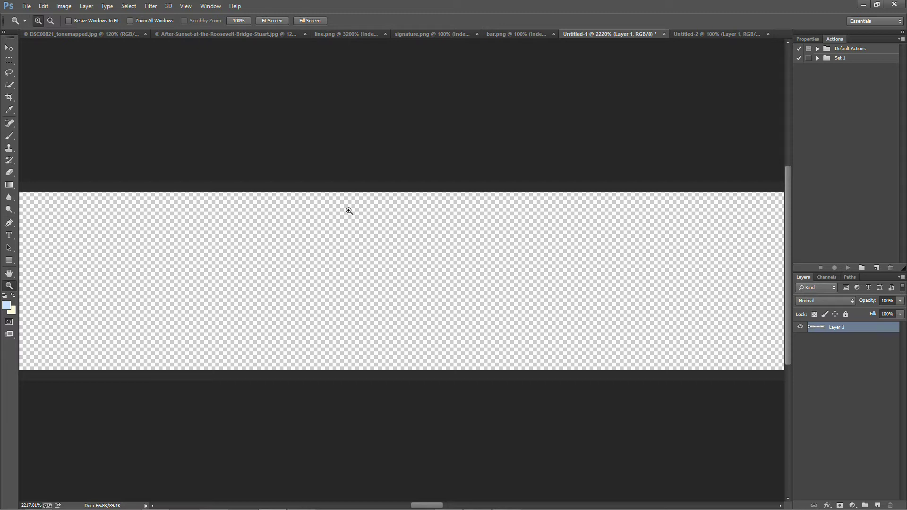
{"action": "left_click", "coordinate": [25, 6]}
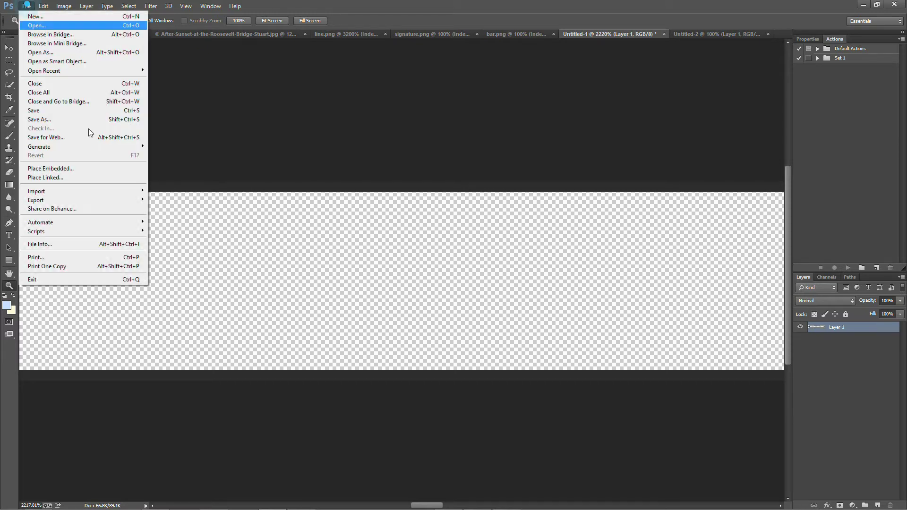
{"action": "left_click", "coordinate": [90, 137]}
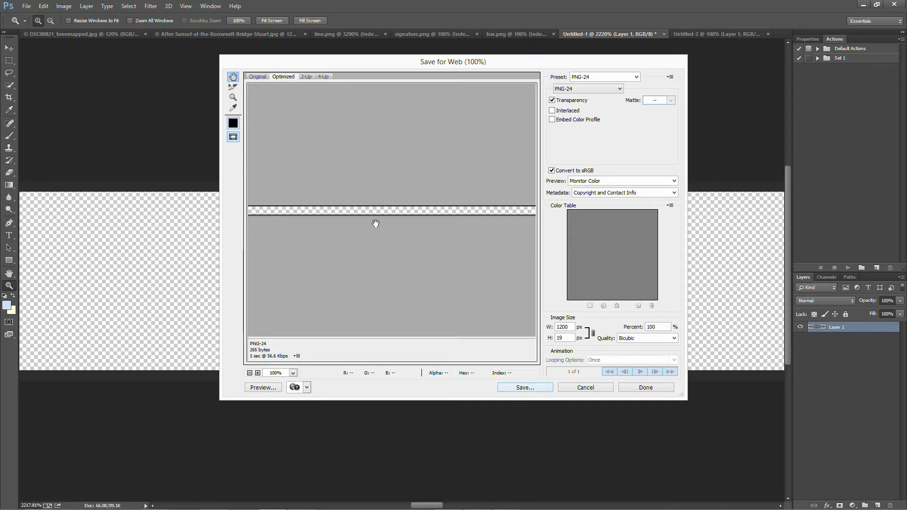
{"action": "left_click", "coordinate": [522, 388]}
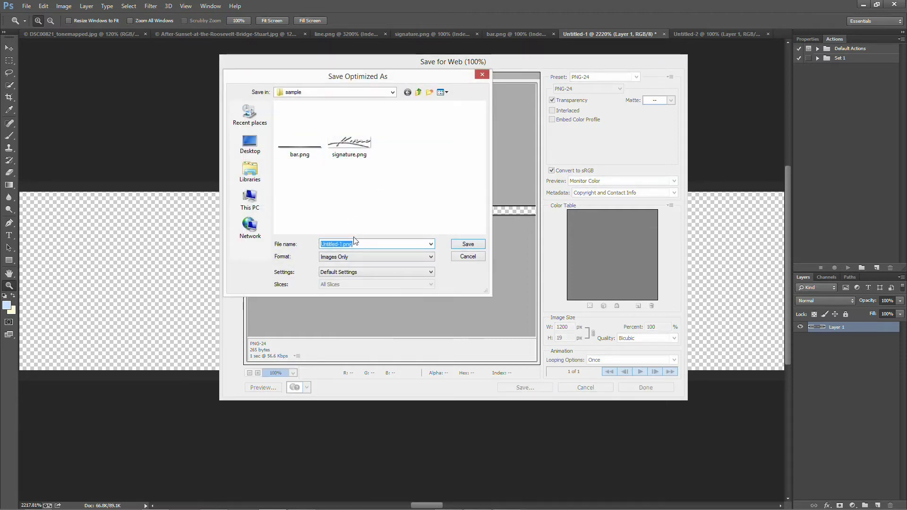
{"action": "key", "text": "BackSpace"}
{"action": "key", "text": "Return"}
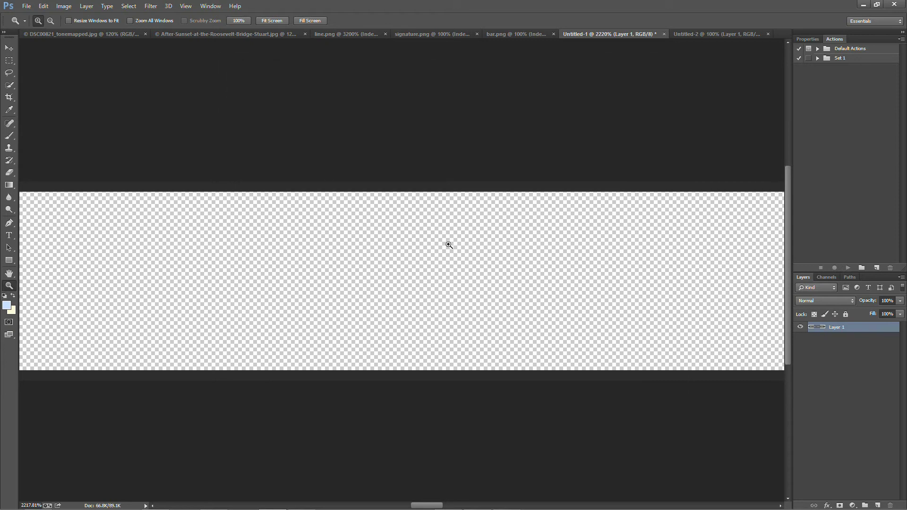
Step: Close the Untitled-1 and Untitled-2 documents without saving their changes
{"action": "left_click", "coordinate": [664, 34]}
{"action": "left_click", "coordinate": [455, 195]}
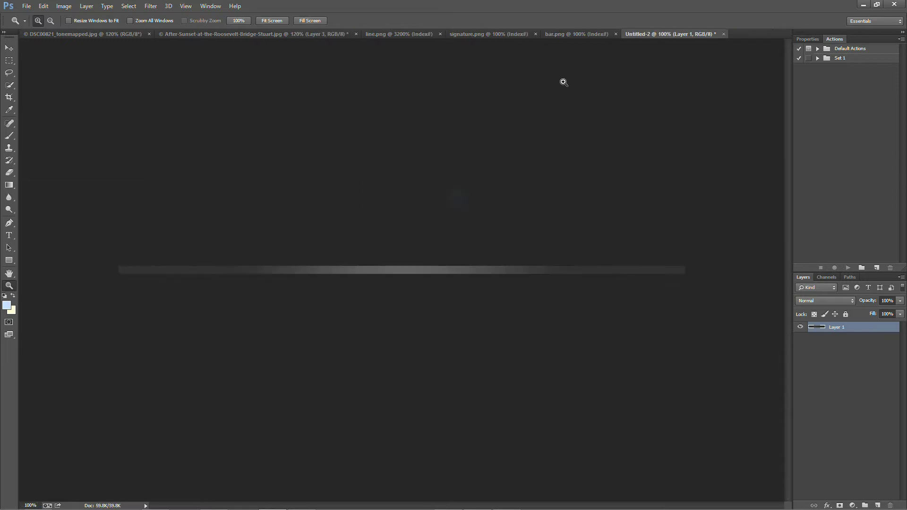
{"action": "left_click", "coordinate": [724, 34]}
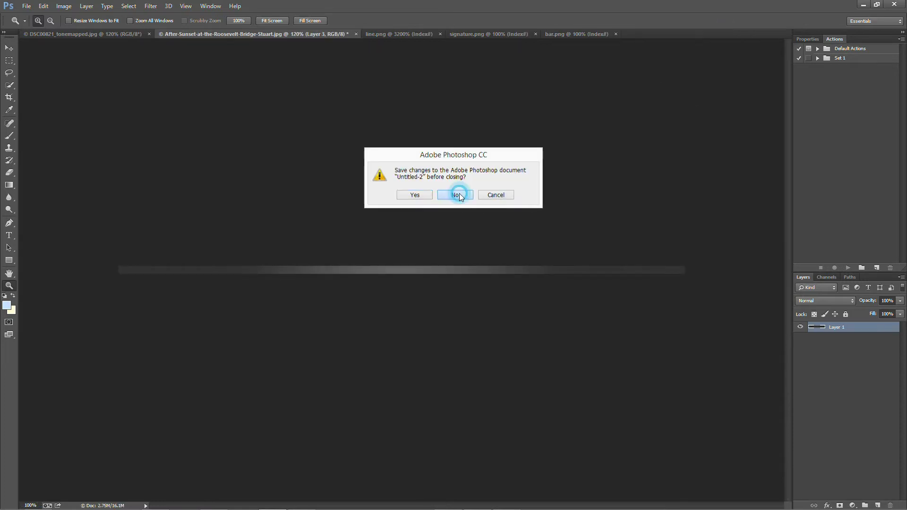
{"action": "left_click", "coordinate": [459, 193]}
Step: Close the open bar.png, signature.png and line.png documents
{"action": "left_click", "coordinate": [594, 33]}
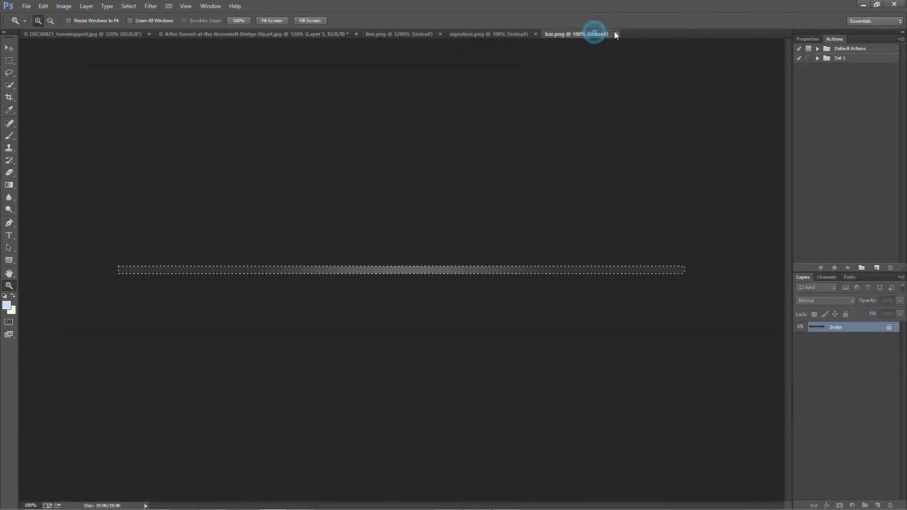
{"action": "left_click", "coordinate": [616, 34]}
{"action": "left_click", "coordinate": [497, 33]}
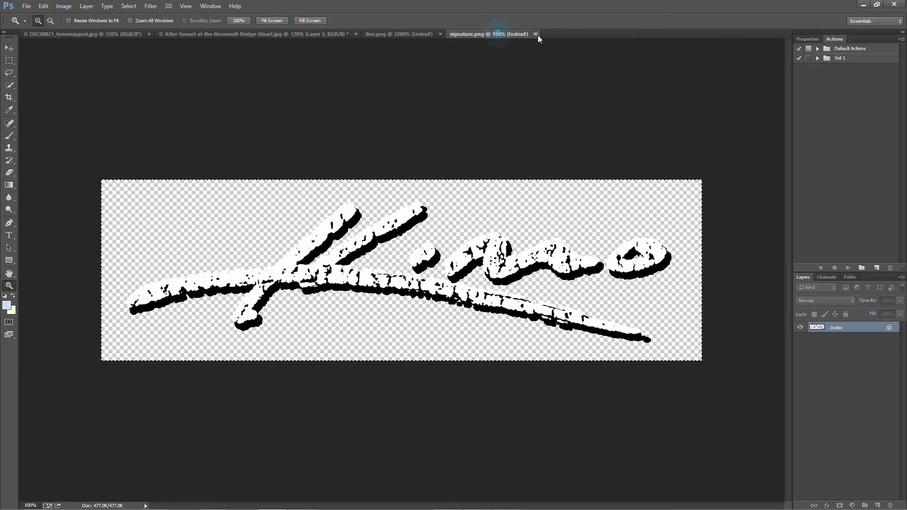
{"action": "left_click", "coordinate": [536, 34]}
{"action": "left_click", "coordinate": [427, 34]}
{"action": "left_click", "coordinate": [440, 34]}
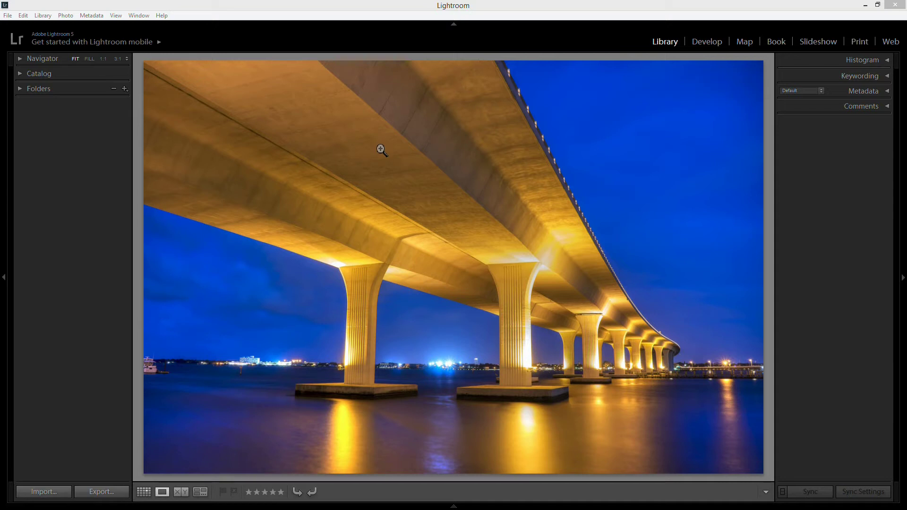
Step: Switch to Lightroom, open the export settings for the bridge photo and load the 1200 user preset
{"action": "left_click", "coordinate": [102, 493]}
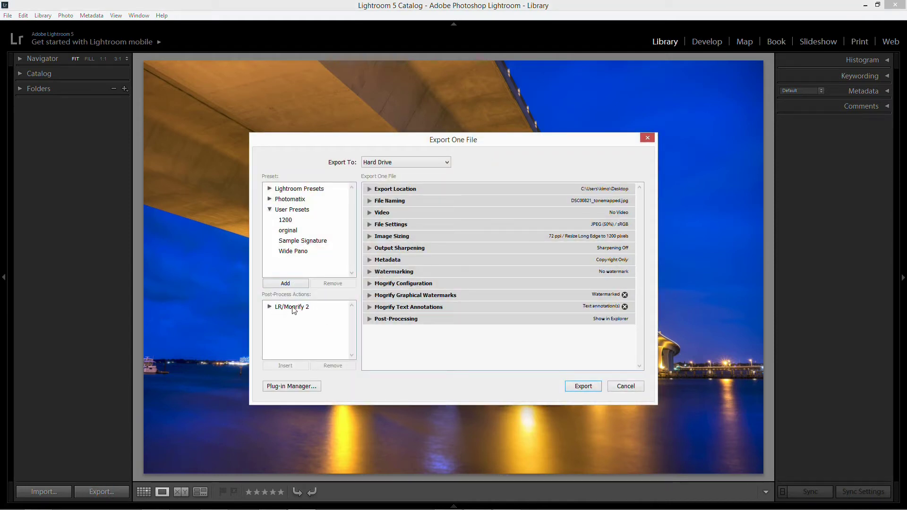
{"action": "left_click", "coordinate": [271, 307]}
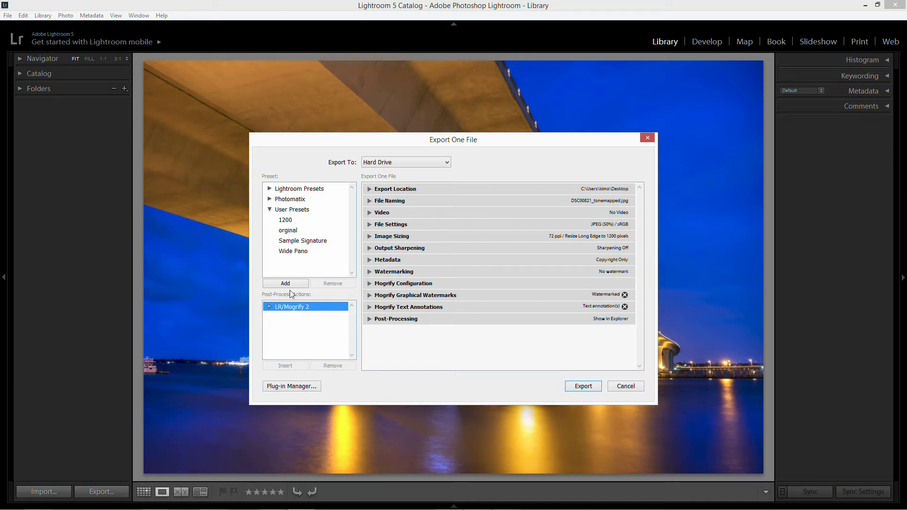
{"action": "left_click", "coordinate": [286, 223]}
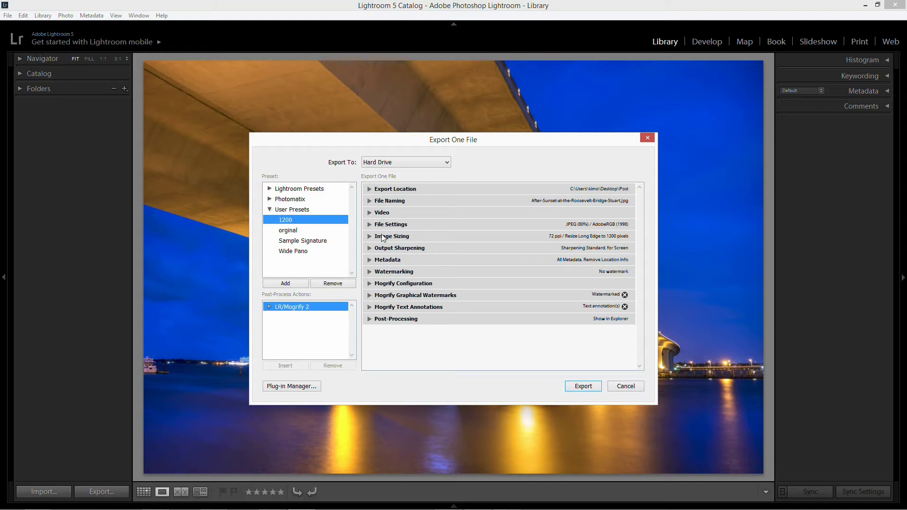
Step: Remove the Mogrify Text Annotations, Graphical Watermarks and Configuration sections from the export settings
{"action": "left_click", "coordinate": [624, 307]}
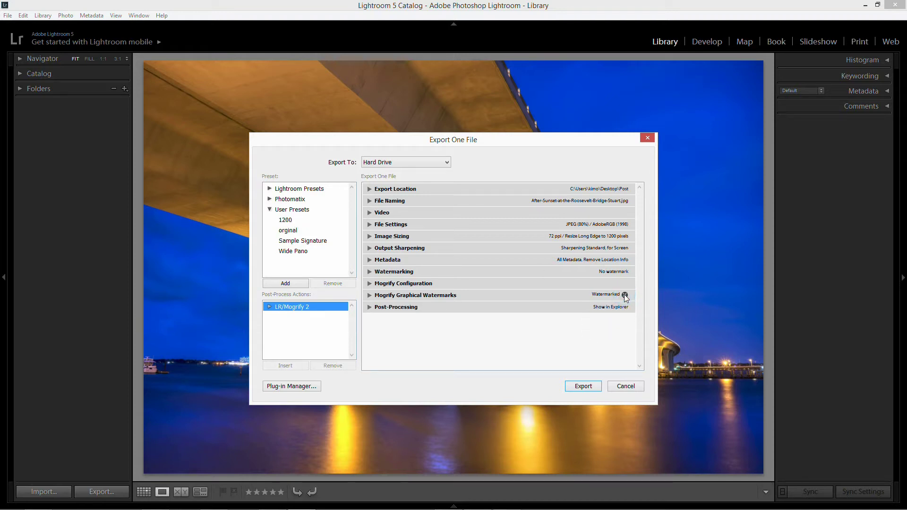
{"action": "left_click", "coordinate": [625, 295]}
{"action": "left_click", "coordinate": [625, 283]}
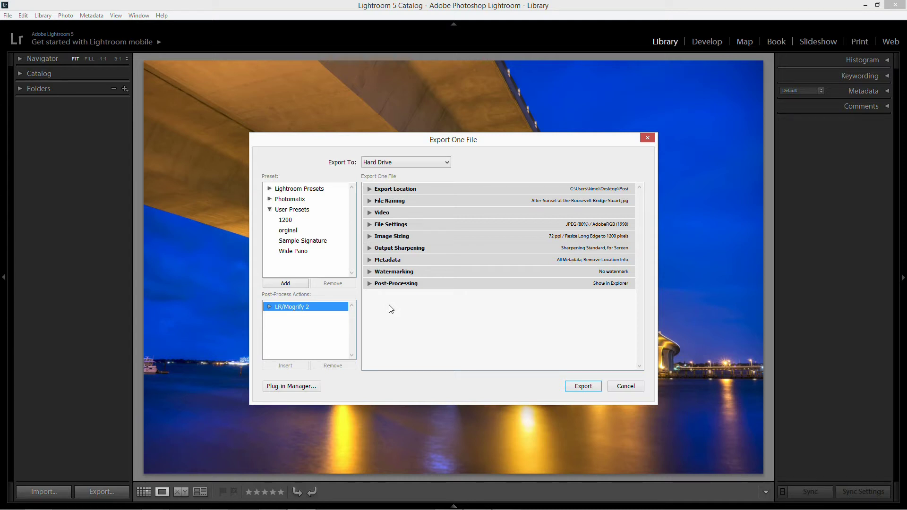
Step: Insert the Graphical Watermarks action of LR/Mogrify 2 into the export's post-processing
{"action": "left_click", "coordinate": [269, 307]}
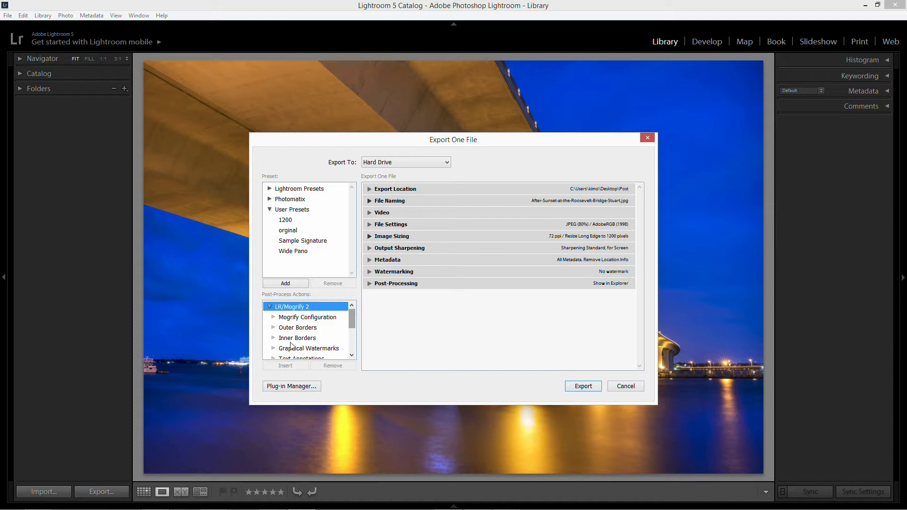
{"action": "left_click", "coordinate": [270, 307]}
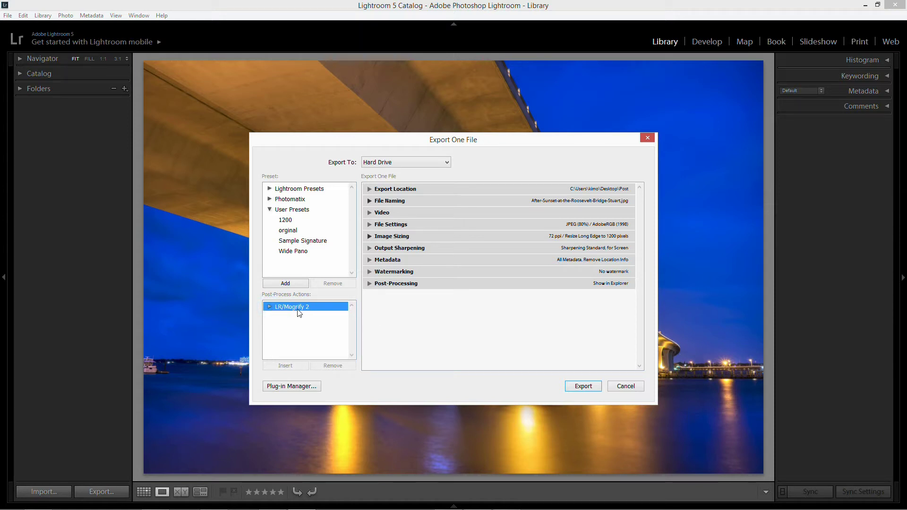
{"action": "left_click", "coordinate": [269, 306]}
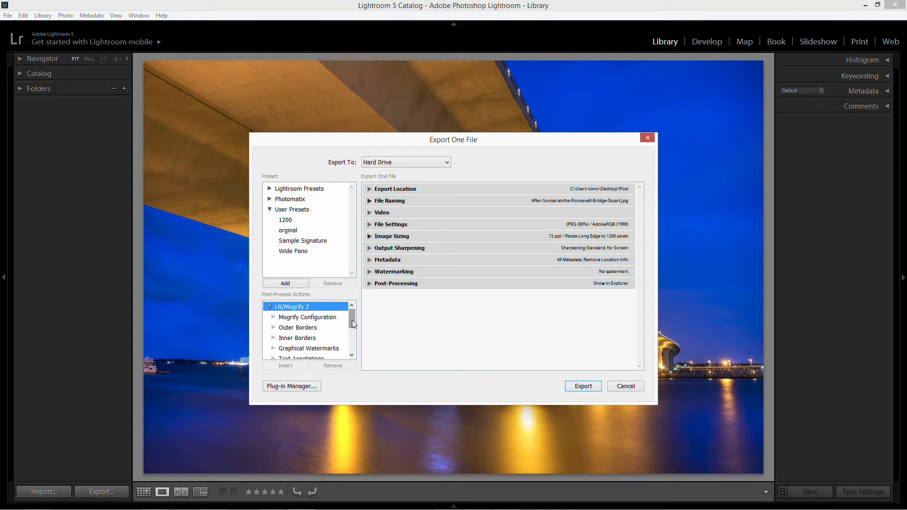
{"action": "left_click_drag", "start_coordinate": [353, 318], "coordinate": [352, 327]}
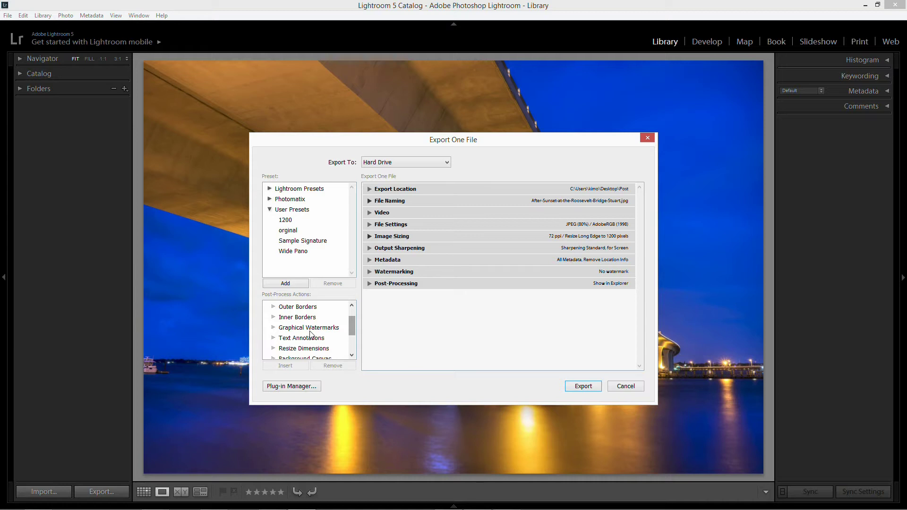
{"action": "left_click", "coordinate": [311, 331]}
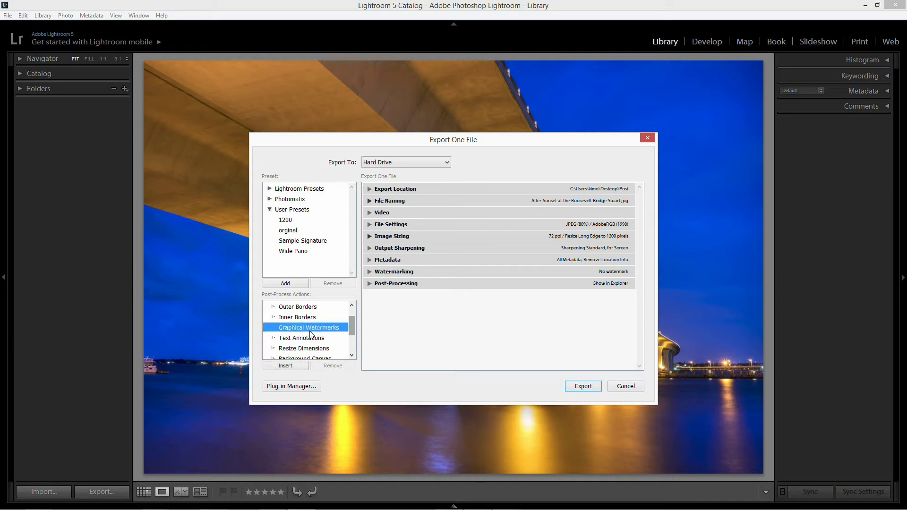
{"action": "double_click", "coordinate": [306, 333]}
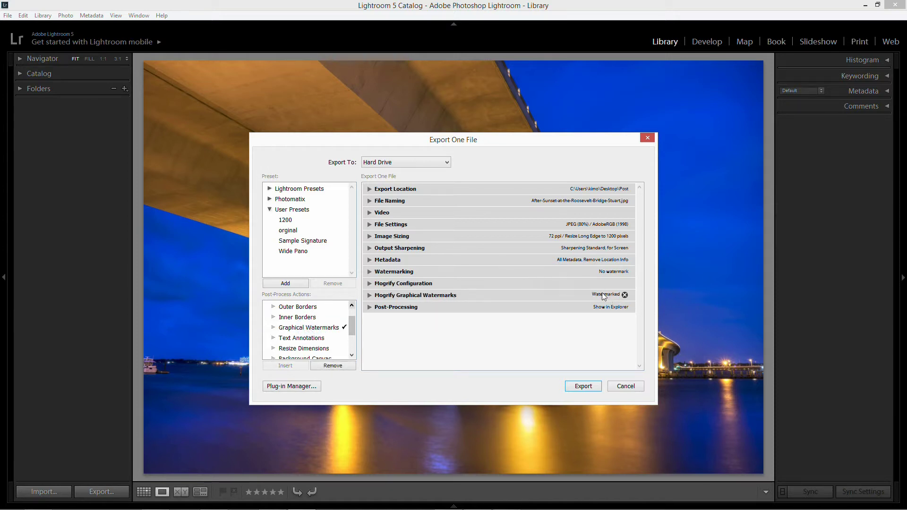
Step: Expand the Mogrify Graphical Watermarks settings and check the Mogrify application path in the Mogrify Configuration
{"action": "left_click", "coordinate": [370, 295]}
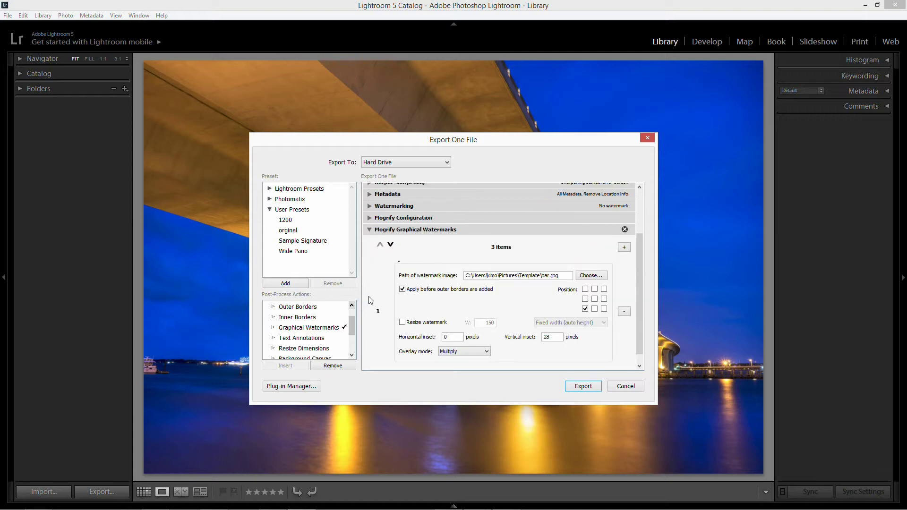
{"action": "left_click", "coordinate": [369, 230]}
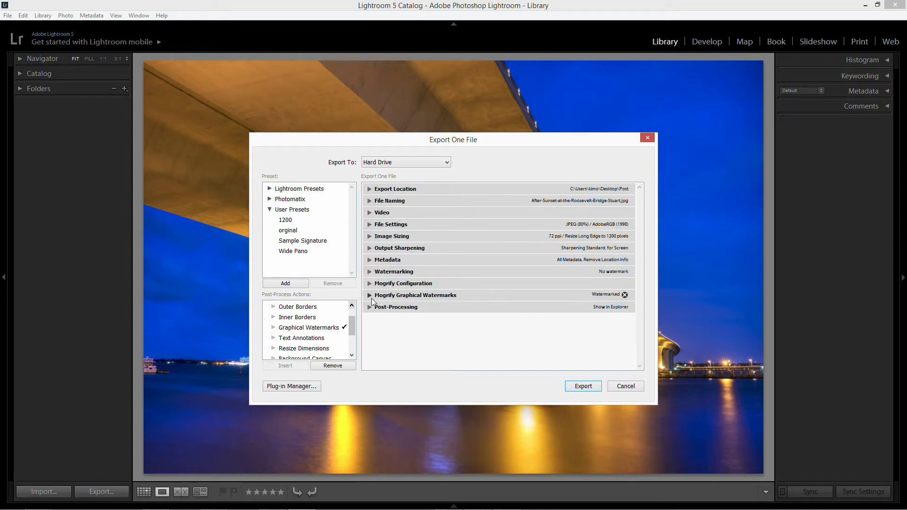
{"action": "left_click", "coordinate": [372, 299]}
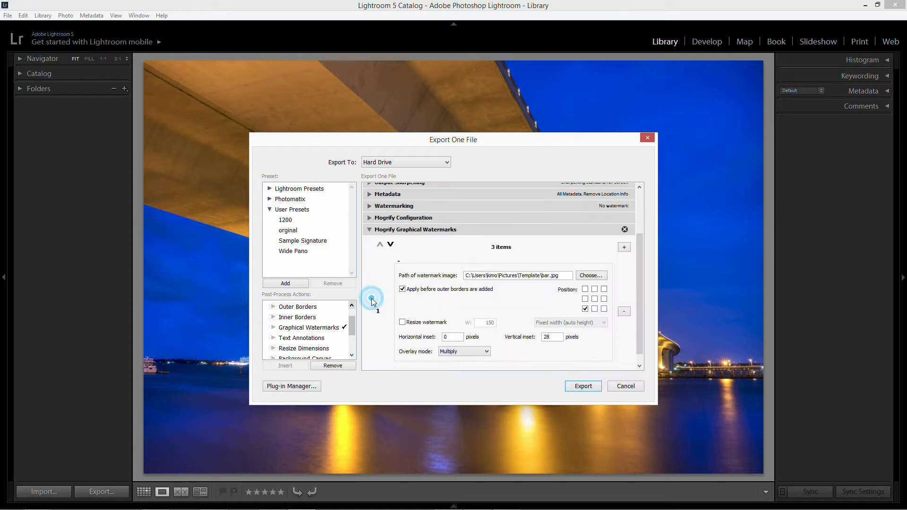
{"action": "left_click", "coordinate": [369, 218]}
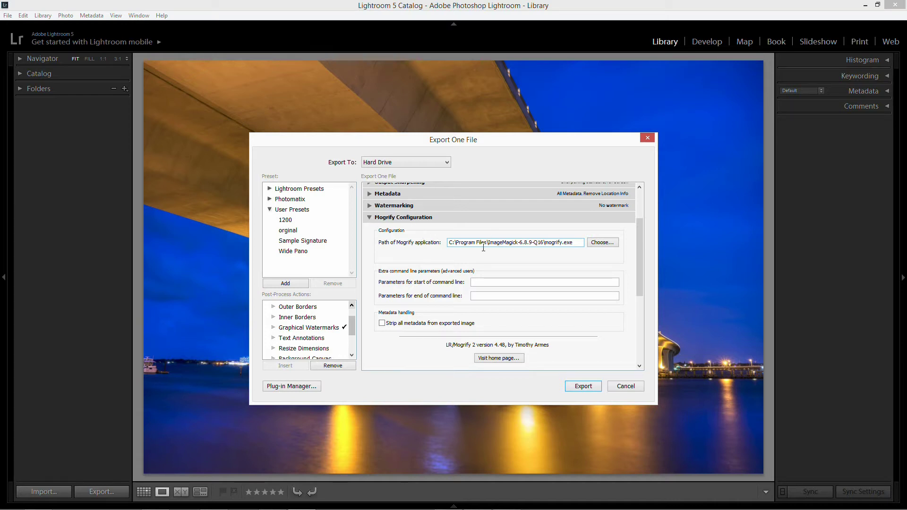
{"action": "left_click", "coordinate": [369, 218]}
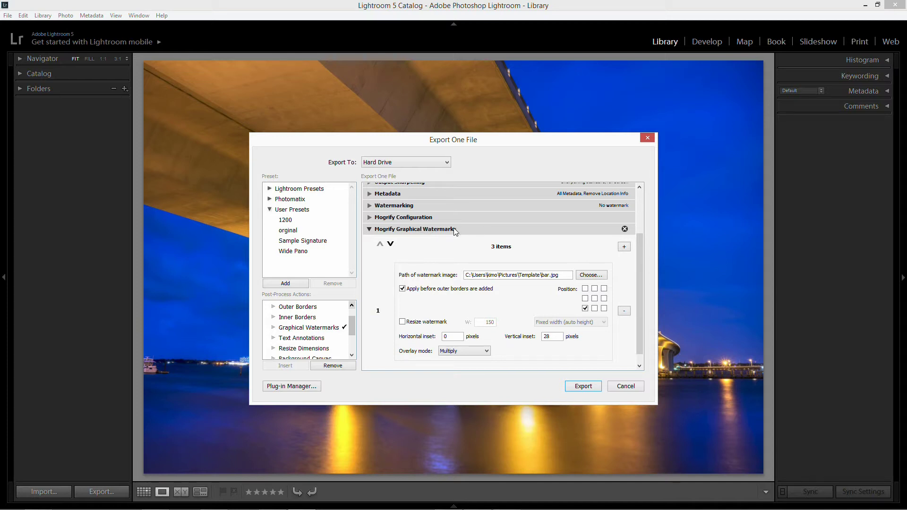
Step: Look through the existing graphical watermark items and delete all of them
{"action": "left_click", "coordinate": [390, 245]}
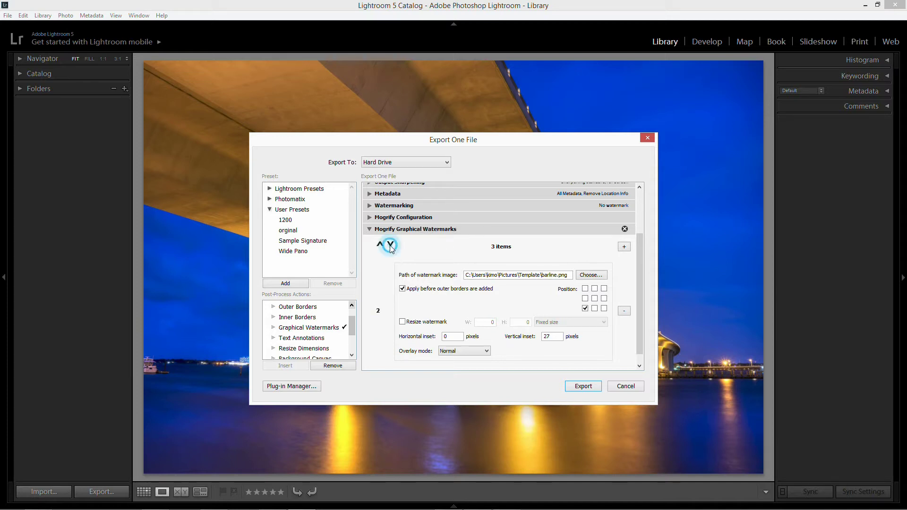
{"action": "left_click", "coordinate": [390, 245]}
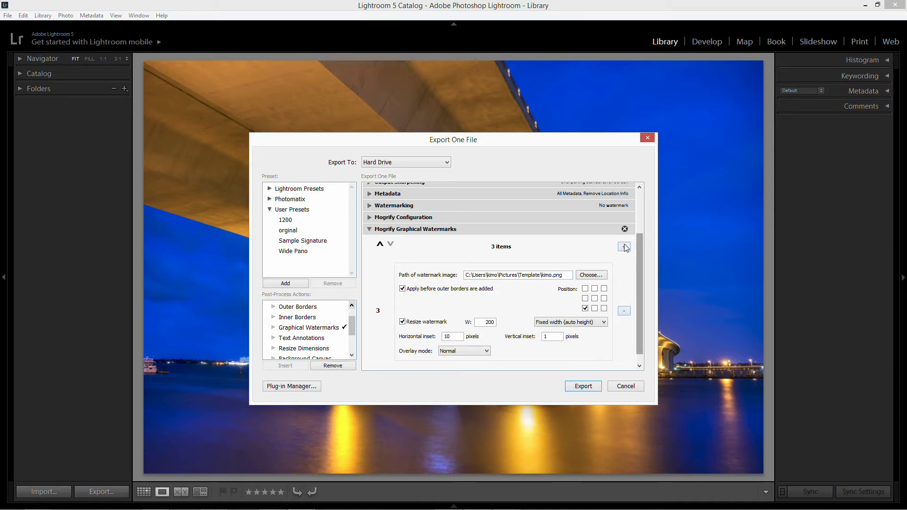
{"action": "left_click", "coordinate": [624, 311]}
{"action": "left_click", "coordinate": [625, 311]}
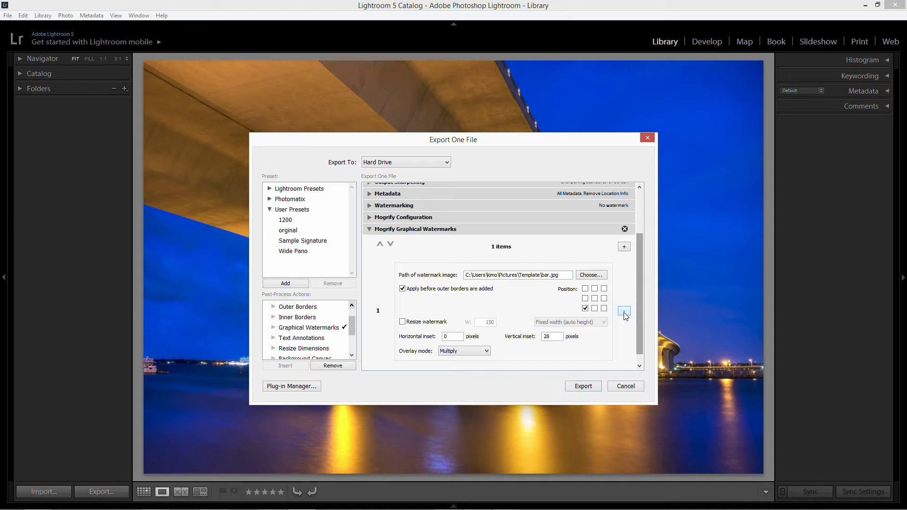
{"action": "left_click", "coordinate": [624, 311]}
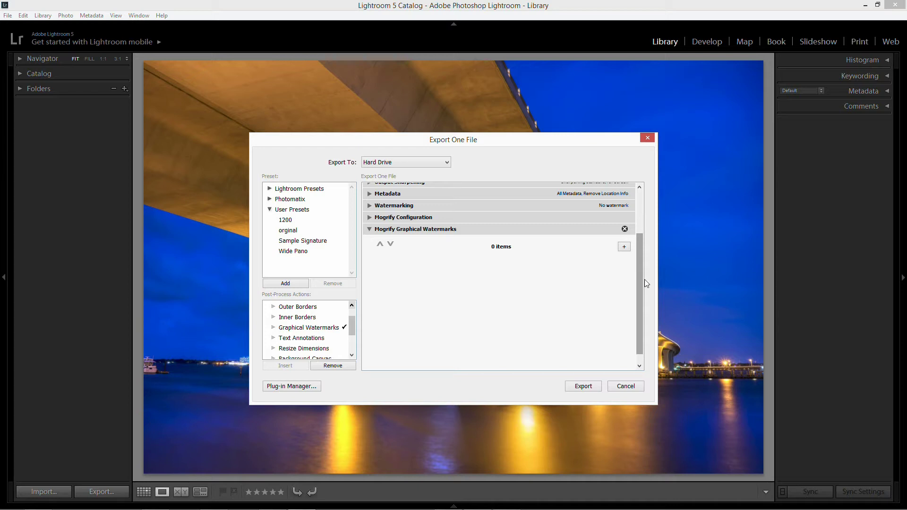
Step: Add a graphical watermark item that uses bar.png from the Video\sample folder, anchored at the bottom centre of the photo
{"action": "left_click", "coordinate": [623, 247]}
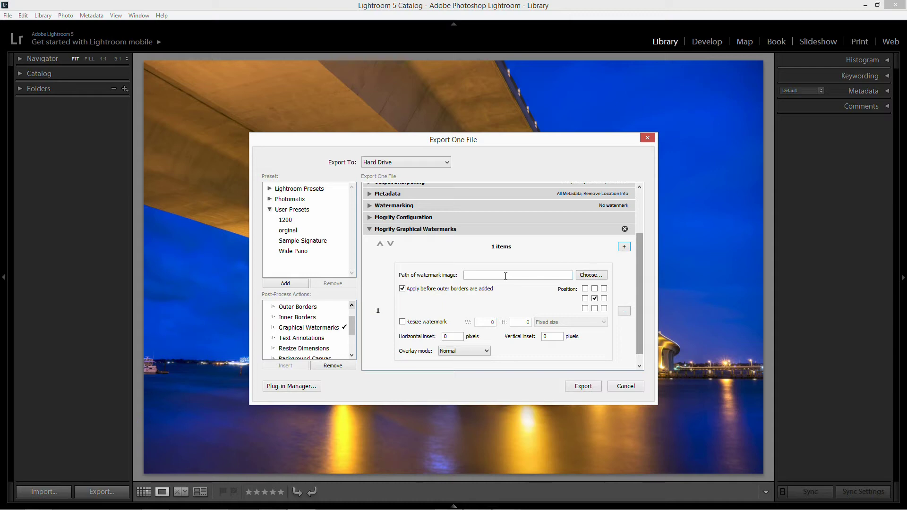
{"action": "left_click", "coordinate": [589, 278]}
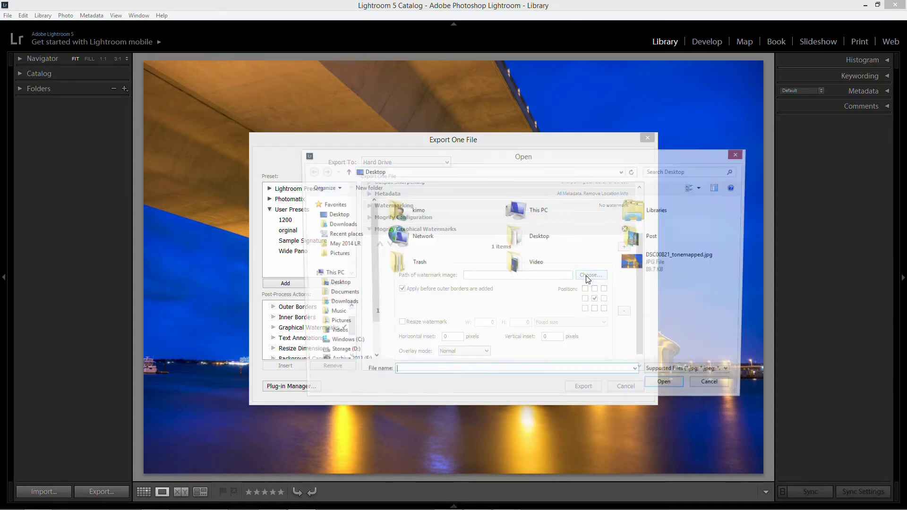
{"action": "double_click", "coordinate": [518, 264]}
{"action": "double_click", "coordinate": [397, 239]}
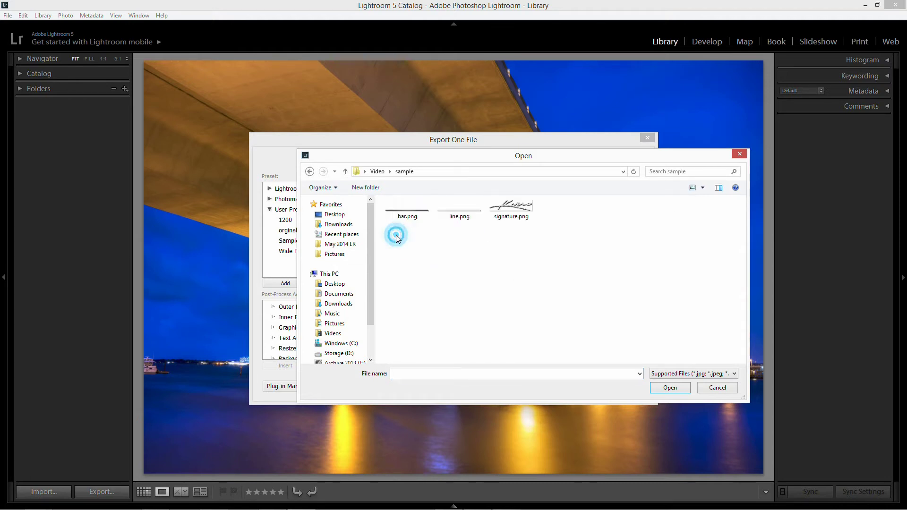
{"action": "left_click", "coordinate": [401, 210]}
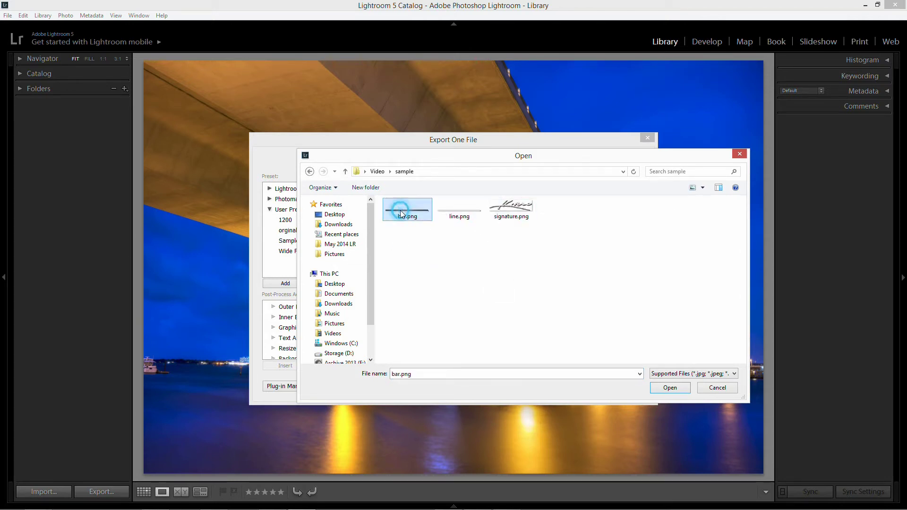
{"action": "double_click", "coordinate": [401, 211]}
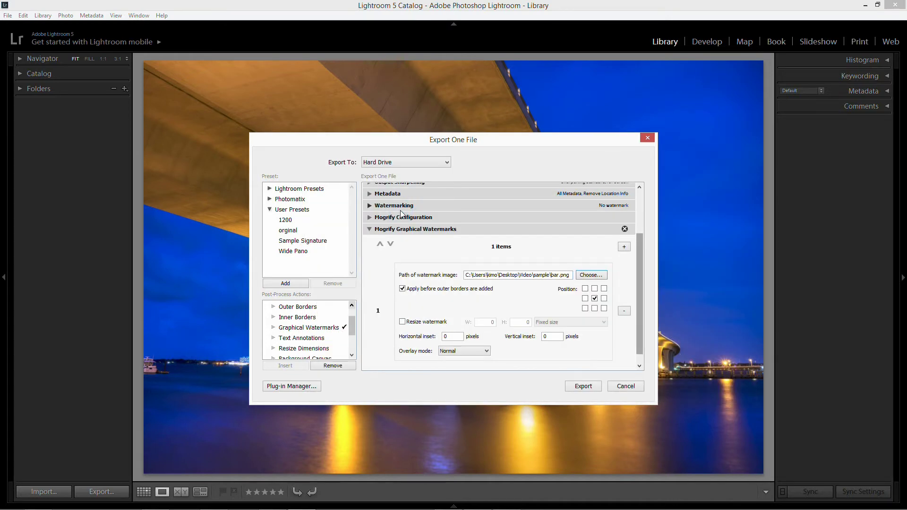
{"action": "left_click", "coordinate": [594, 308]}
Step: Save the current export settings as a preset named "Video Sample" in the User Presets folder
{"action": "left_click", "coordinate": [285, 284]}
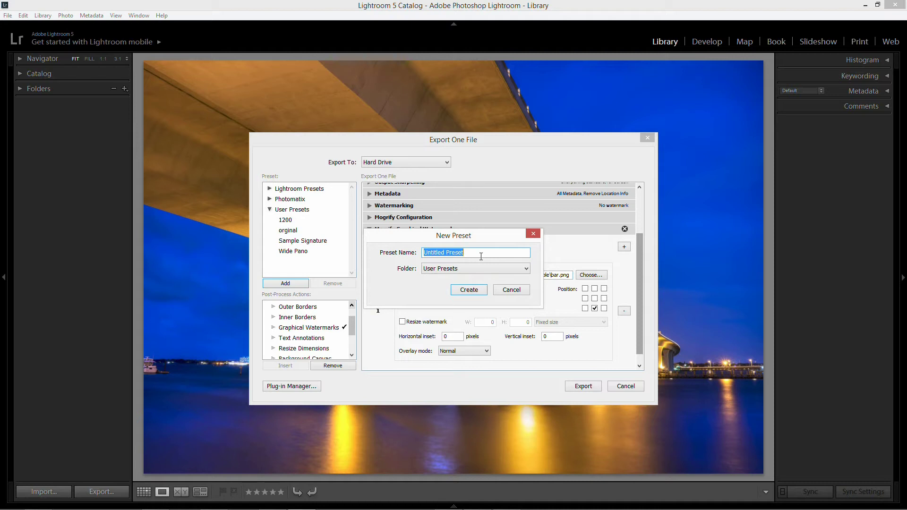
{"action": "key", "text": "BackSpace"}
{"action": "type", "text": "Video Sample"}
{"action": "left_click", "coordinate": [469, 290]}
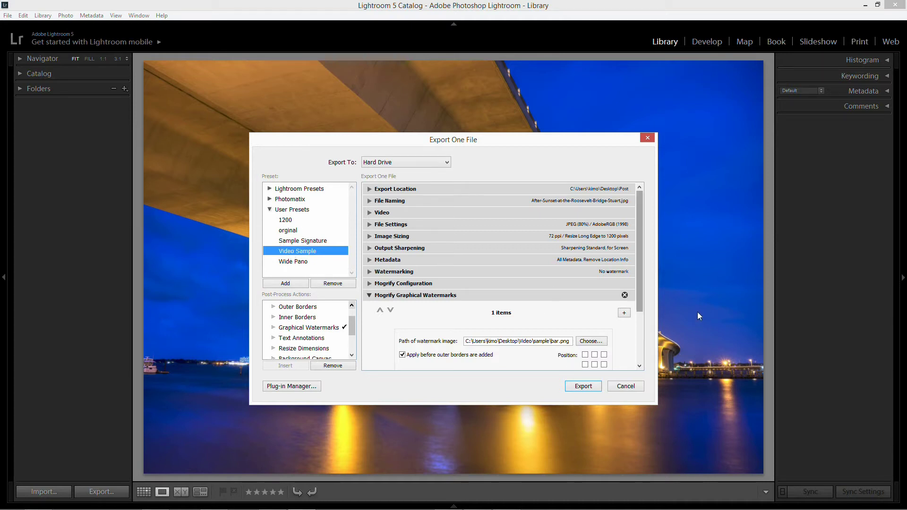
Step: Check the Video Sample preset's watermark, Export Location and Post-Processing settings
{"action": "left_click_drag", "start_coordinate": [641, 294], "coordinate": [639, 361]}
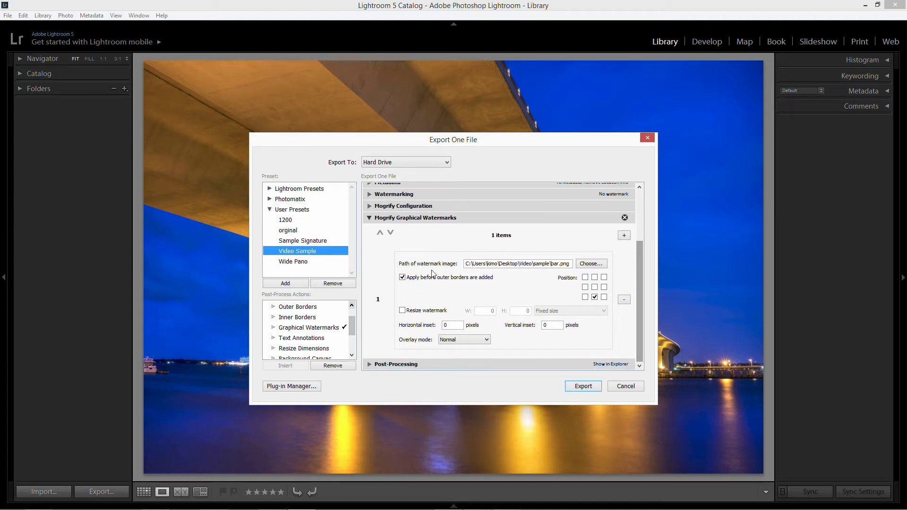
{"action": "left_click", "coordinate": [577, 387]}
{"action": "scroll", "coordinate": [639, 268], "scroll_direction": "up", "scroll_amount": 3}
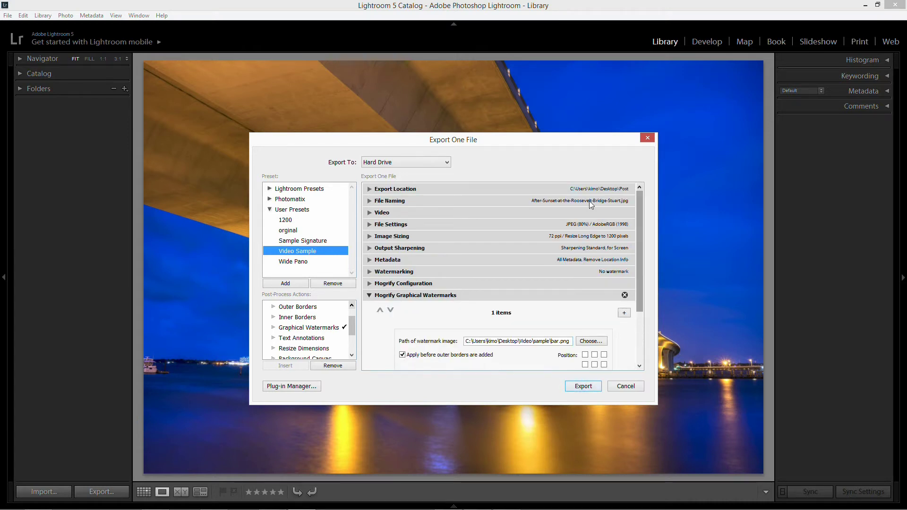
{"action": "left_click", "coordinate": [368, 190]}
{"action": "left_click", "coordinate": [368, 189]}
{"action": "left_click", "coordinate": [370, 296]}
{"action": "left_click", "coordinate": [370, 308]}
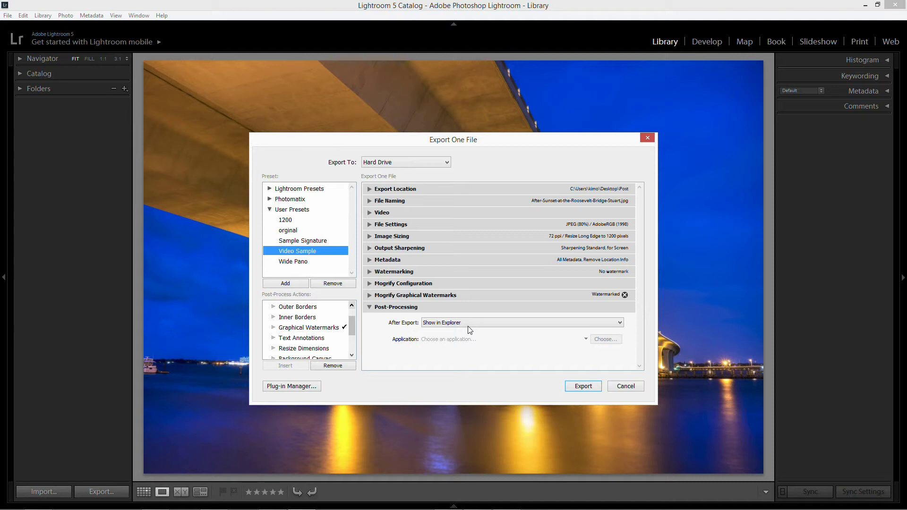
{"action": "left_click", "coordinate": [370, 308]}
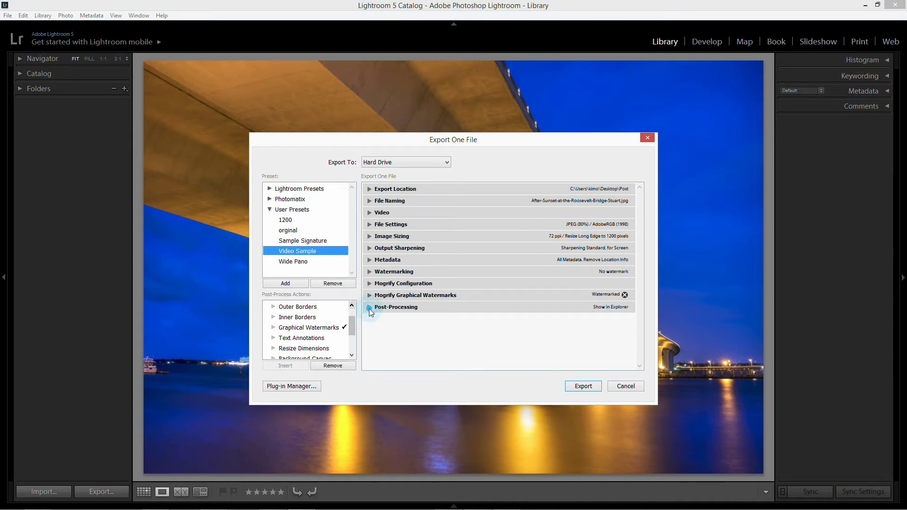
Step: Export the bridge photo with the bar watermark and view the exported JPG at full size
{"action": "left_click", "coordinate": [582, 387]}
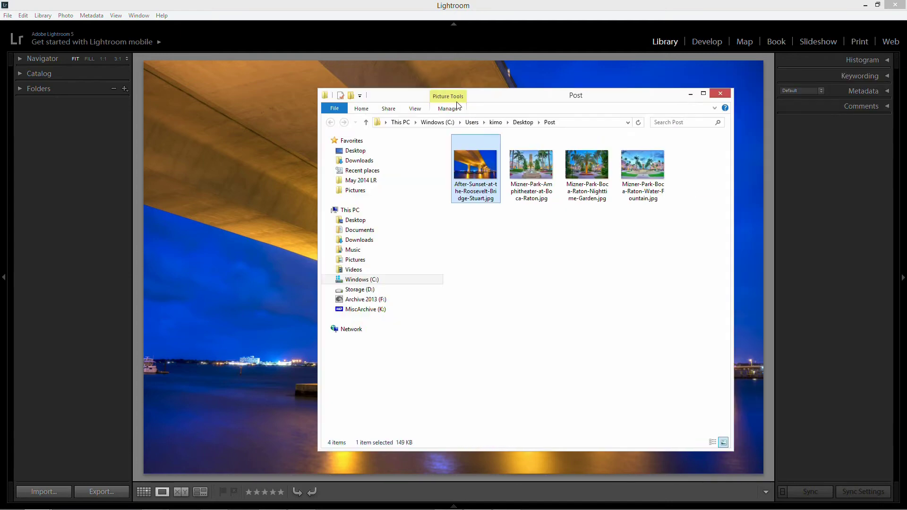
{"action": "left_click_drag", "start_coordinate": [516, 108], "coordinate": [380, 134]}
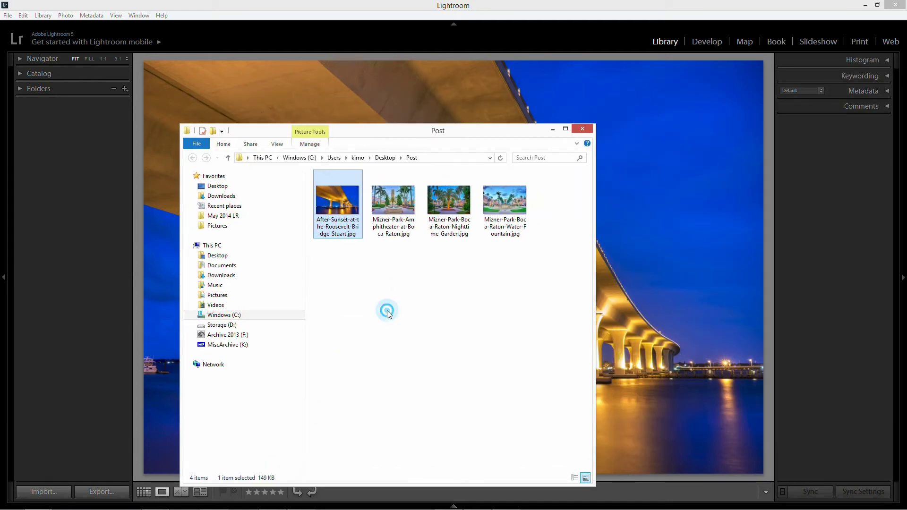
{"action": "left_click", "coordinate": [346, 214]}
{"action": "double_click", "coordinate": [345, 212]}
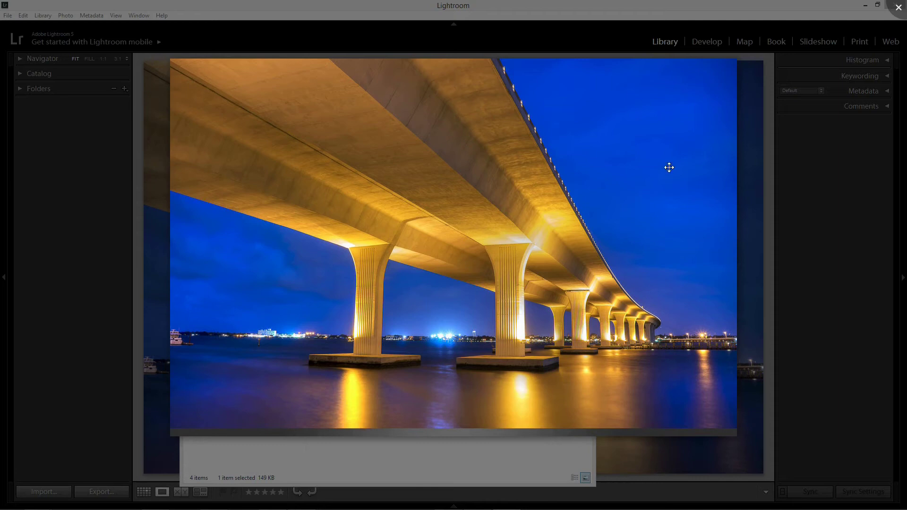
{"action": "left_click", "coordinate": [896, 9]}
Step: Delete the three Mizner Park photos from the Post folder and return to Lightroom
{"action": "left_click_drag", "start_coordinate": [519, 285], "coordinate": [387, 203]}
{"action": "key", "text": "Delete"}
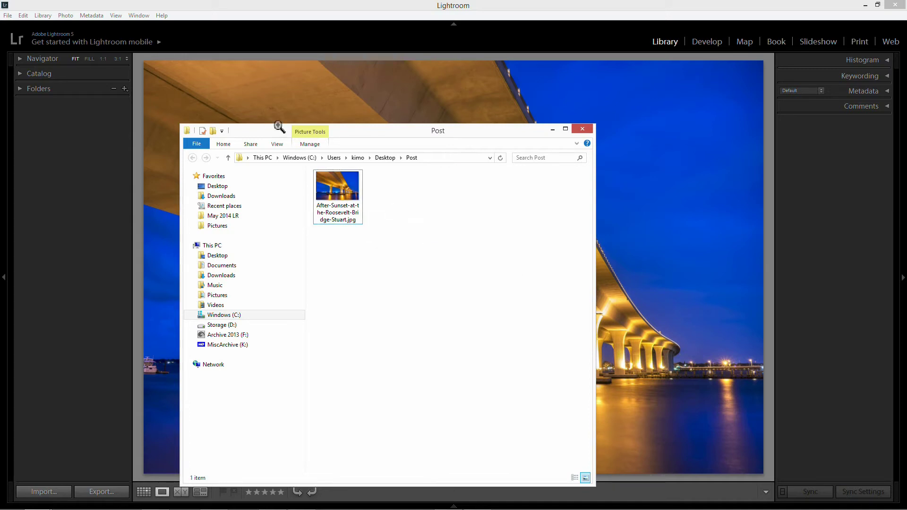
{"action": "left_click", "coordinate": [480, 24]}
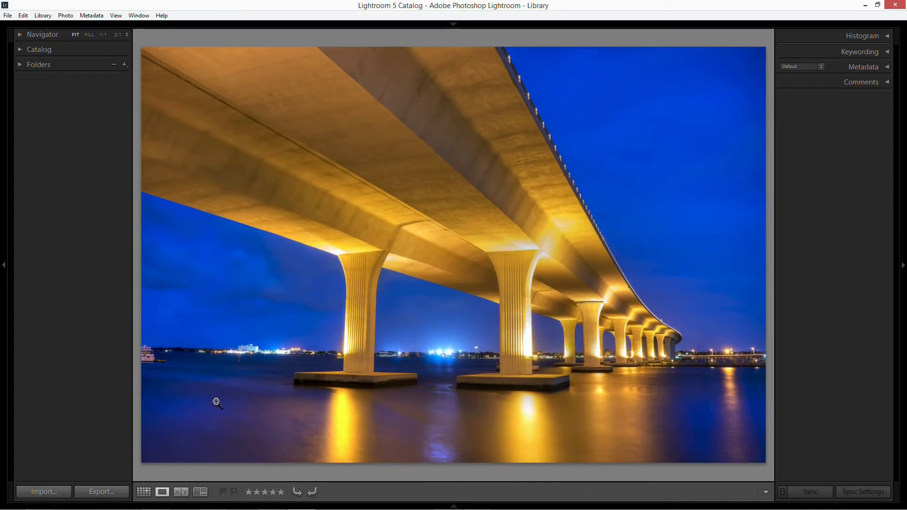
Step: Reopen the export settings and set the bar watermark's vertical inset to 20 pixels
{"action": "left_click", "coordinate": [99, 494]}
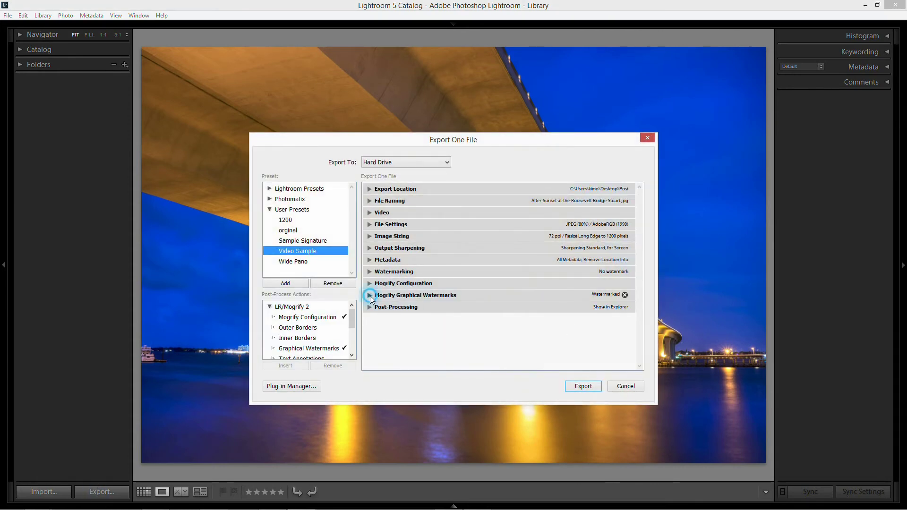
{"action": "left_click", "coordinate": [370, 295]}
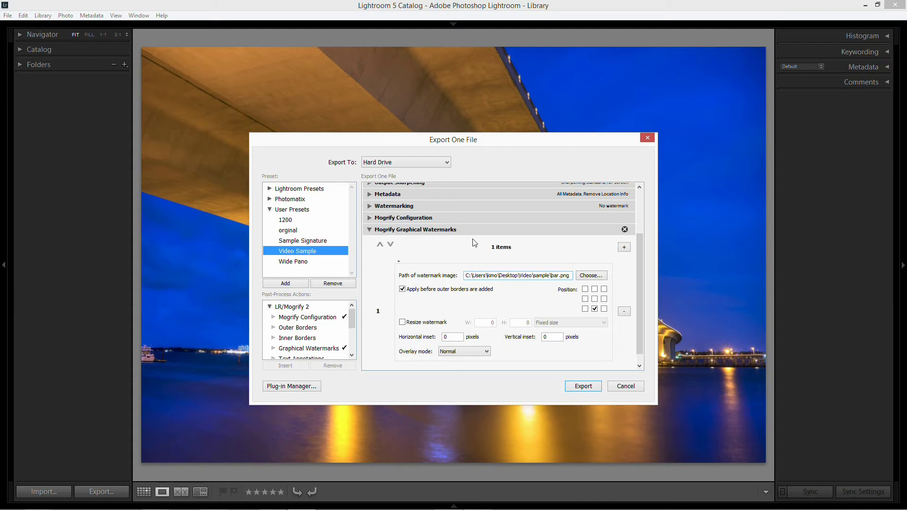
{"action": "double_click", "coordinate": [553, 336]}
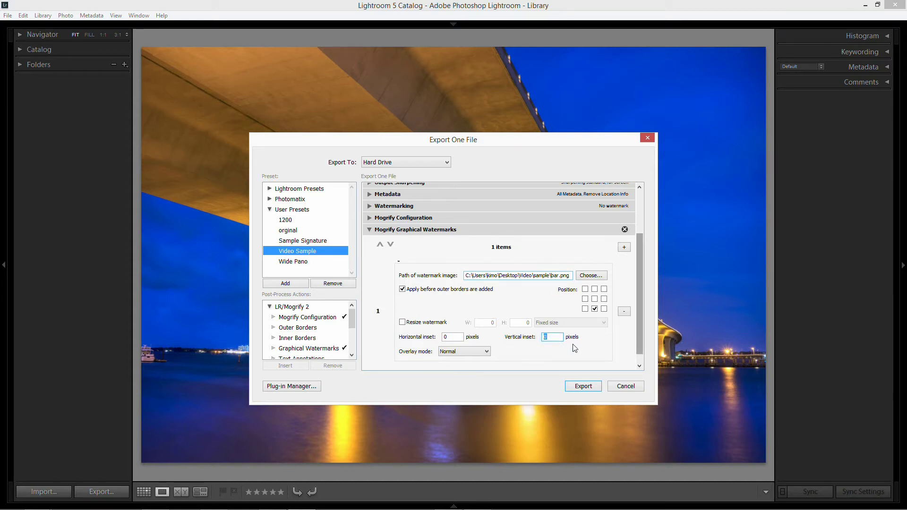
{"action": "type", "text": "20"}
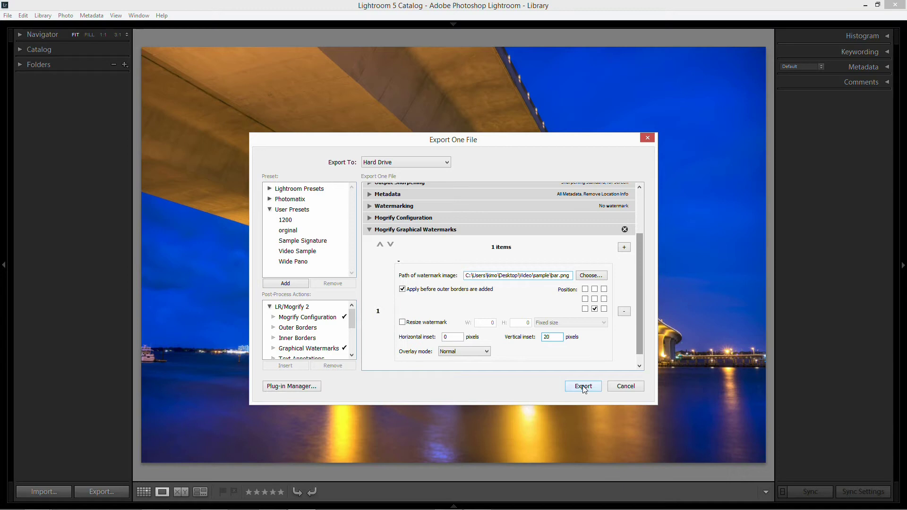
Step: Export the bridge photo again, overwriting the existing file, and view the result before returning to Lightroom
{"action": "left_click", "coordinate": [583, 387]}
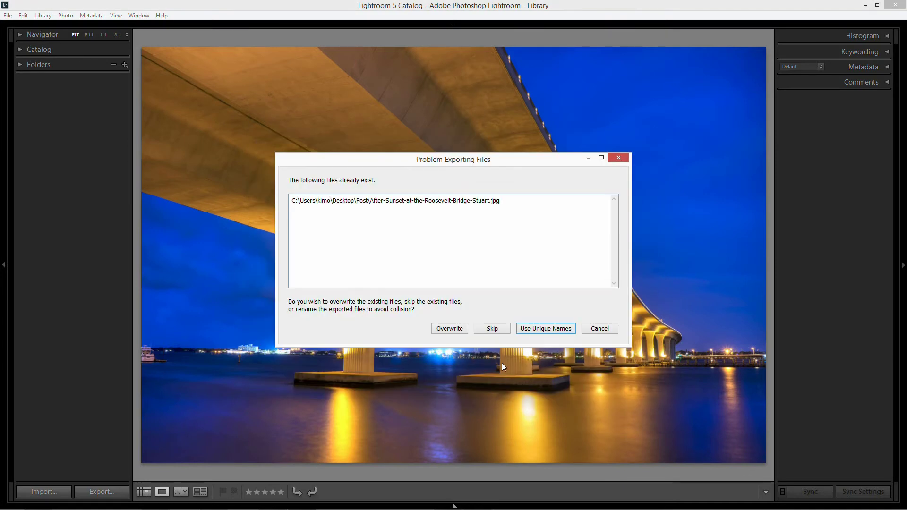
{"action": "left_click", "coordinate": [451, 328]}
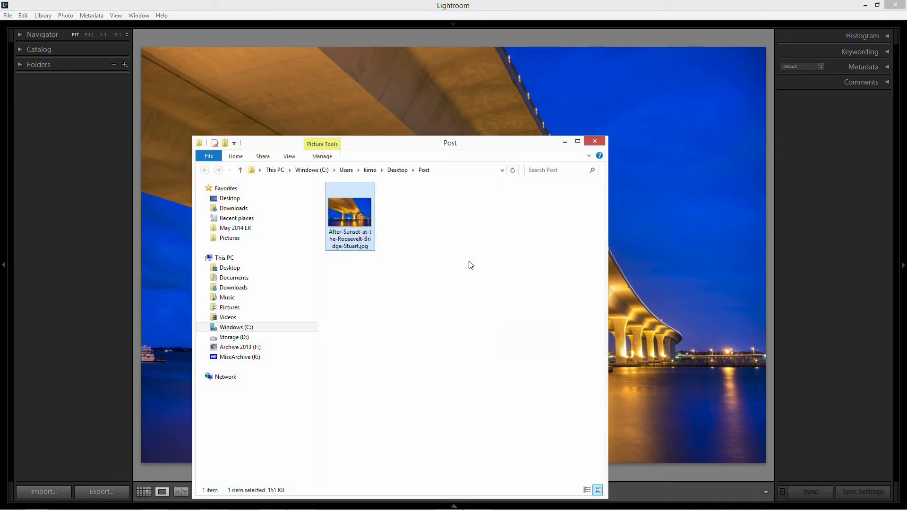
{"action": "double_click", "coordinate": [370, 233]}
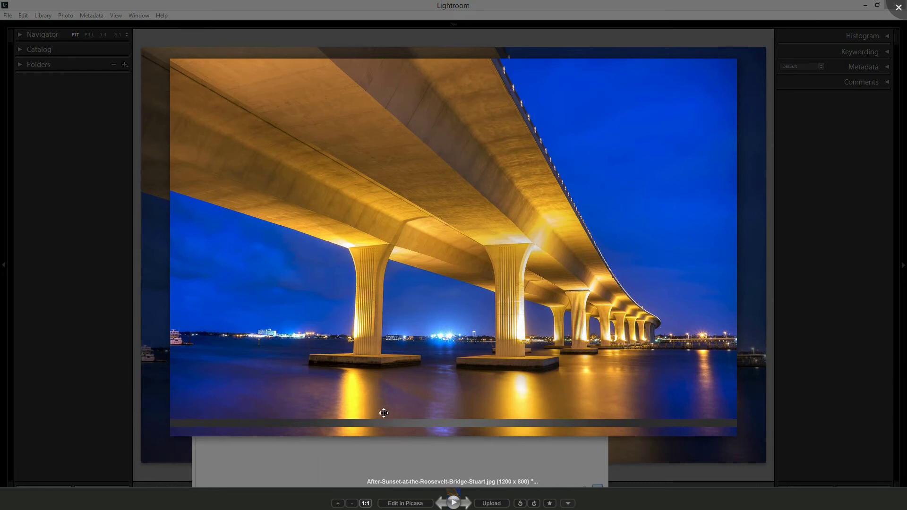
{"action": "left_click", "coordinate": [898, 7]}
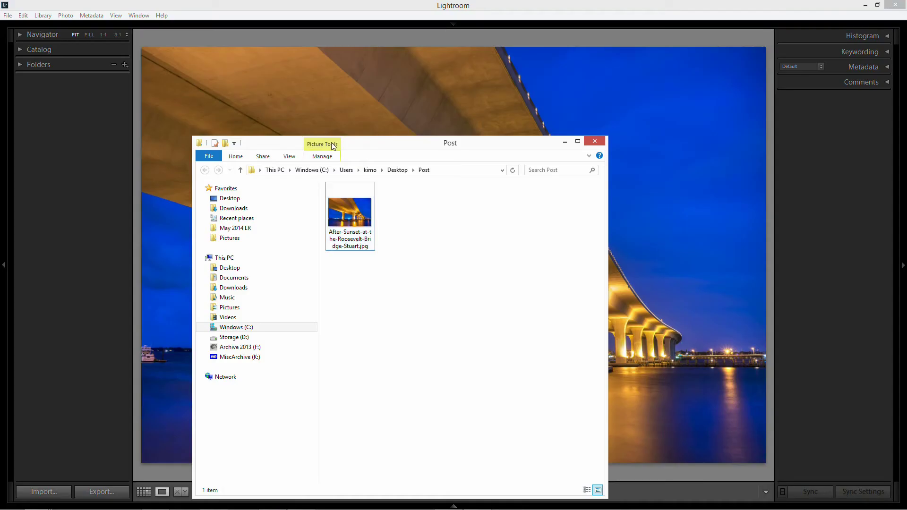
{"action": "left_click", "coordinate": [384, 9]}
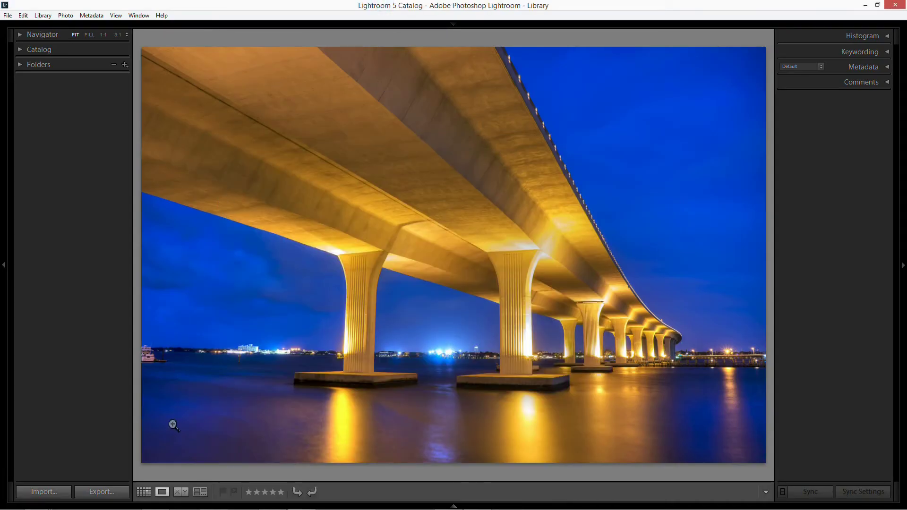
Step: Set the bar watermark's overlay mode to Multiply and export the bridge photo under a unique name
{"action": "left_click", "coordinate": [104, 495]}
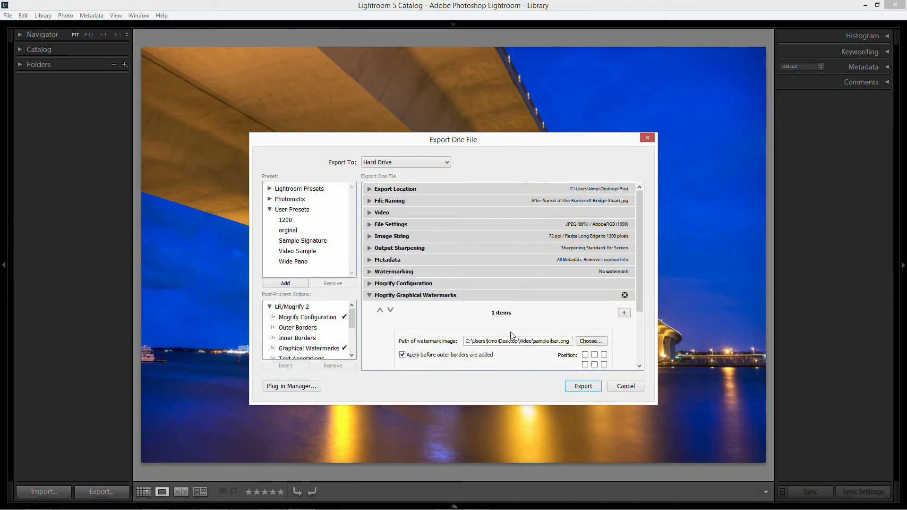
{"action": "scroll", "coordinate": [640, 297], "scroll_direction": "down", "scroll_amount": 3}
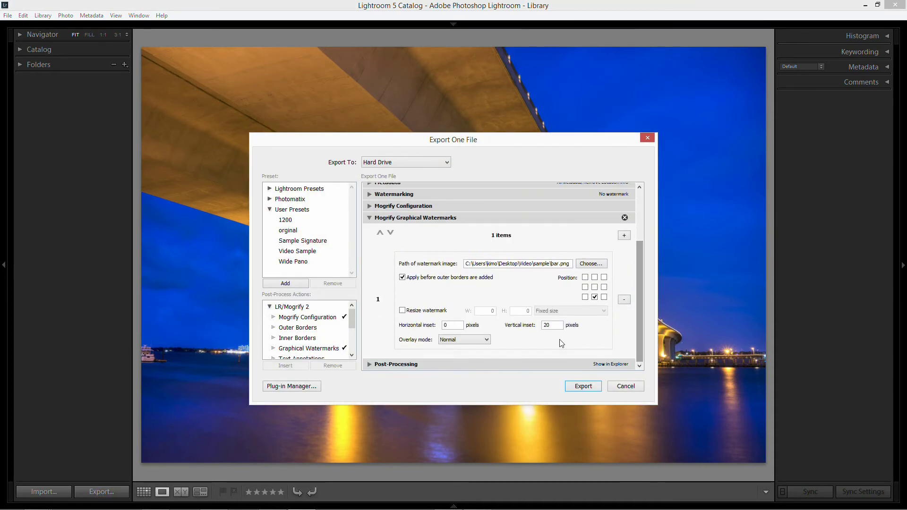
{"action": "left_click", "coordinate": [625, 237]}
{"action": "left_click", "coordinate": [480, 341]}
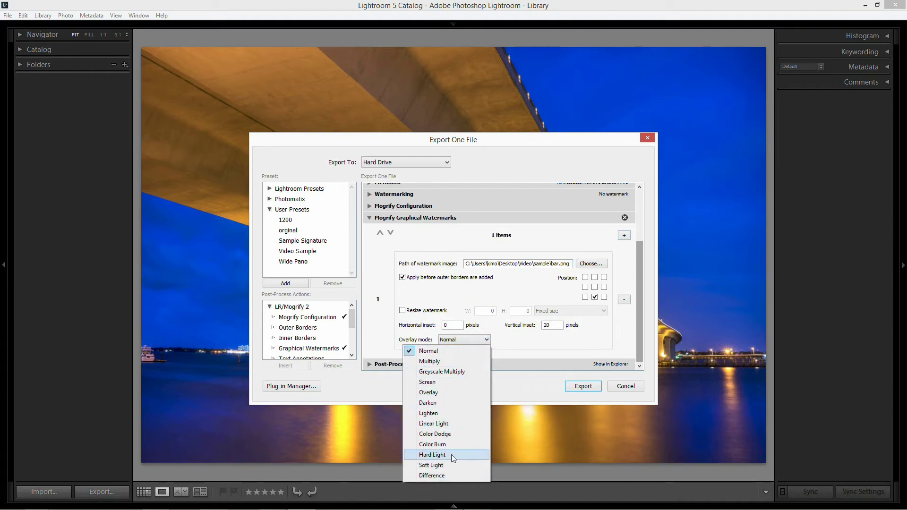
{"action": "left_click", "coordinate": [447, 361]}
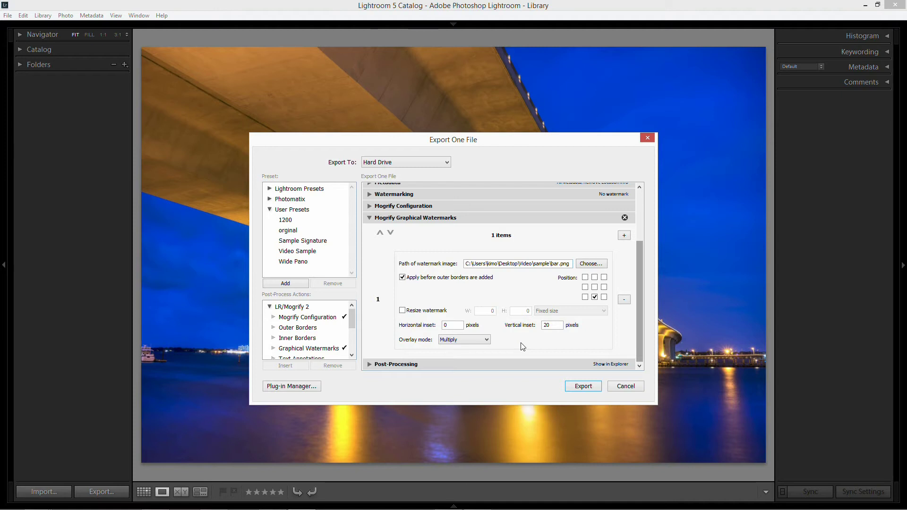
{"action": "left_click", "coordinate": [575, 390]}
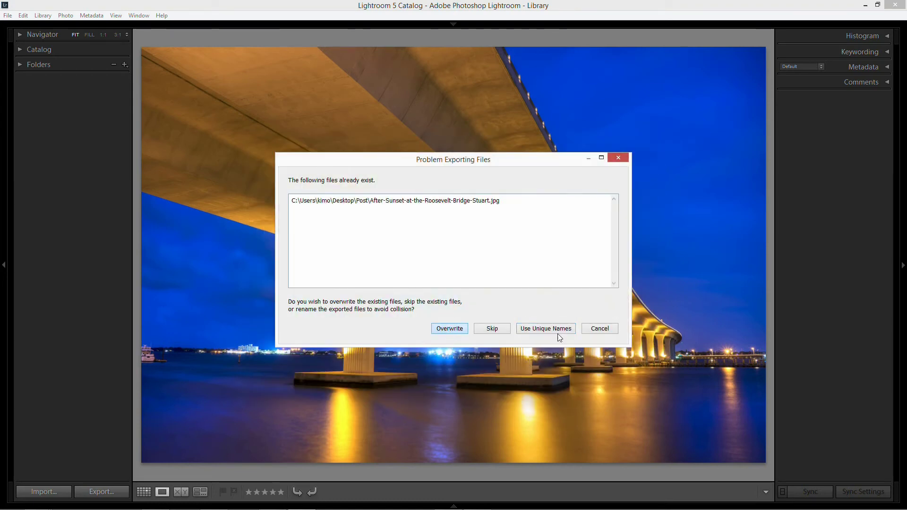
{"action": "left_click", "coordinate": [545, 330]}
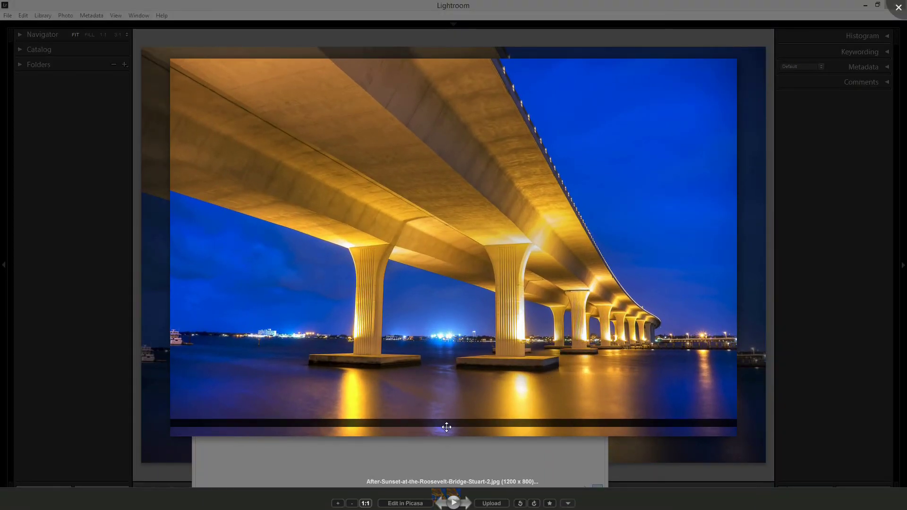
Step: Examine the bar in the Multiply export up close and compare it with the previous Normal-mode export
{"action": "scroll", "coordinate": [458, 422], "scroll_direction": "up", "scroll_amount": 5}
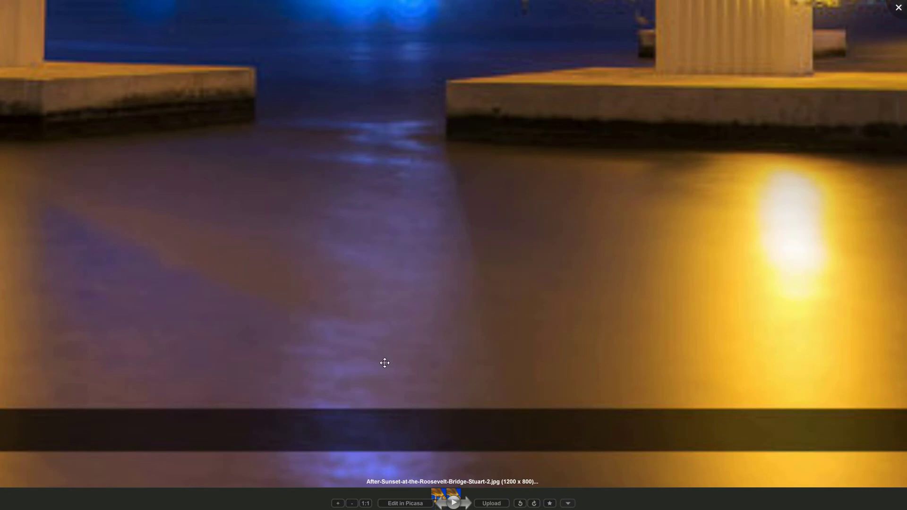
{"action": "scroll", "coordinate": [384, 364], "scroll_direction": "down", "scroll_amount": 3}
{"action": "scroll", "coordinate": [383, 363], "scroll_direction": "down", "scroll_amount": 5}
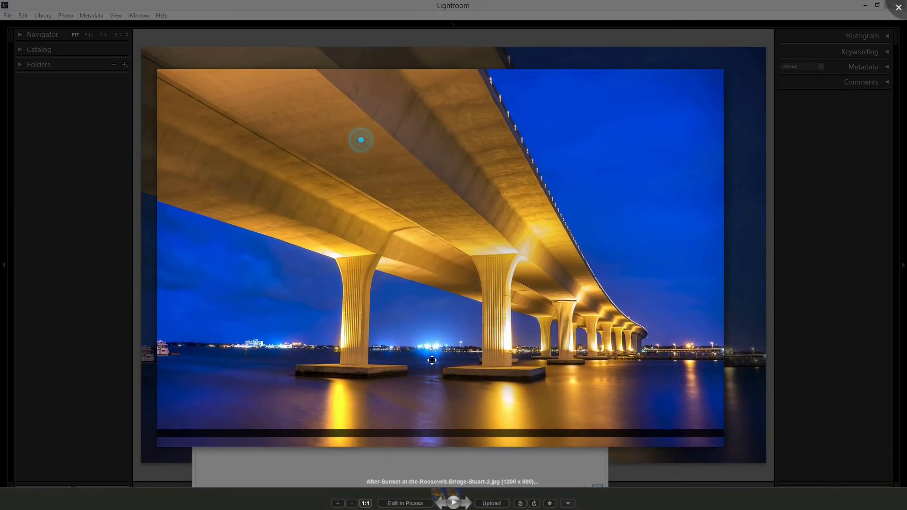
{"action": "left_click", "coordinate": [440, 505]}
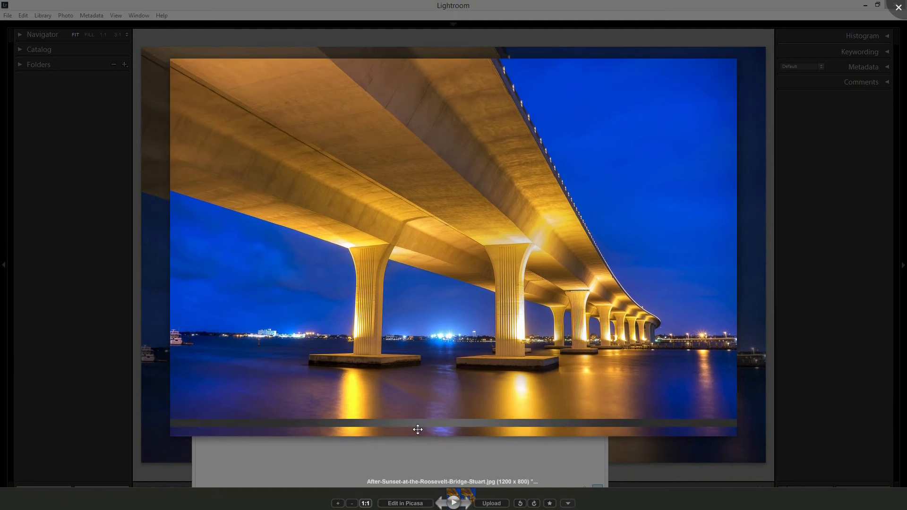
{"action": "left_click", "coordinate": [466, 504]}
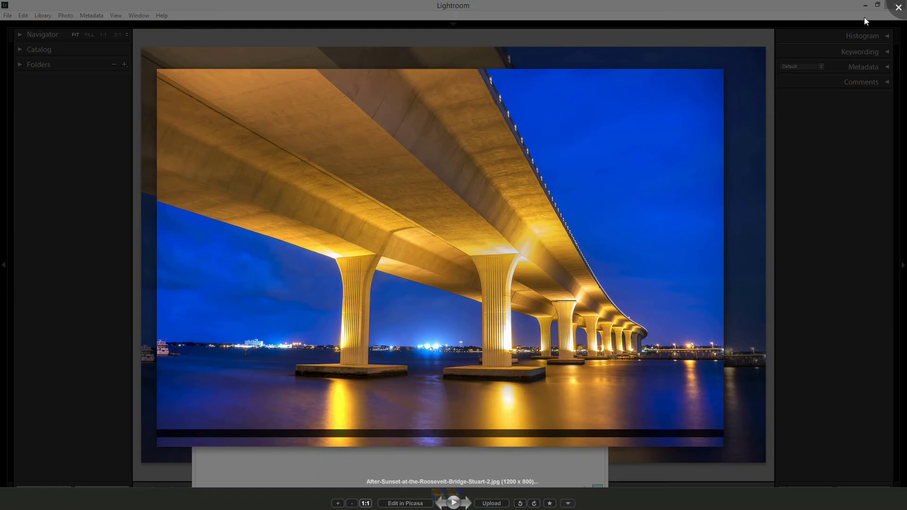
Step: Close the exported image and the Post folder, reopen the export settings and add a second graphical watermark after the bar
{"action": "left_click", "coordinate": [899, 7]}
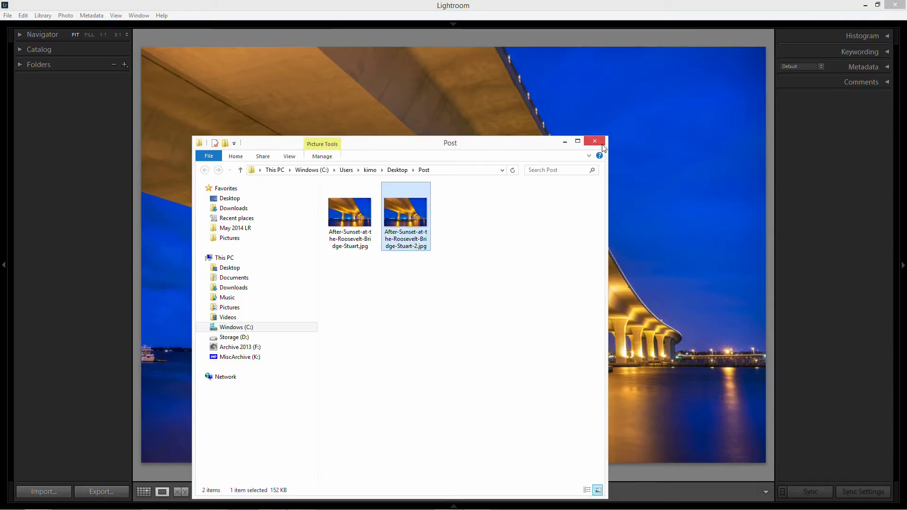
{"action": "left_click", "coordinate": [595, 141]}
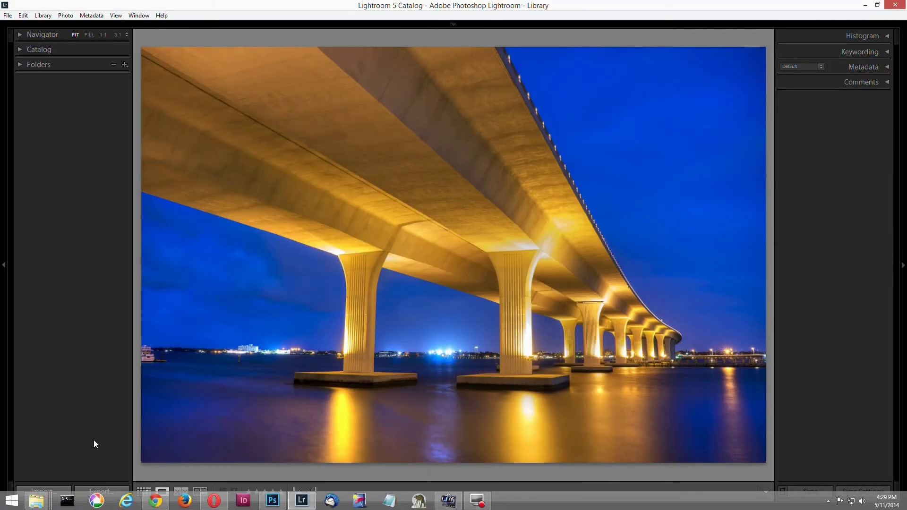
{"action": "left_click", "coordinate": [105, 493]}
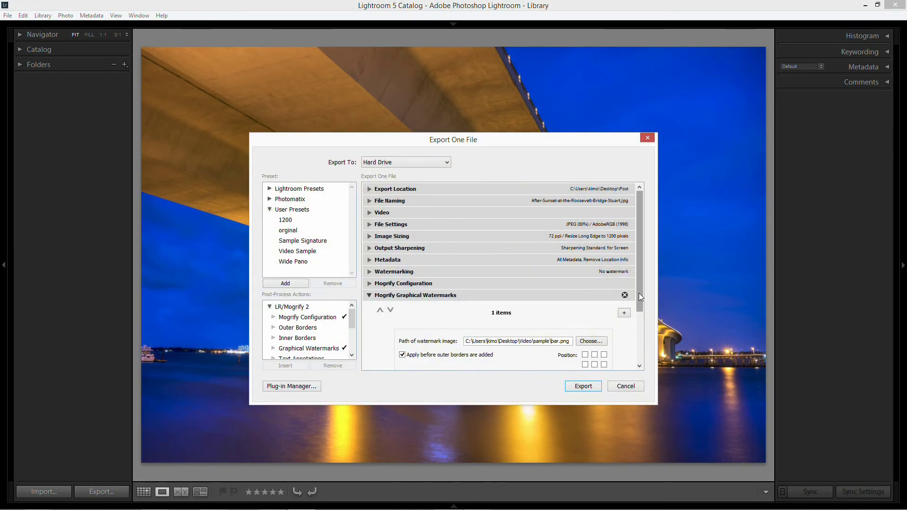
{"action": "left_click_drag", "start_coordinate": [639, 293], "coordinate": [637, 347]}
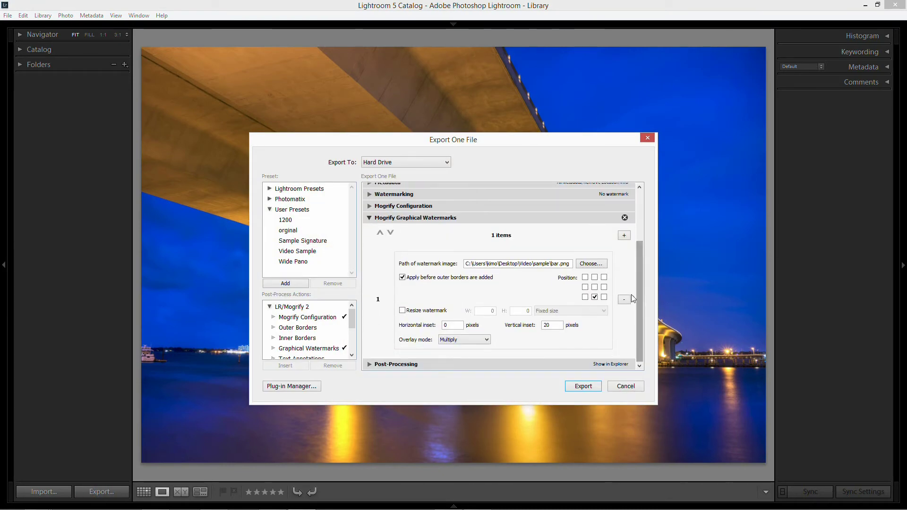
{"action": "left_click", "coordinate": [624, 237]}
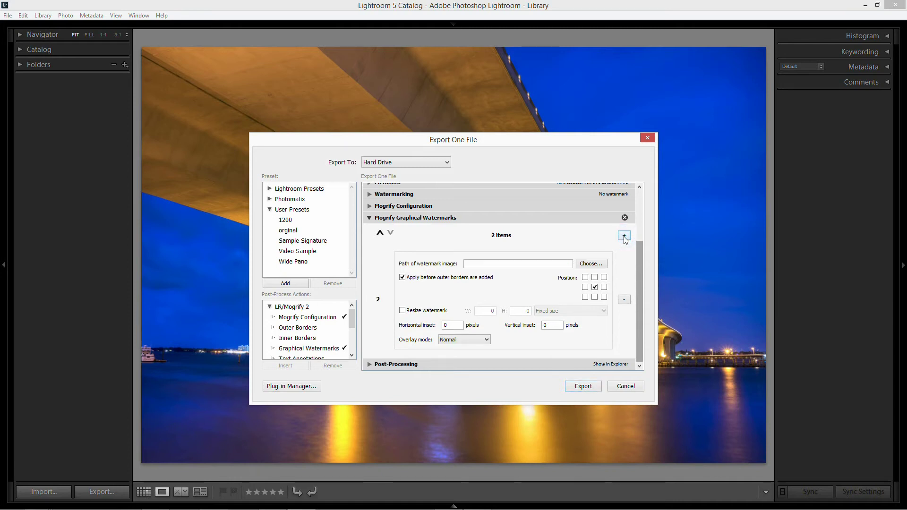
{"action": "left_click", "coordinate": [380, 233]}
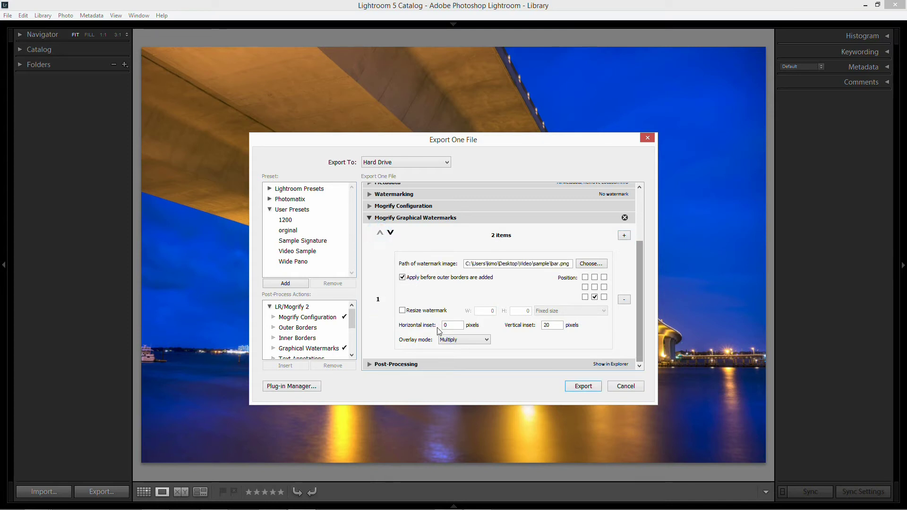
{"action": "left_click", "coordinate": [390, 233]}
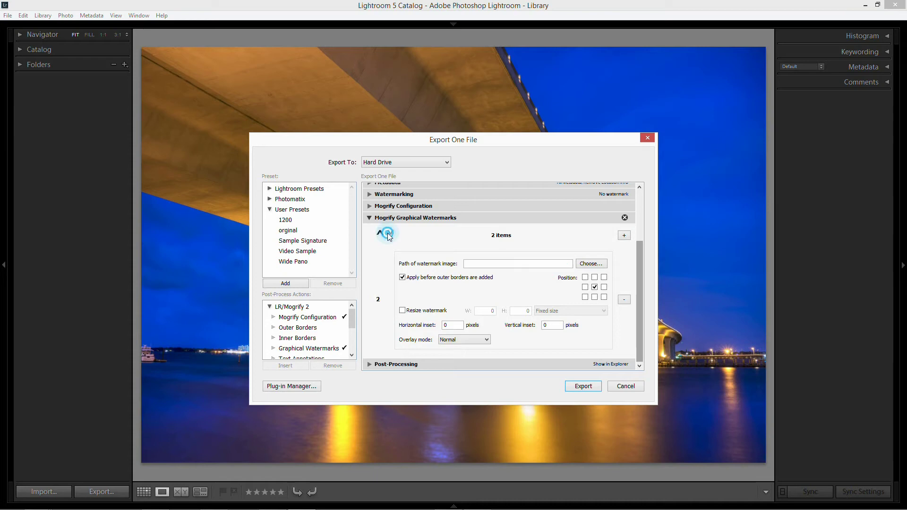
Step: Load line.png as the second watermark and place it at the photo's bottom centre with a vertical inset of 20 pixels
{"action": "left_click", "coordinate": [590, 264]}
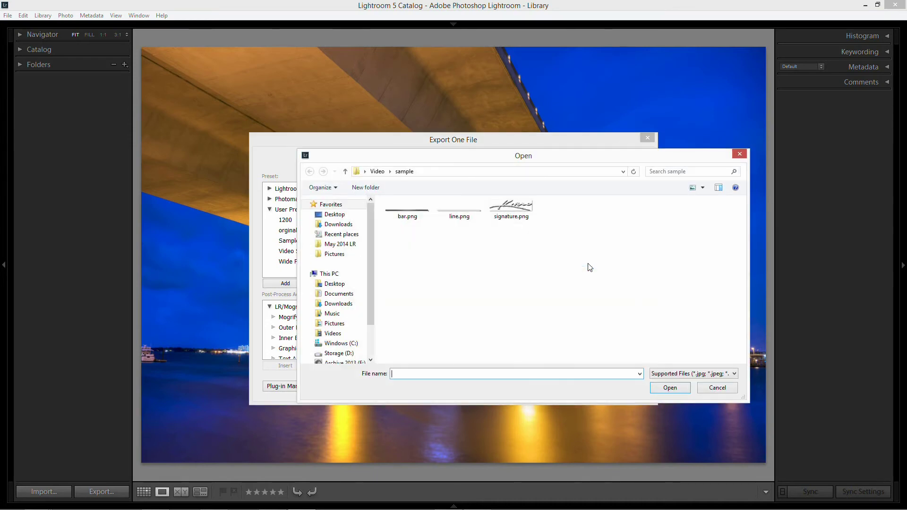
{"action": "left_click", "coordinate": [460, 214]}
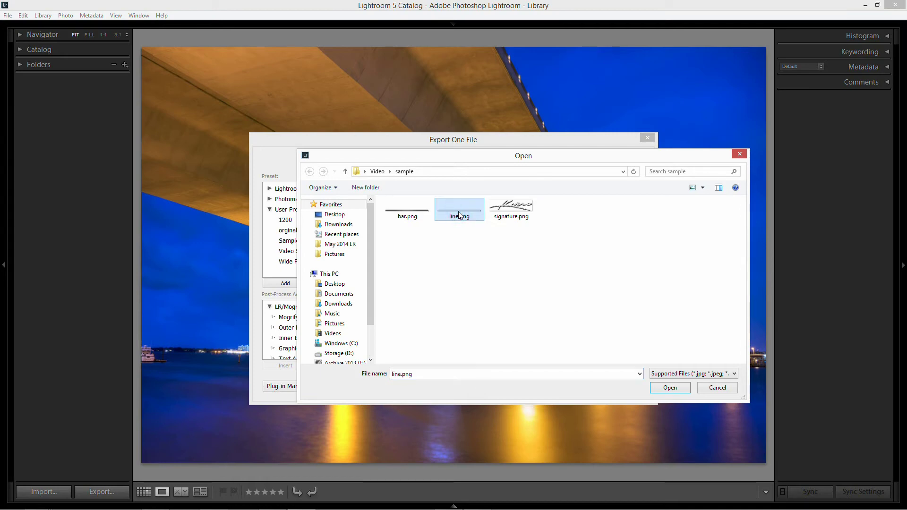
{"action": "double_click", "coordinate": [460, 215]}
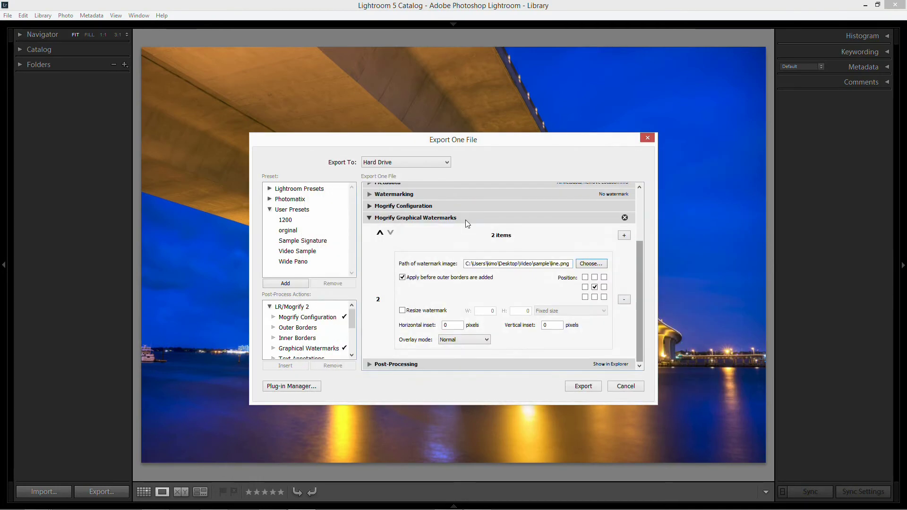
{"action": "left_click", "coordinate": [594, 297]}
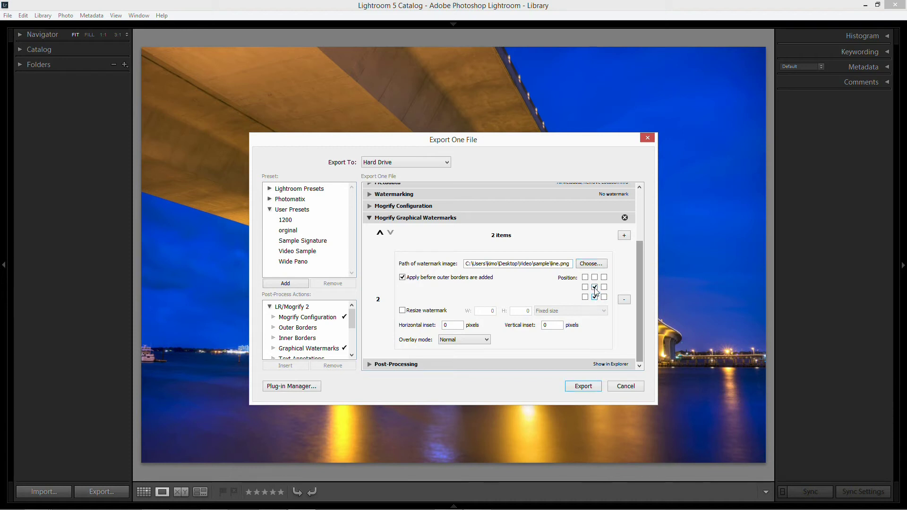
{"action": "left_click", "coordinate": [549, 326]}
{"action": "type", "text": "2"}
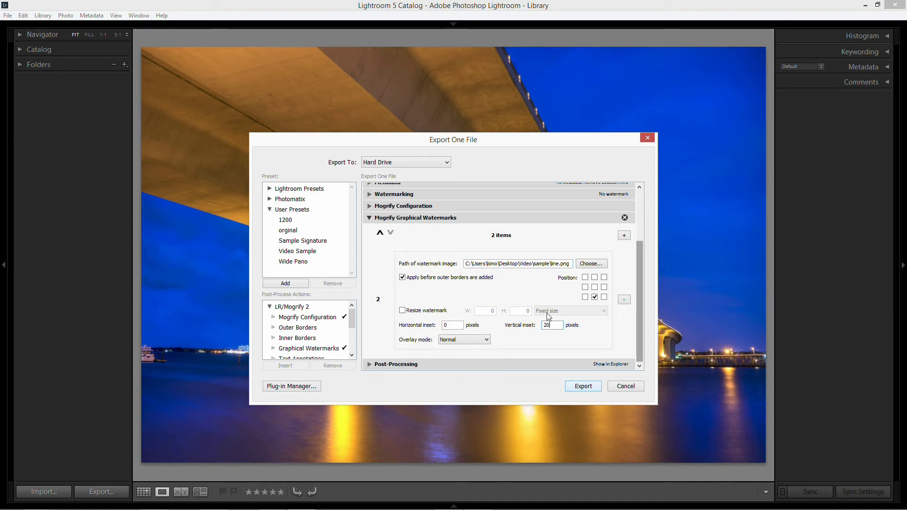
Step: Update the Video Sample preset with the current settings and export the bridge photo, overwriting the existing file
{"action": "right_click", "coordinate": [299, 256]}
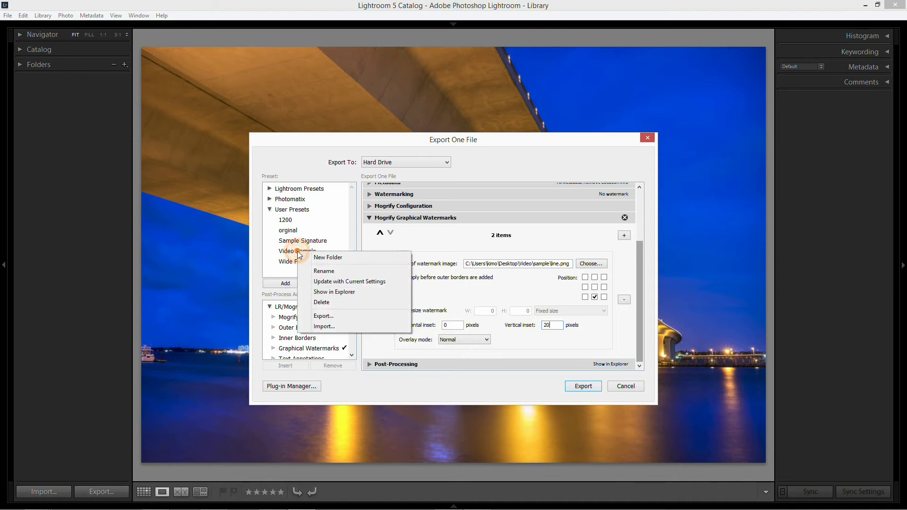
{"action": "left_click", "coordinate": [333, 282]}
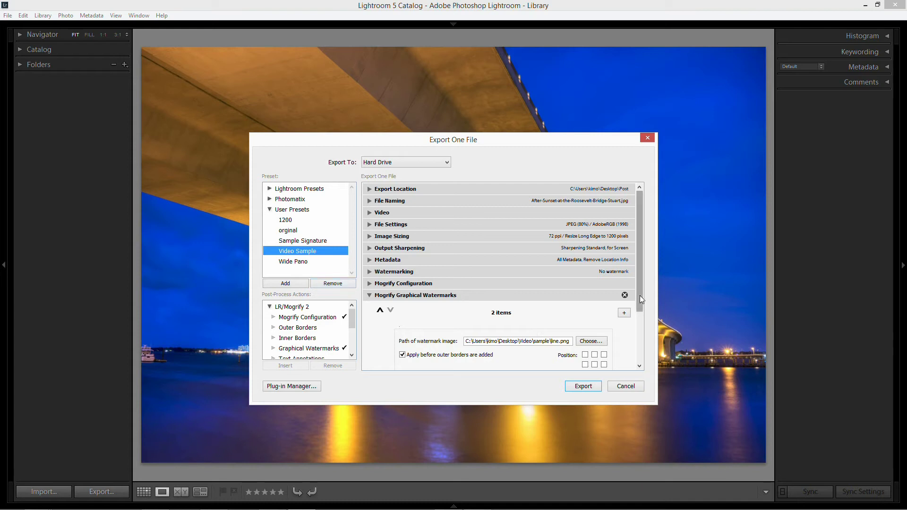
{"action": "left_click_drag", "start_coordinate": [640, 296], "coordinate": [637, 348]}
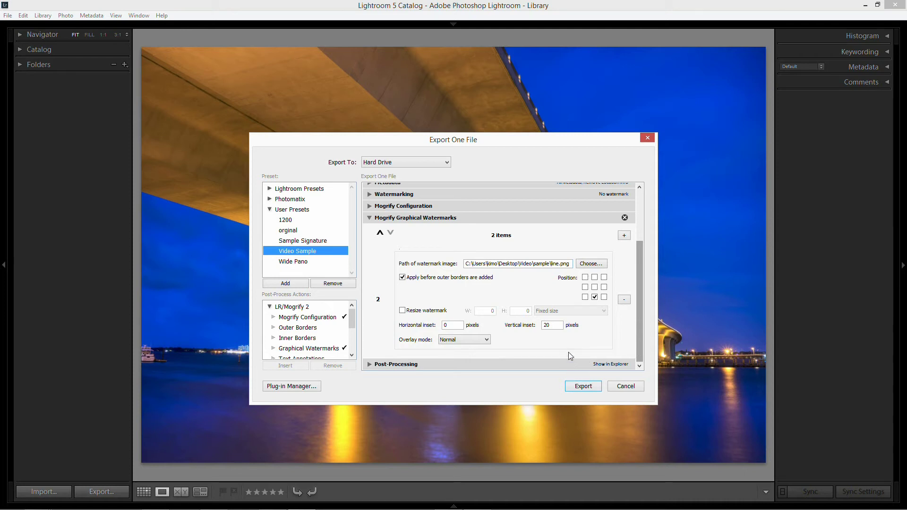
{"action": "left_click", "coordinate": [584, 387]}
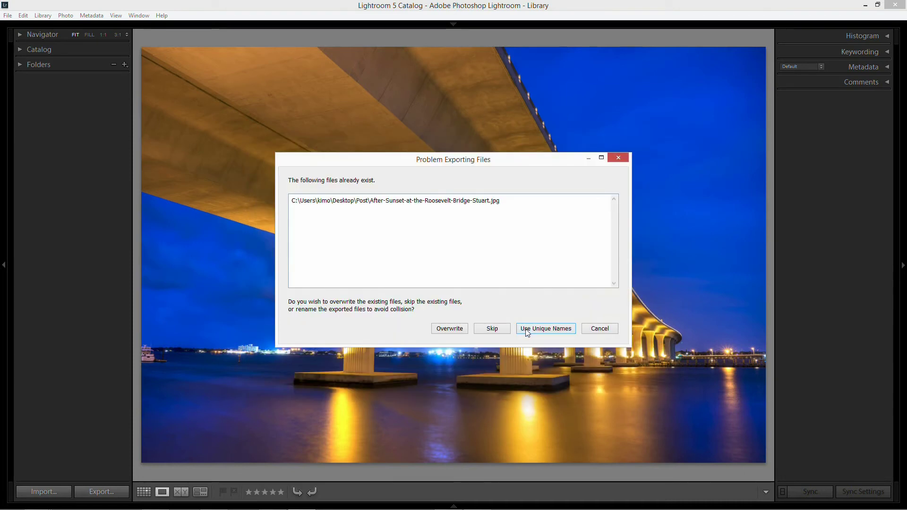
{"action": "left_click", "coordinate": [447, 328]}
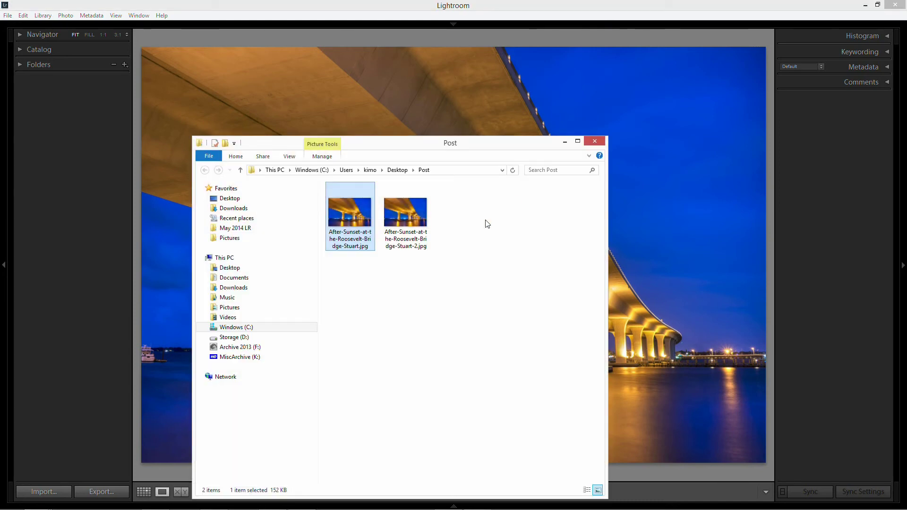
Step: Delete the duplicate After-Sunset-at-the-Roosevelt-Bridge-Stuart-2.jpg from the Post folder and open the remaining export
{"action": "left_click", "coordinate": [453, 255]}
{"action": "left_click", "coordinate": [416, 208]}
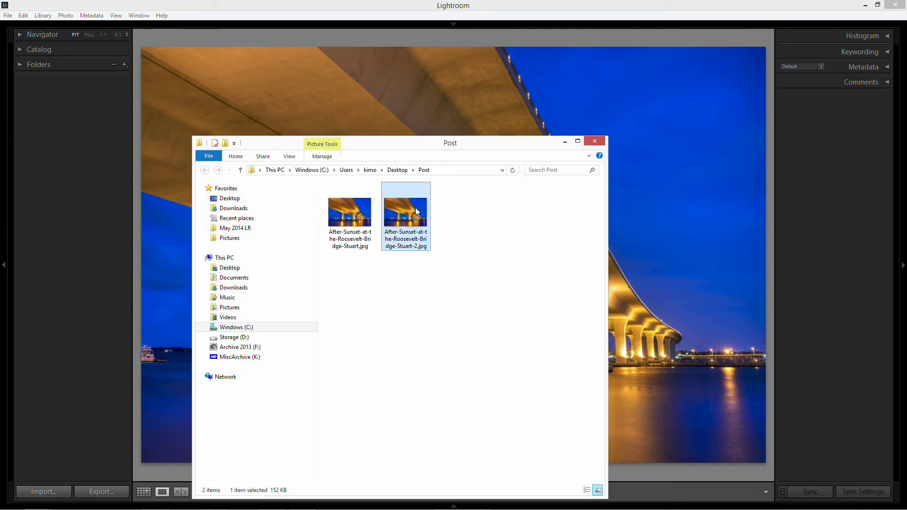
{"action": "key", "text": "Delete"}
{"action": "key", "text": "Return"}
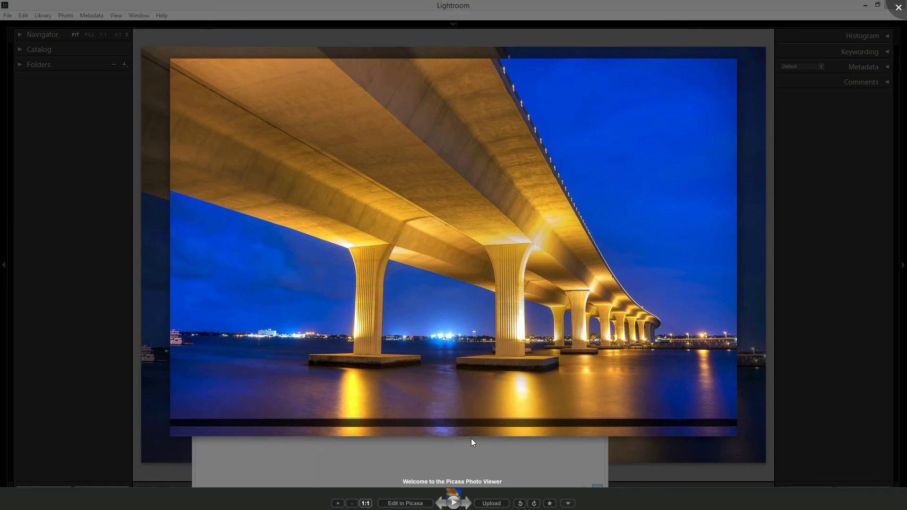
Step: Examine up close where the line sits relative to the bar in the export and return to Lightroom
{"action": "scroll", "coordinate": [466, 422], "scroll_direction": "up", "scroll_amount": 10}
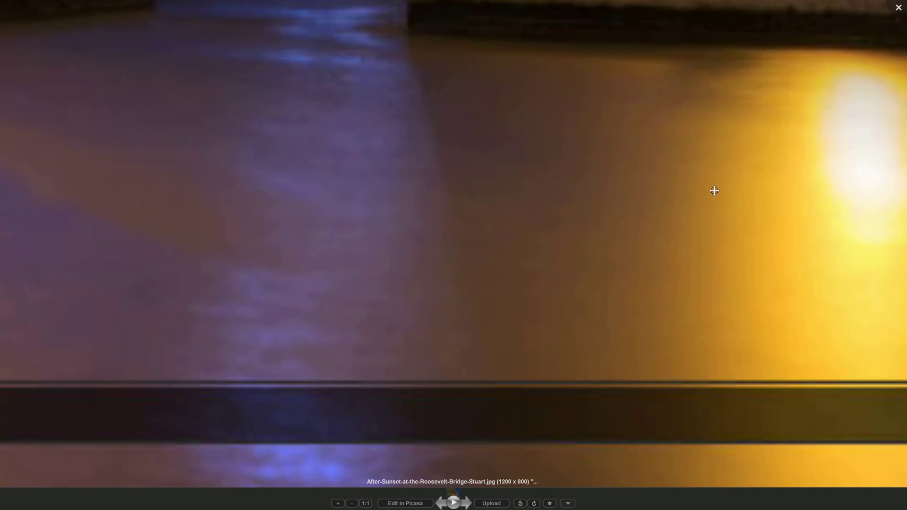
{"action": "scroll", "coordinate": [442, 275], "scroll_direction": "down", "scroll_amount": 5}
{"action": "key", "text": "Escape"}
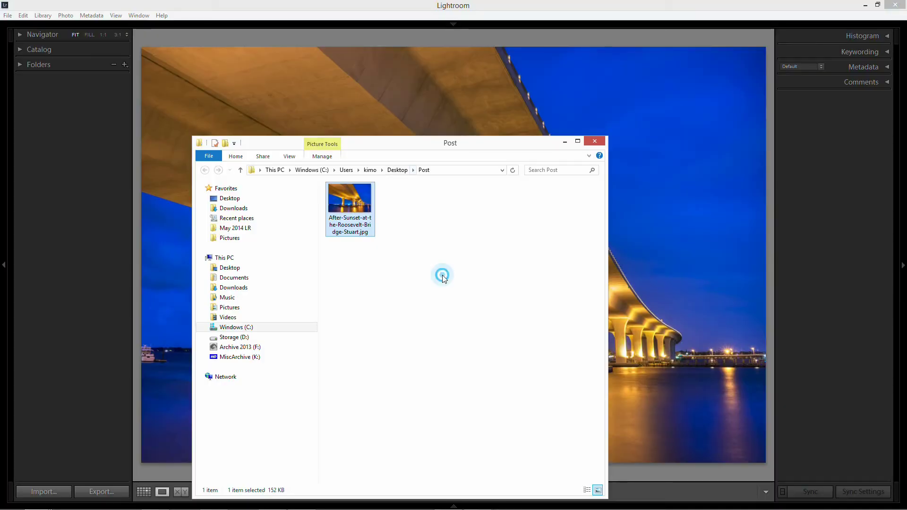
{"action": "left_click", "coordinate": [442, 275]}
{"action": "left_click", "coordinate": [364, 10]}
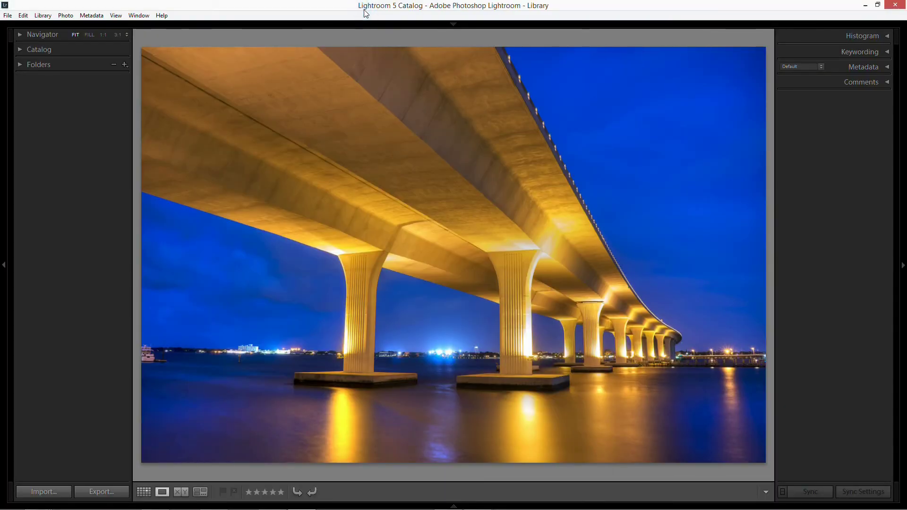
Step: Set the line watermark's vertical inset to 18 pixels and export the bridge photo again, overwriting the existing file
{"action": "left_click", "coordinate": [108, 497]}
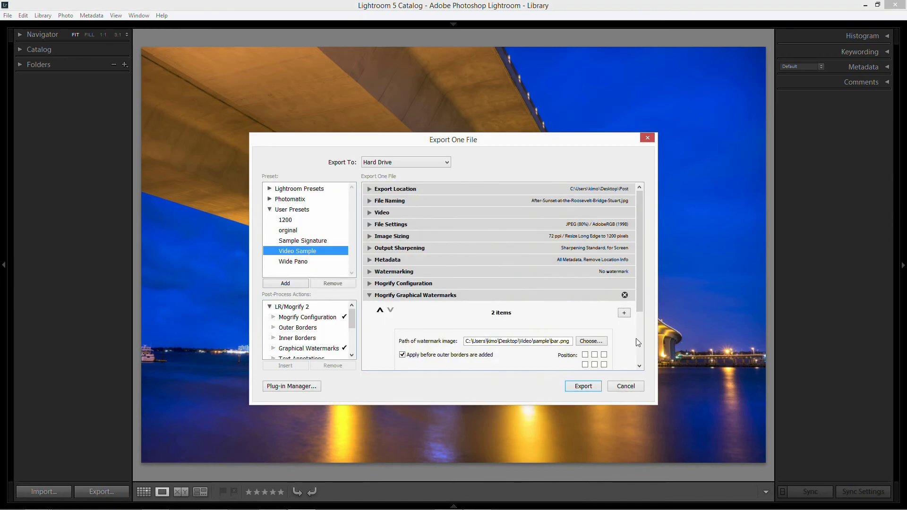
{"action": "left_click_drag", "start_coordinate": [642, 307], "coordinate": [642, 369]}
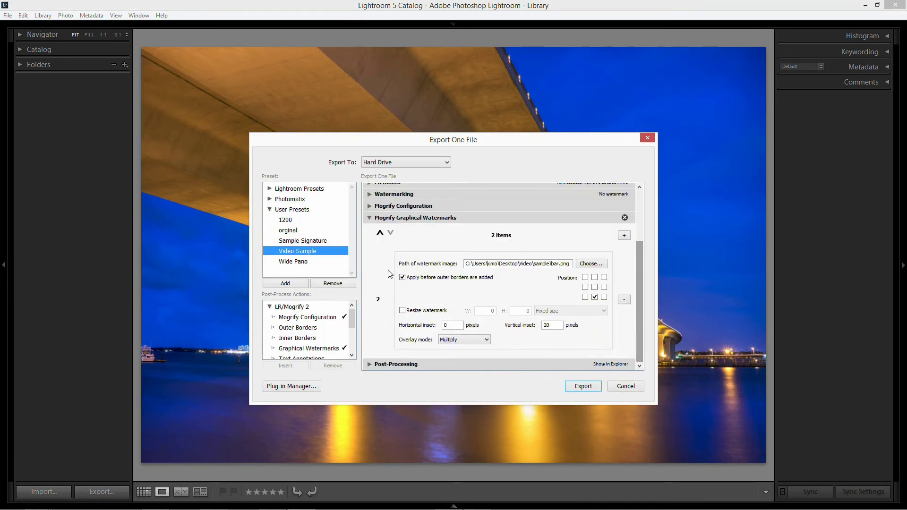
{"action": "left_click", "coordinate": [391, 232]}
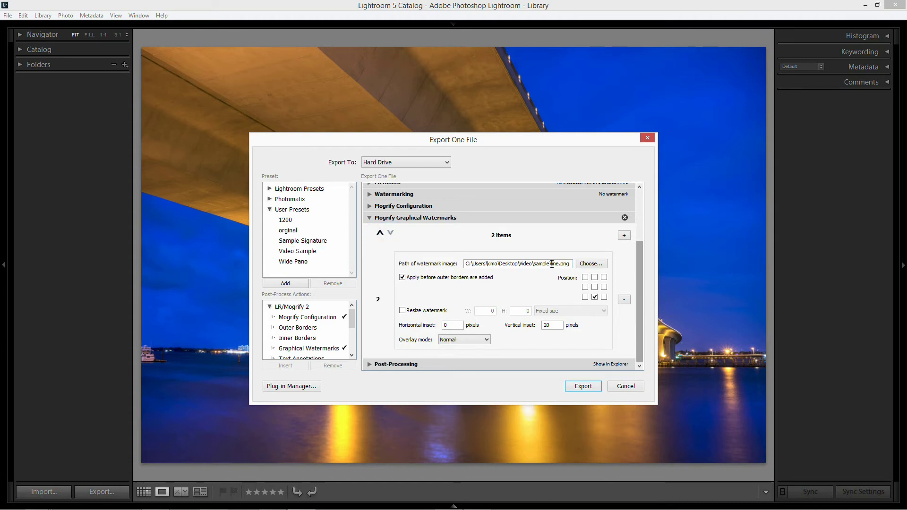
{"action": "double_click", "coordinate": [549, 325]}
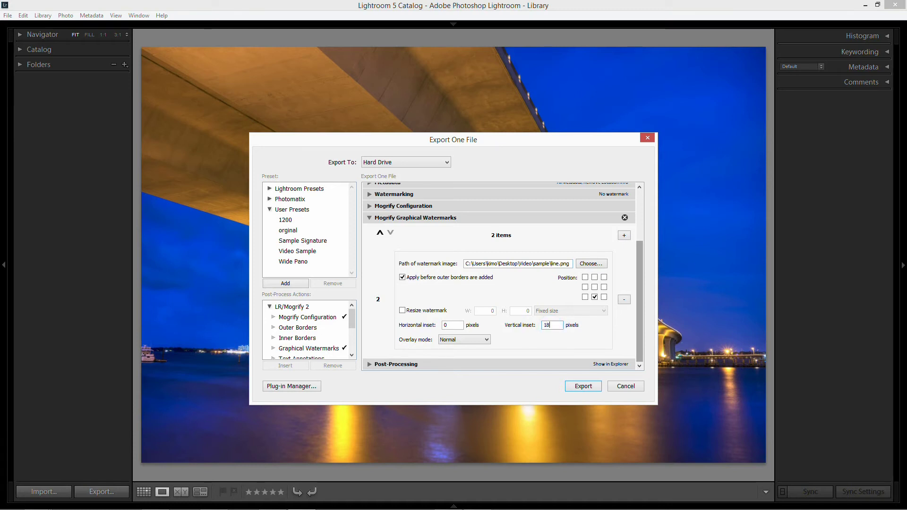
{"action": "left_click", "coordinate": [584, 387]}
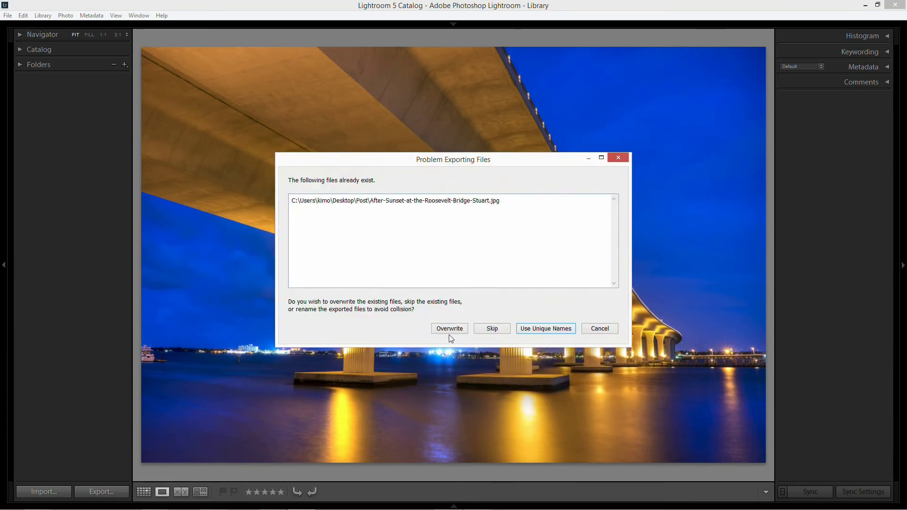
{"action": "left_click", "coordinate": [450, 330]}
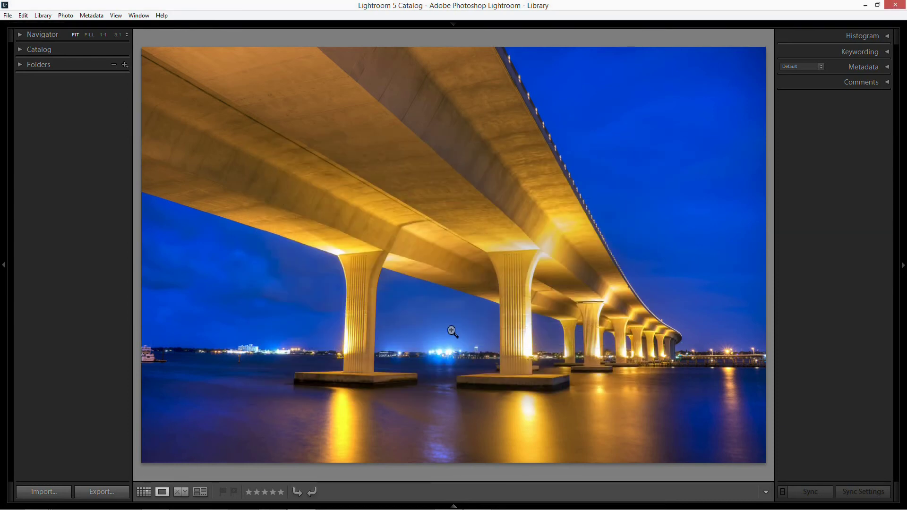
Step: Open the new export in the Post folder, examine the line's position against the bar up close, and return to Lightroom
{"action": "key", "text": "alt+Tab"}
{"action": "left_click", "coordinate": [405, 222]}
{"action": "double_click", "coordinate": [352, 217]}
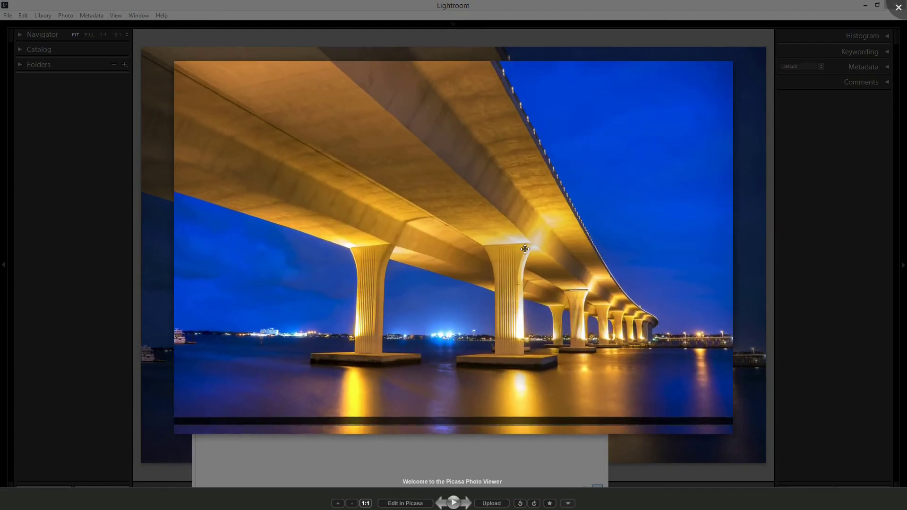
{"action": "scroll", "coordinate": [432, 428], "scroll_direction": "up", "scroll_amount": 5}
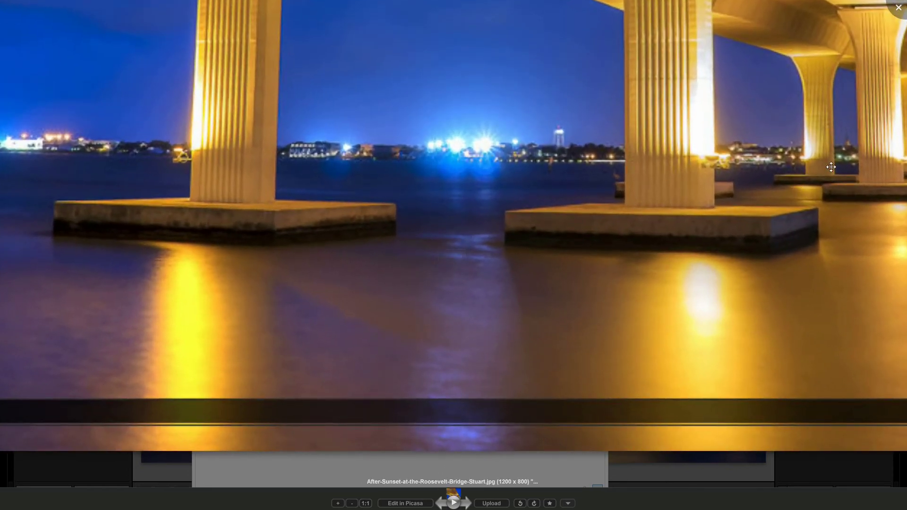
{"action": "left_click", "coordinate": [899, 7]}
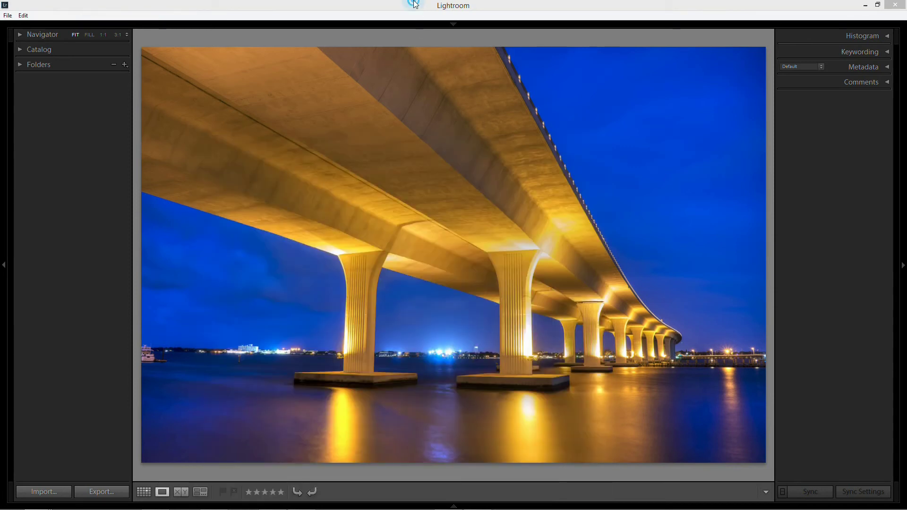
{"action": "left_click", "coordinate": [418, 5]}
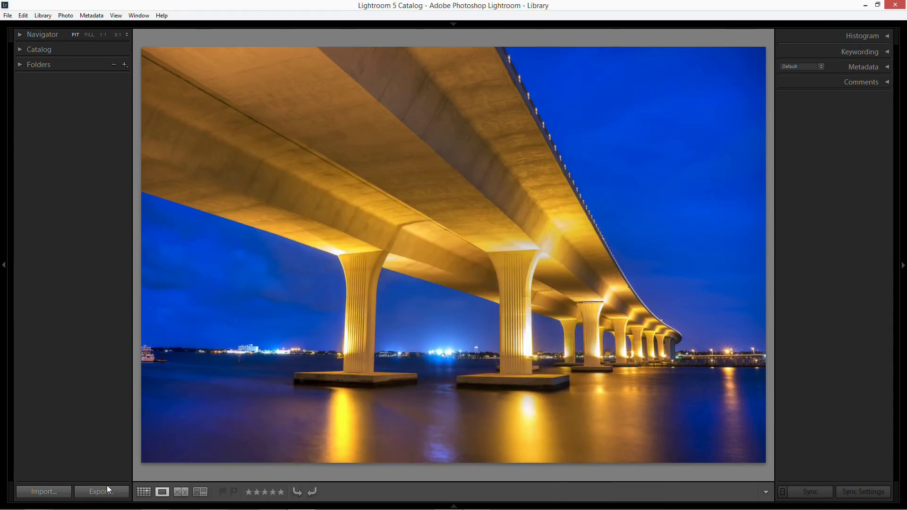
Step: Set the line watermark's vertical inset to 19 pixels and update the Video Sample preset with the current settings
{"action": "left_click", "coordinate": [107, 490]}
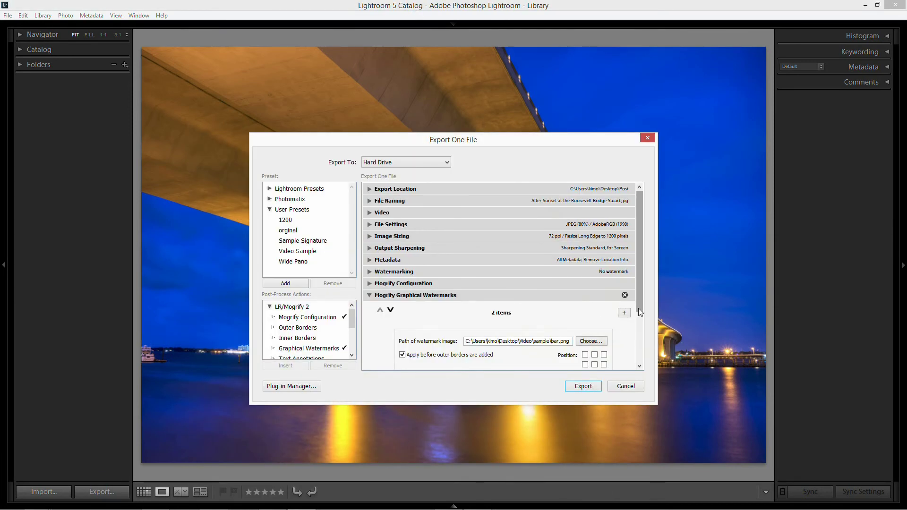
{"action": "left_click_drag", "start_coordinate": [639, 308], "coordinate": [639, 359]}
{"action": "left_click", "coordinate": [390, 232]}
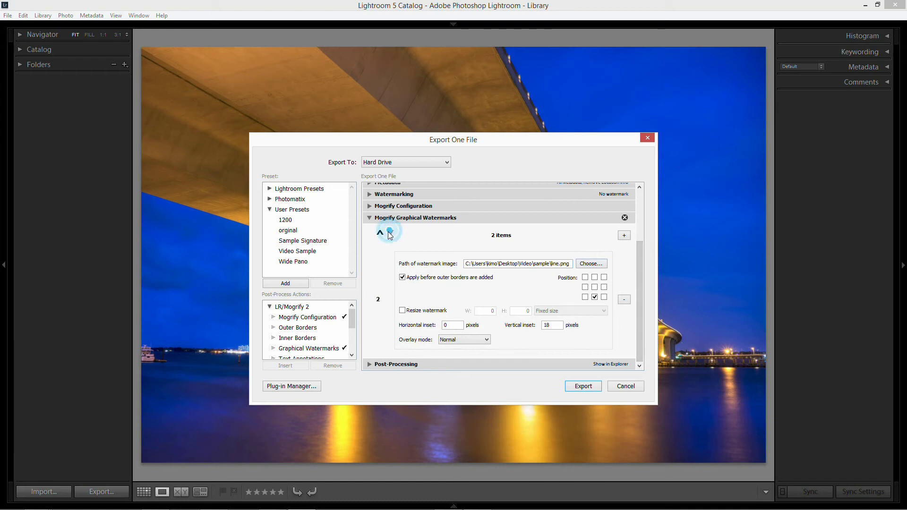
{"action": "double_click", "coordinate": [548, 325]}
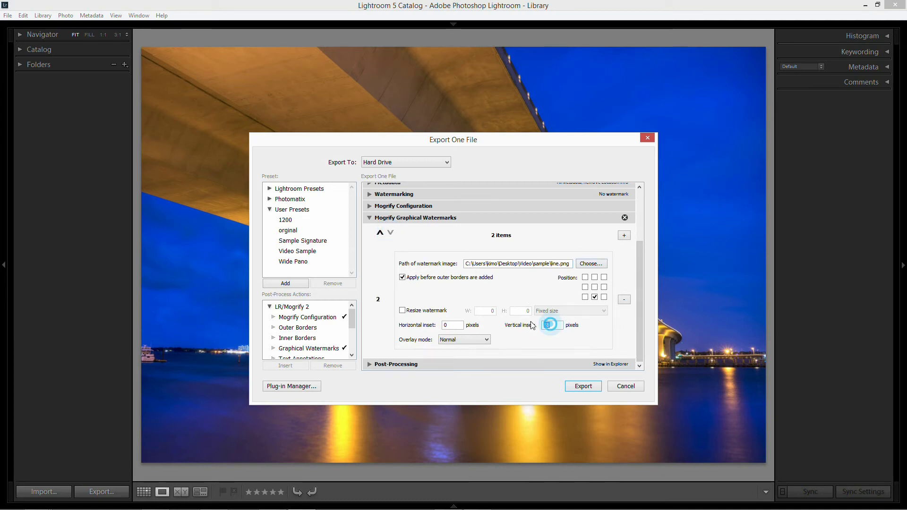
{"action": "type", "text": "19"}
{"action": "right_click", "coordinate": [303, 256]}
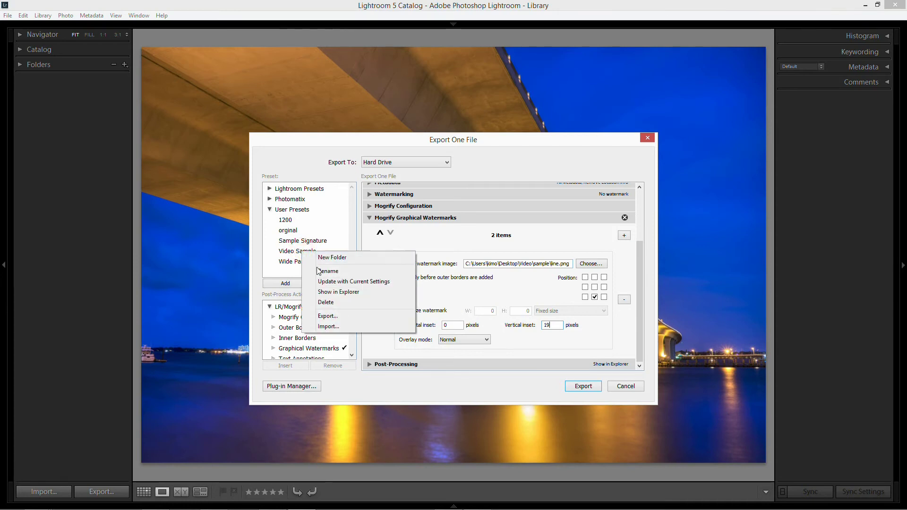
{"action": "left_click", "coordinate": [326, 282]}
Step: Export the bridge photo over the existing file and examine the line against the bar up close in the new export
{"action": "left_click", "coordinate": [584, 386]}
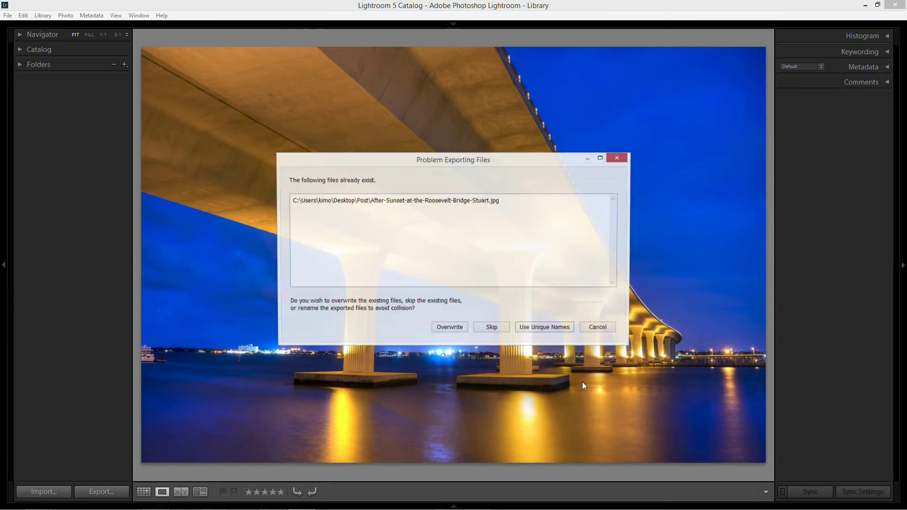
{"action": "left_click", "coordinate": [449, 326]}
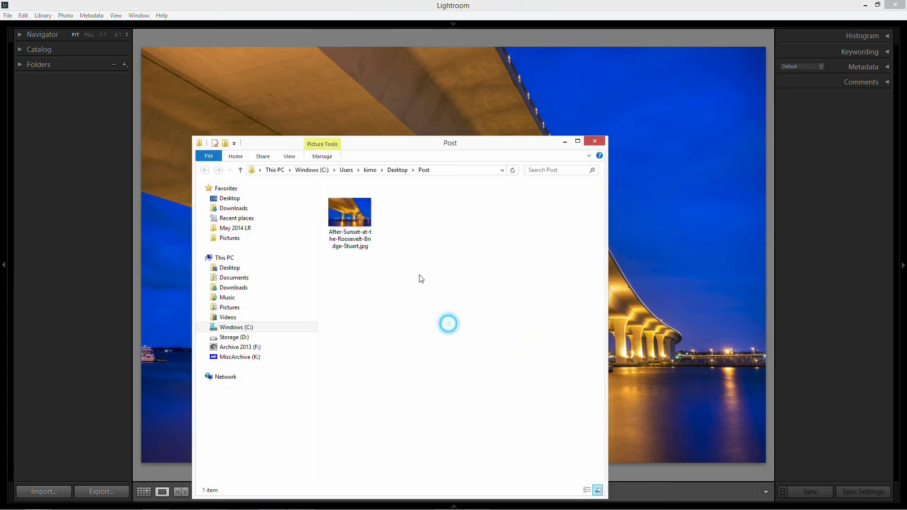
{"action": "double_click", "coordinate": [349, 213]}
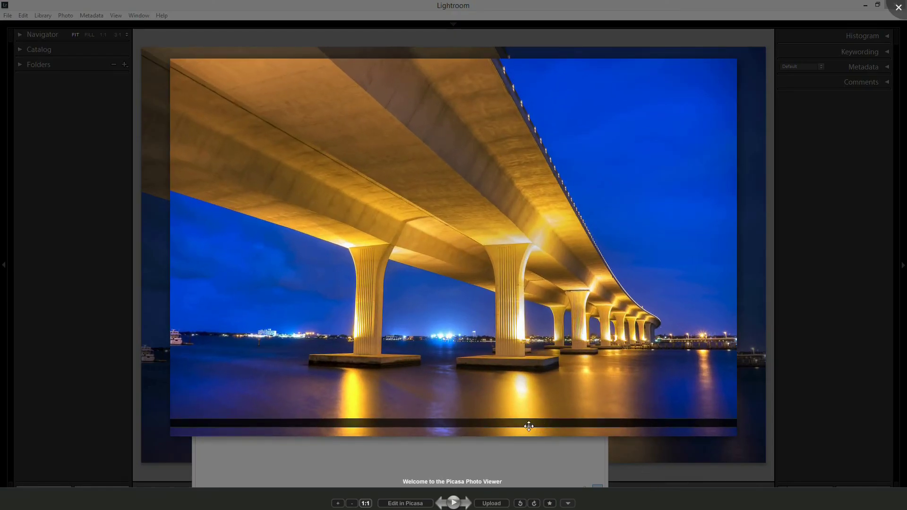
{"action": "scroll", "coordinate": [526, 423], "scroll_direction": "up", "scroll_amount": 5}
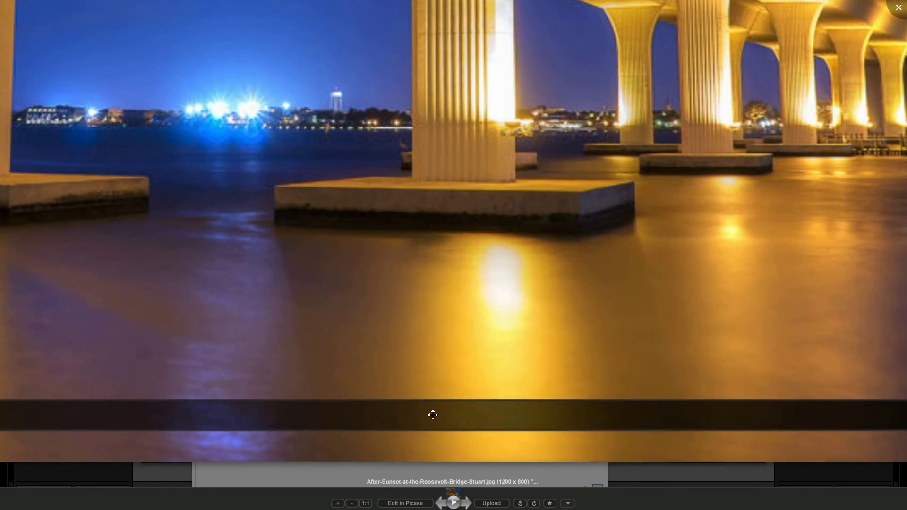
{"action": "left_click", "coordinate": [898, 7]}
{"action": "left_click", "coordinate": [551, 5]}
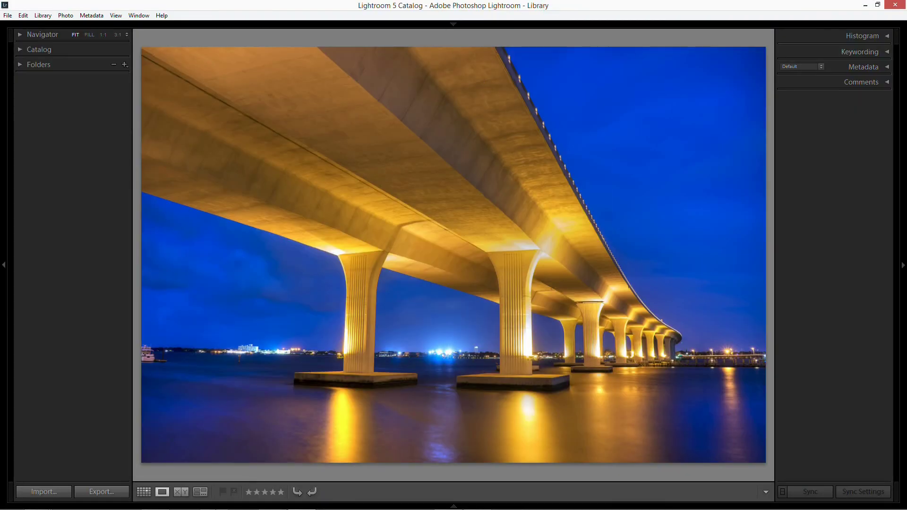
Step: Add a third graphical watermark using signature.png from the sample folder and anchor it to the image's bottom-left corner
{"action": "left_click", "coordinate": [99, 492]}
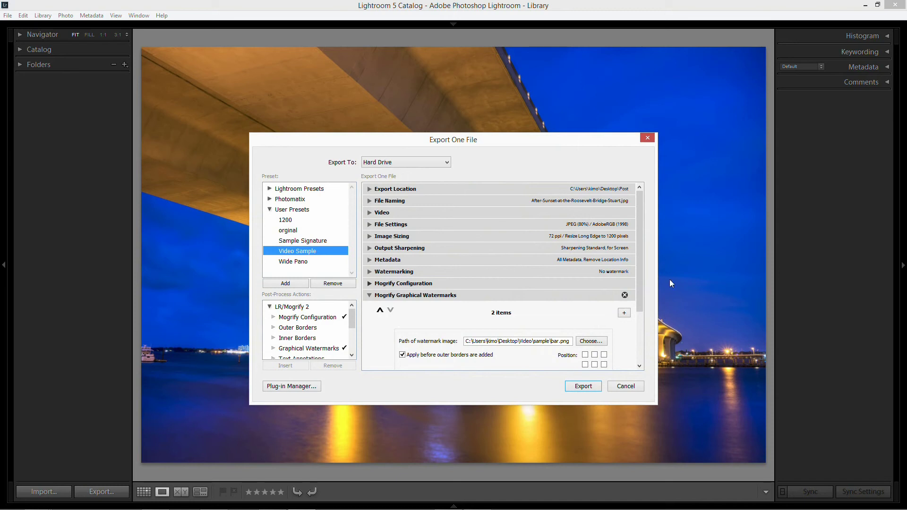
{"action": "left_click_drag", "start_coordinate": [640, 298], "coordinate": [641, 350]}
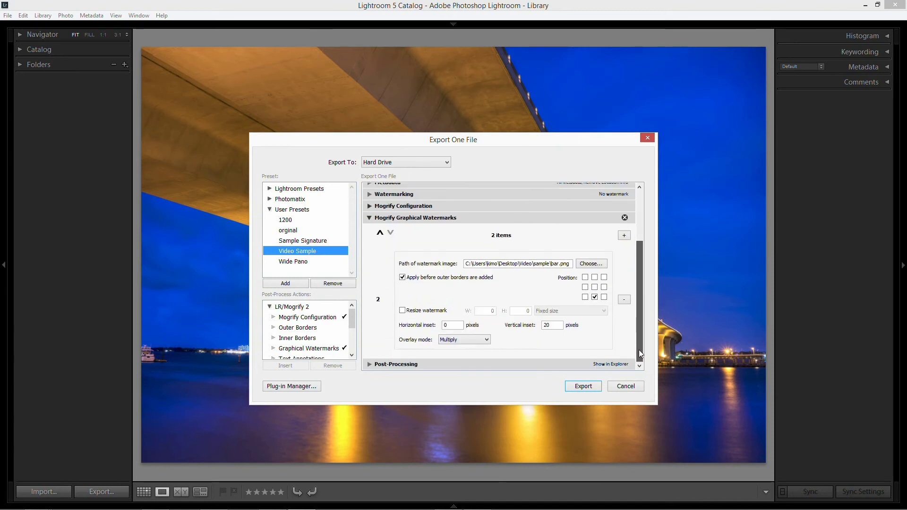
{"action": "left_click", "coordinate": [624, 236]}
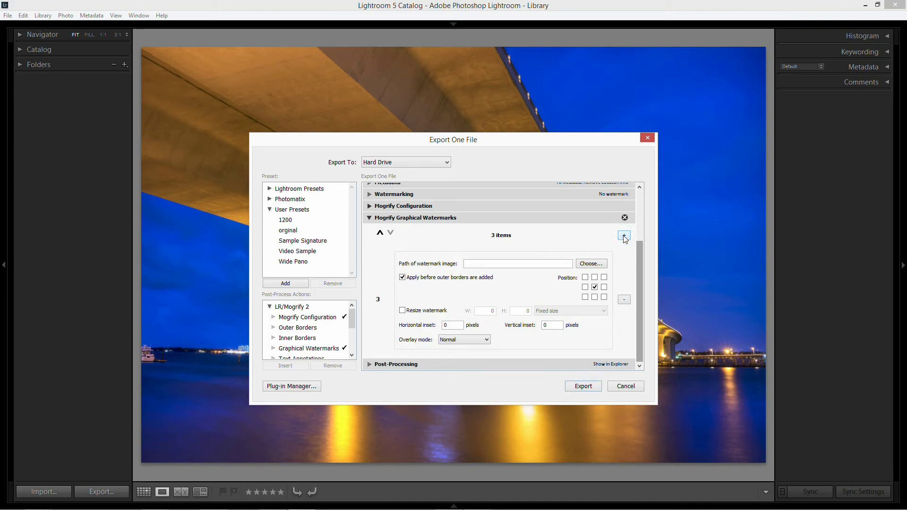
{"action": "left_click", "coordinate": [591, 265]}
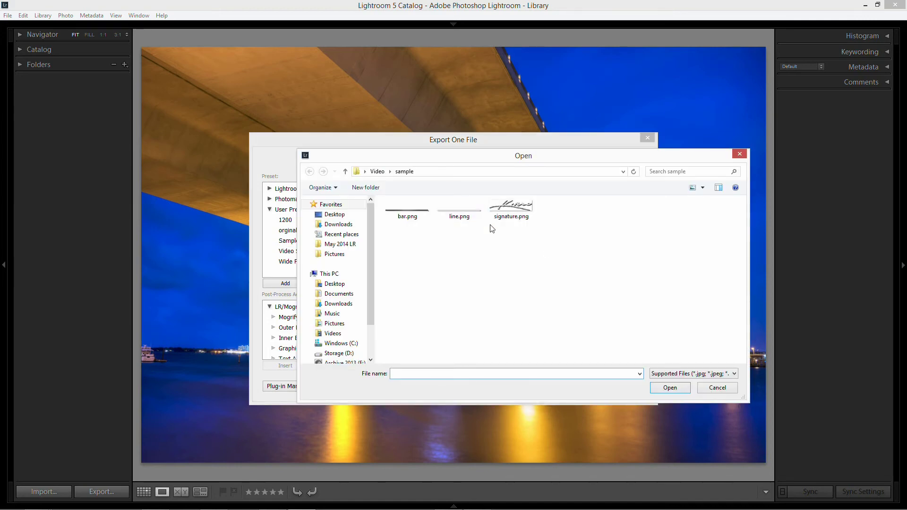
{"action": "left_click", "coordinate": [507, 206]}
{"action": "double_click", "coordinate": [507, 207]}
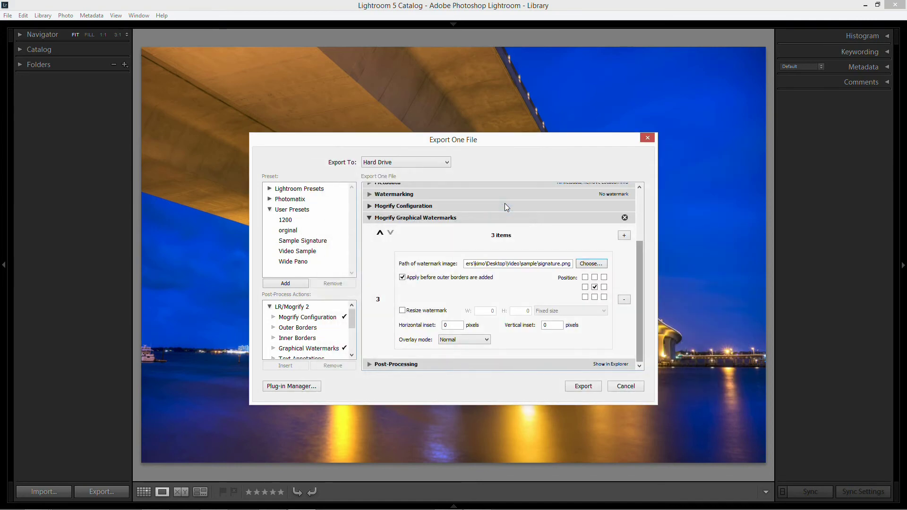
{"action": "left_click", "coordinate": [595, 287]}
{"action": "left_click", "coordinate": [585, 297]}
Step: Export the bridge photo over the existing file and check the signature's placement in the result
{"action": "left_click", "coordinate": [580, 389]}
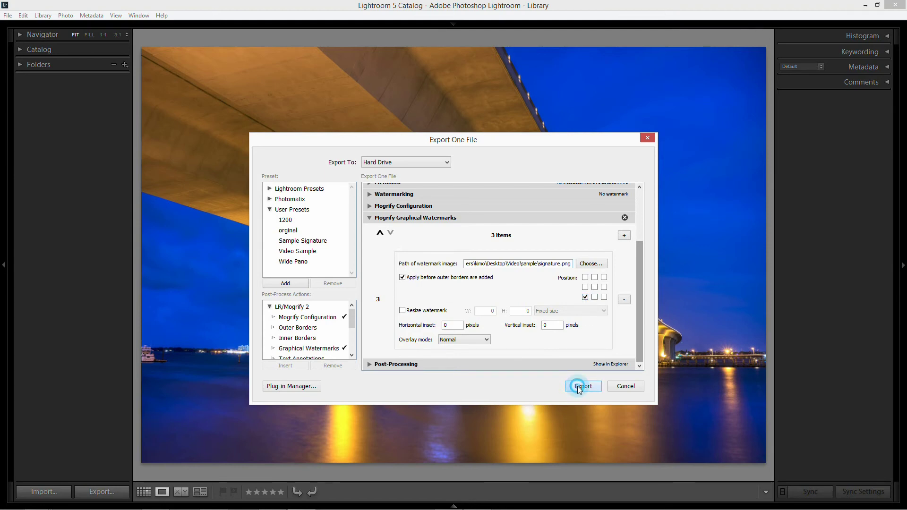
{"action": "left_click", "coordinate": [447, 328]}
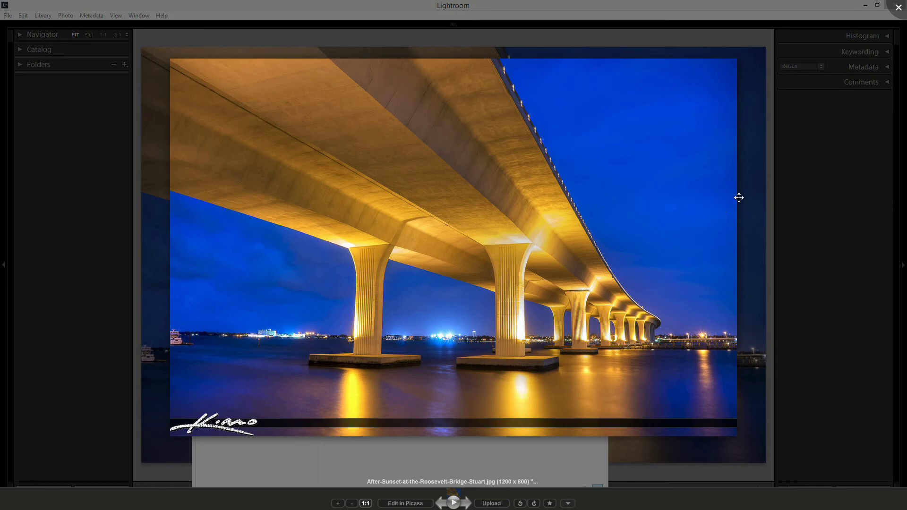
{"action": "left_click", "coordinate": [899, 7]}
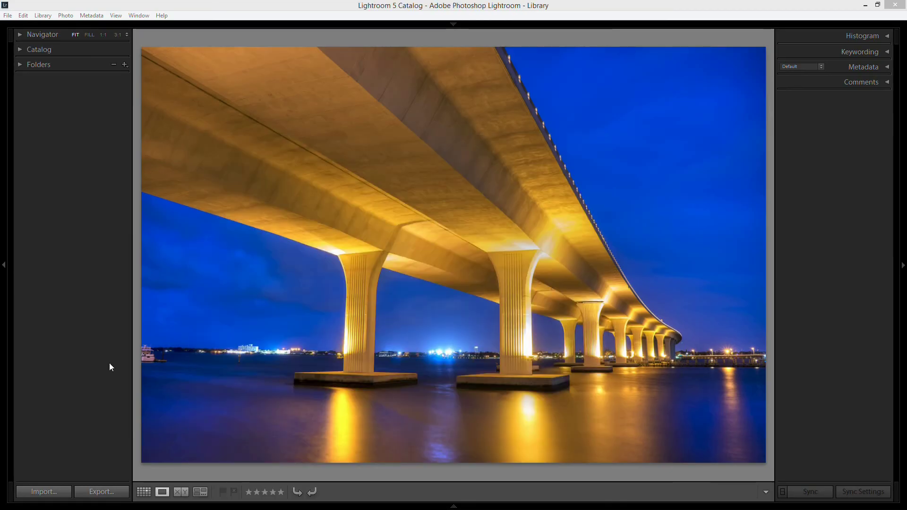
Step: Add the LR/Mogrify 2 Text Annotations action to the export and collapse the graphical watermark settings
{"action": "left_click", "coordinate": [102, 492]}
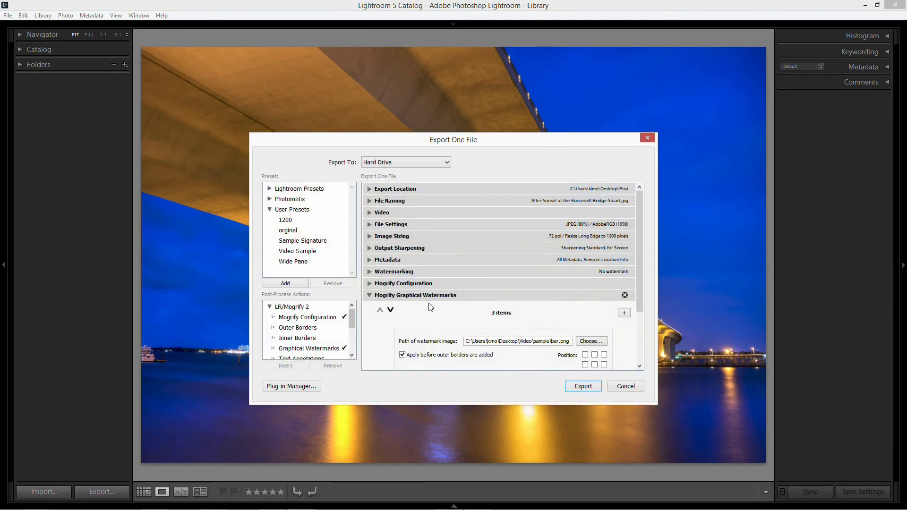
{"action": "left_click_drag", "start_coordinate": [353, 318], "coordinate": [353, 328]}
{"action": "left_click", "coordinate": [309, 334]}
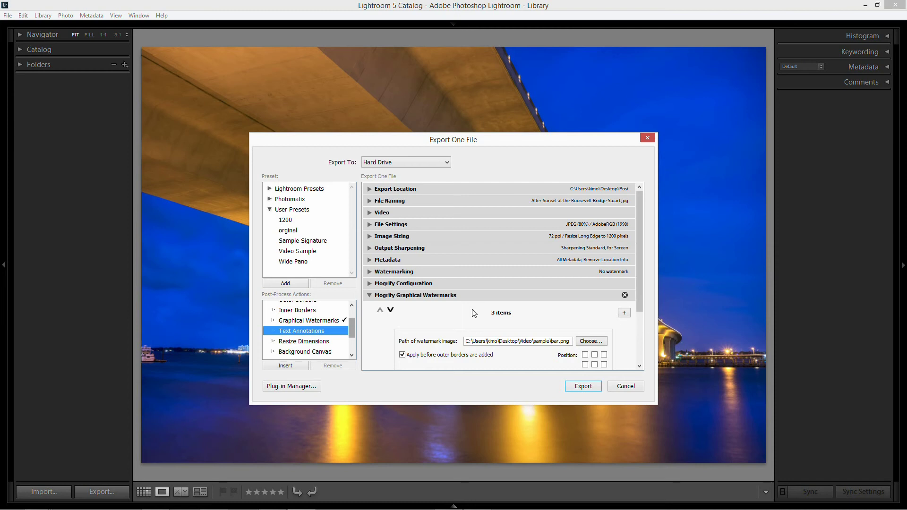
{"action": "left_click", "coordinate": [371, 297]}
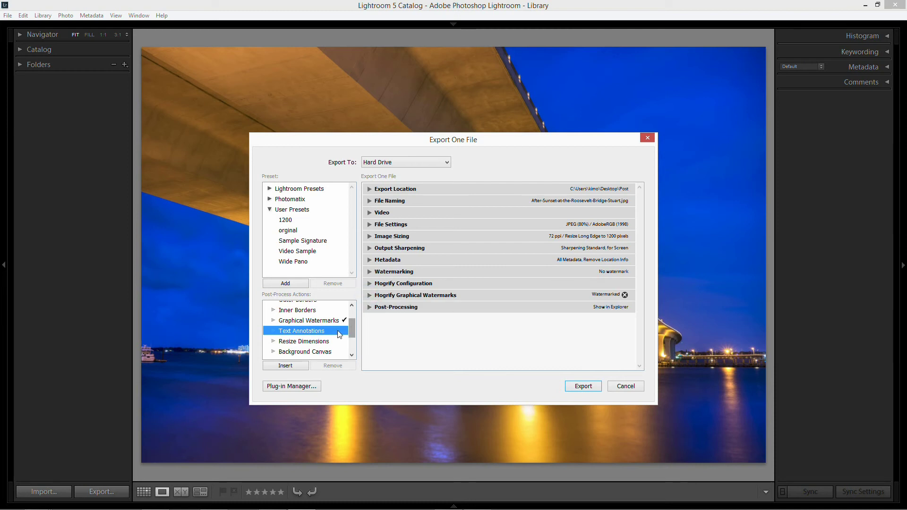
{"action": "double_click", "coordinate": [303, 333]}
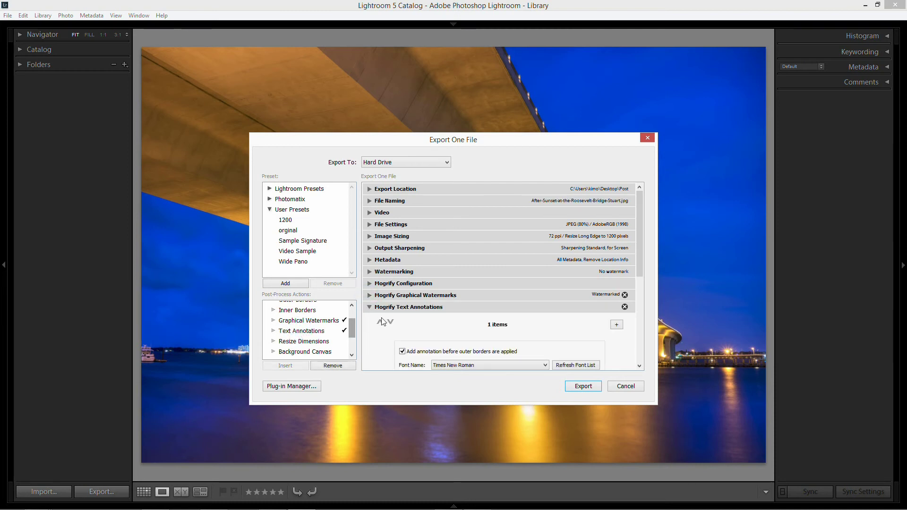
Step: Remove the default Times New Roman text annotation and update the Video Sample preset with the current settings
{"action": "mouse_move", "coordinate": [637, 276]}
{"action": "left_mouse_down"}
{"action": "mouse_move", "coordinate": [639, 294]}
{"action": "mouse_move", "coordinate": [643, 274]}
{"action": "mouse_move", "coordinate": [641, 285]}
{"action": "left_mouse_up"}
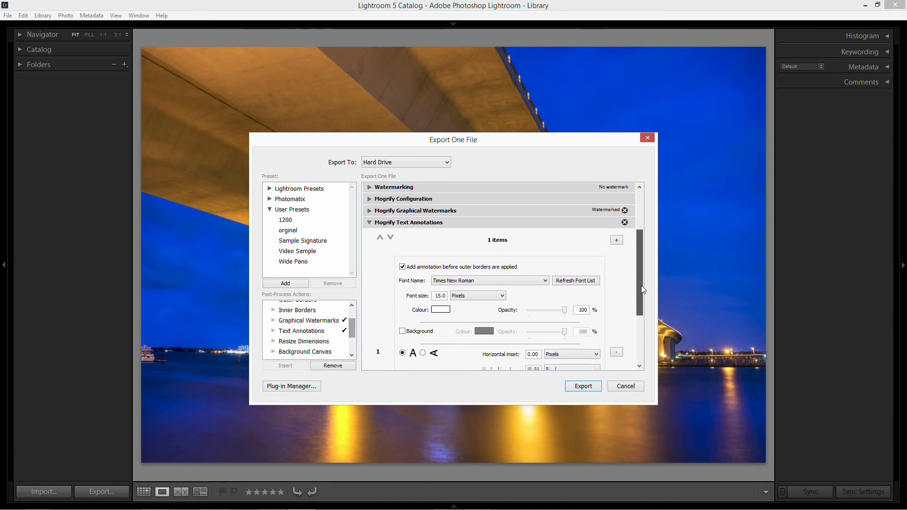
{"action": "left_click", "coordinate": [641, 322]}
{"action": "left_click", "coordinate": [617, 318]}
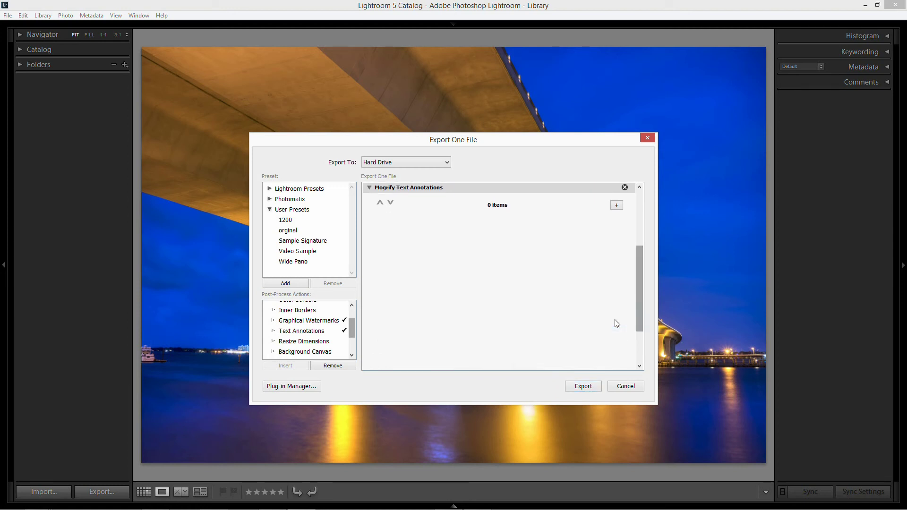
{"action": "left_click_drag", "start_coordinate": [640, 279], "coordinate": [639, 256]}
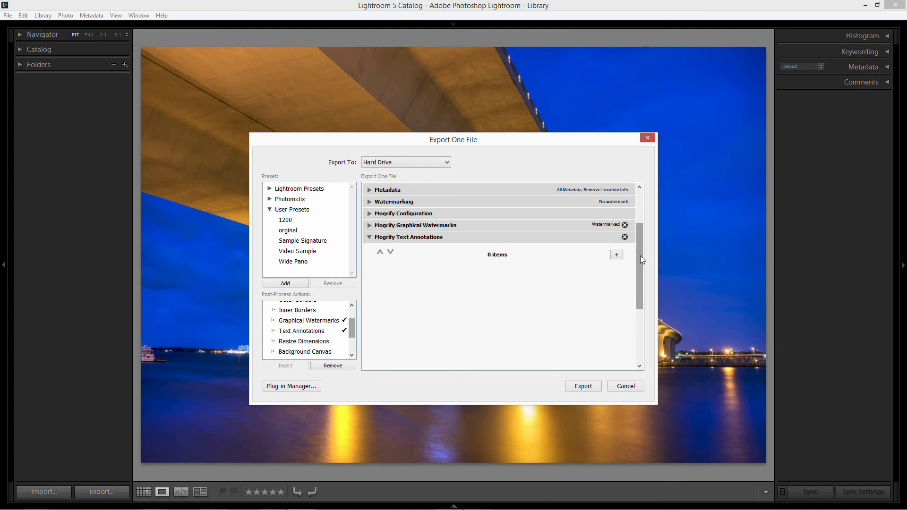
{"action": "right_click", "coordinate": [301, 255]}
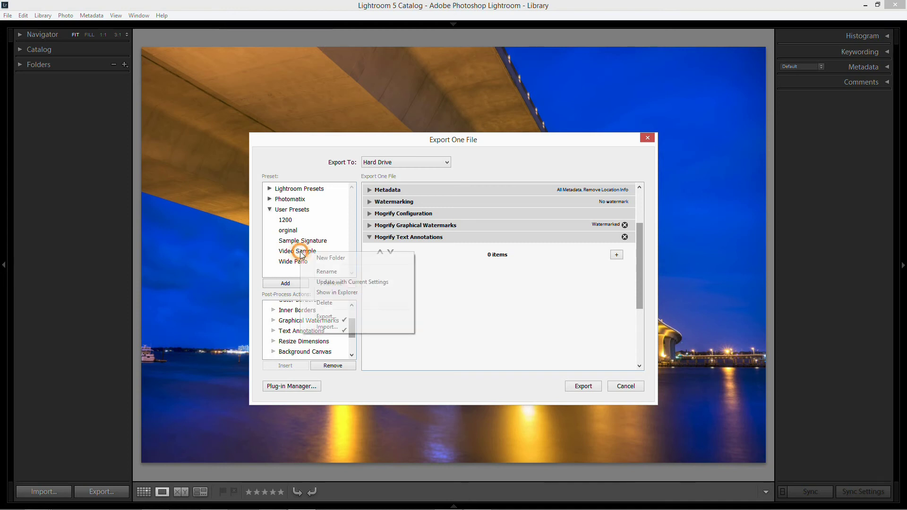
{"action": "left_click", "coordinate": [323, 283]}
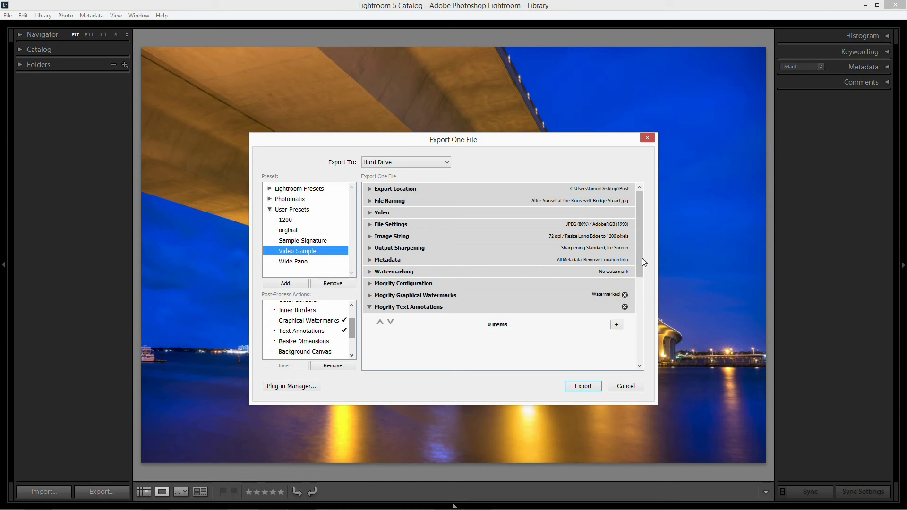
Step: Add a new text annotation reading "COPYRIGHT", the photographer's full name and "| CAPTAINKIMO.COM"
{"action": "left_click_drag", "start_coordinate": [642, 258], "coordinate": [639, 304]}
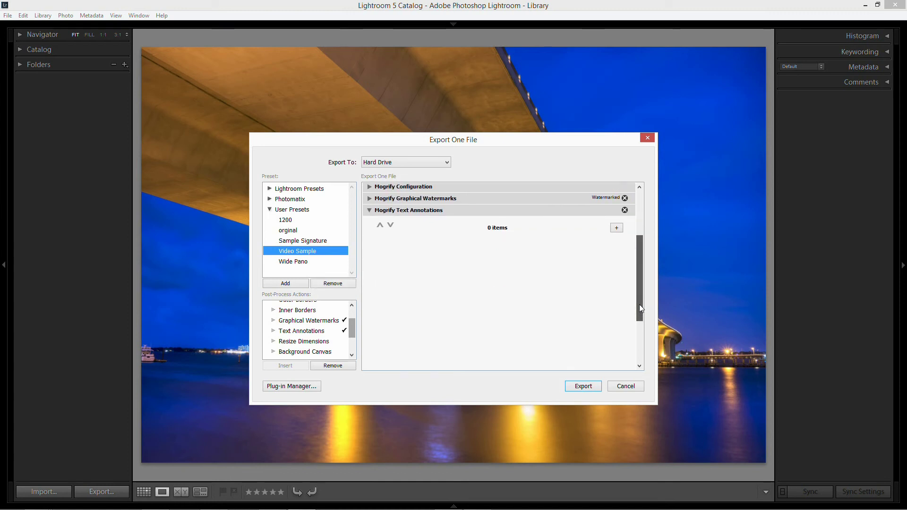
{"action": "left_click", "coordinate": [616, 229]}
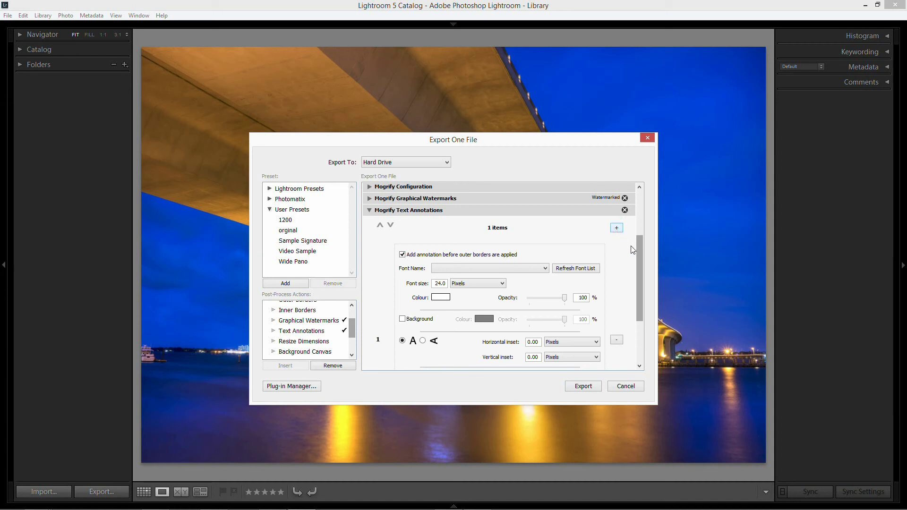
{"action": "left_click_drag", "start_coordinate": [641, 251], "coordinate": [640, 270]}
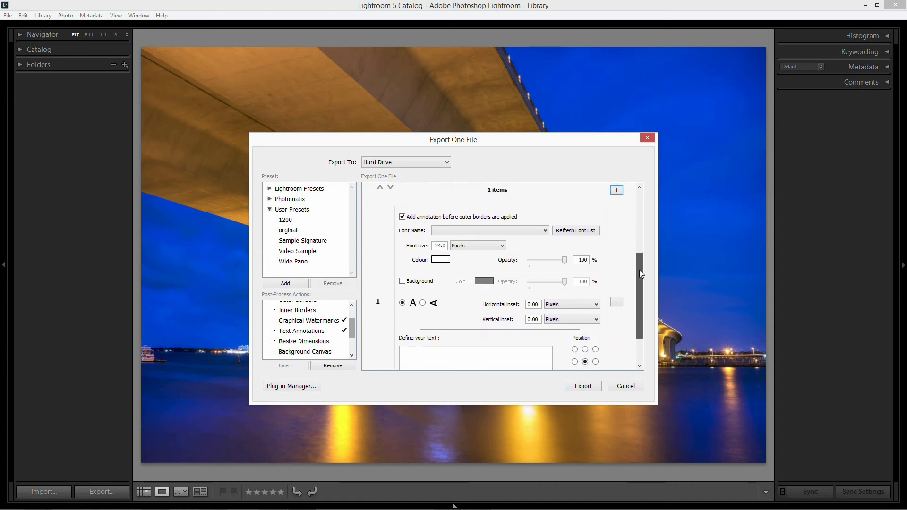
{"action": "left_click", "coordinate": [442, 355]}
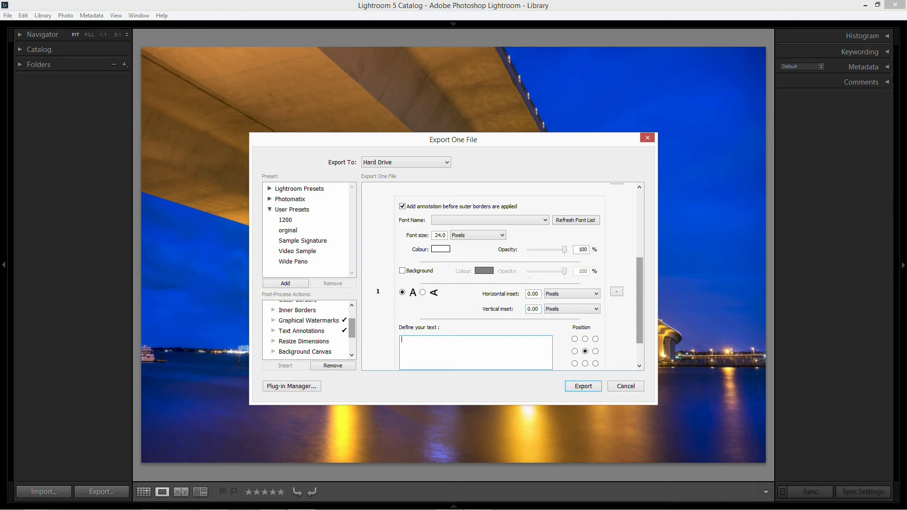
{"action": "type", "text": "KIM SENG"}
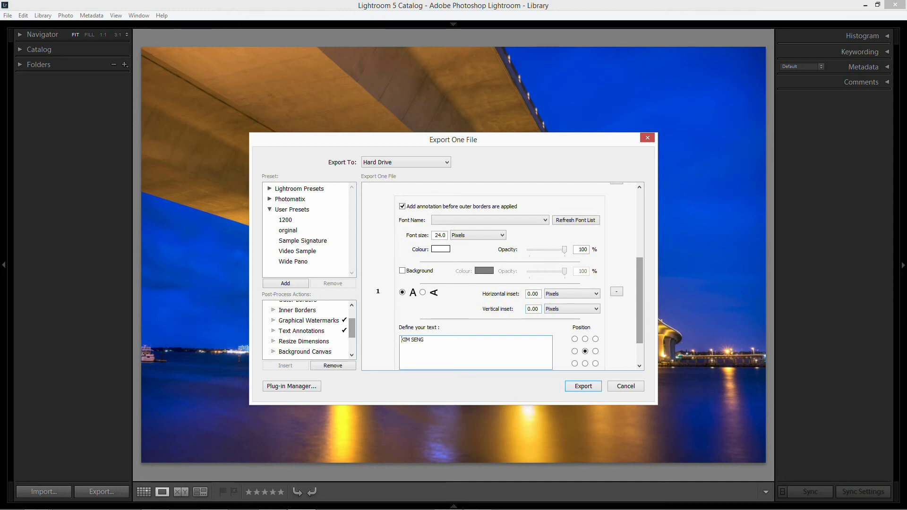
{"action": "type", "text": "C"}
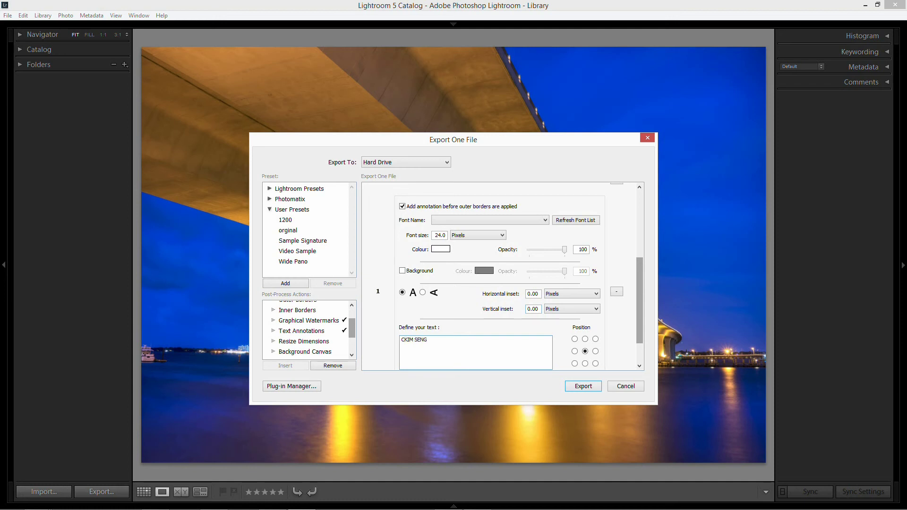
{"action": "type", "text": "OPYRIGHT"}
{"action": "left_click", "coordinate": [499, 345]}
{"action": "scroll", "coordinate": [637, 334], "scroll_direction": "down", "scroll_amount": 1}
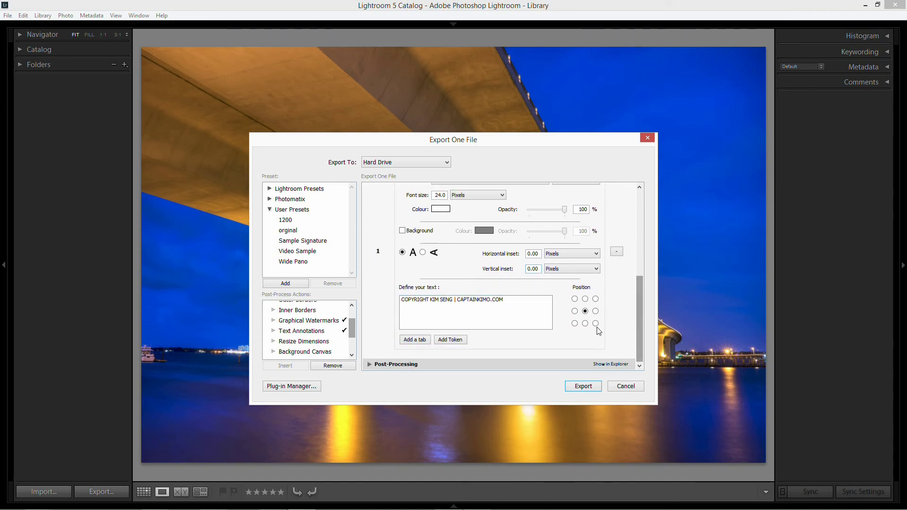
Step: Anchor the copyright annotation to the image's bottom-right corner and export the bridge photo over the existing file
{"action": "left_click", "coordinate": [595, 323]}
{"action": "left_click", "coordinate": [581, 387]}
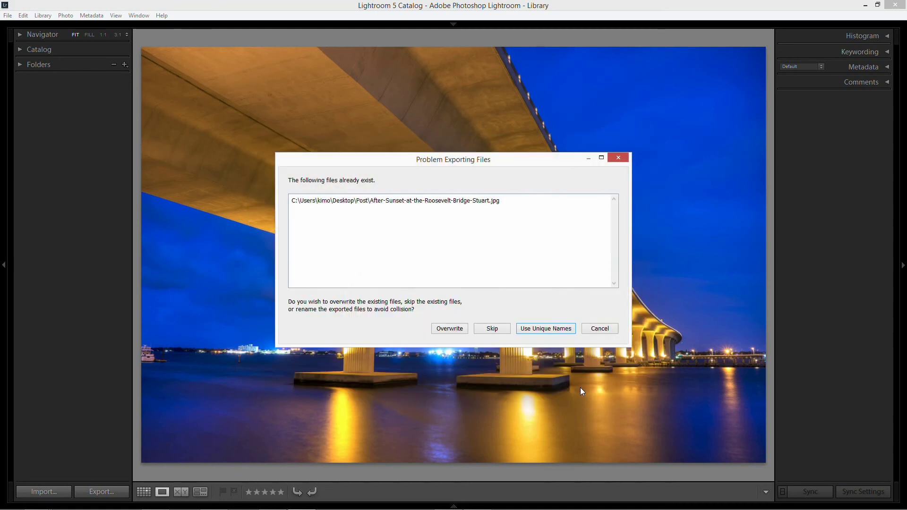
{"action": "left_click", "coordinate": [449, 328]}
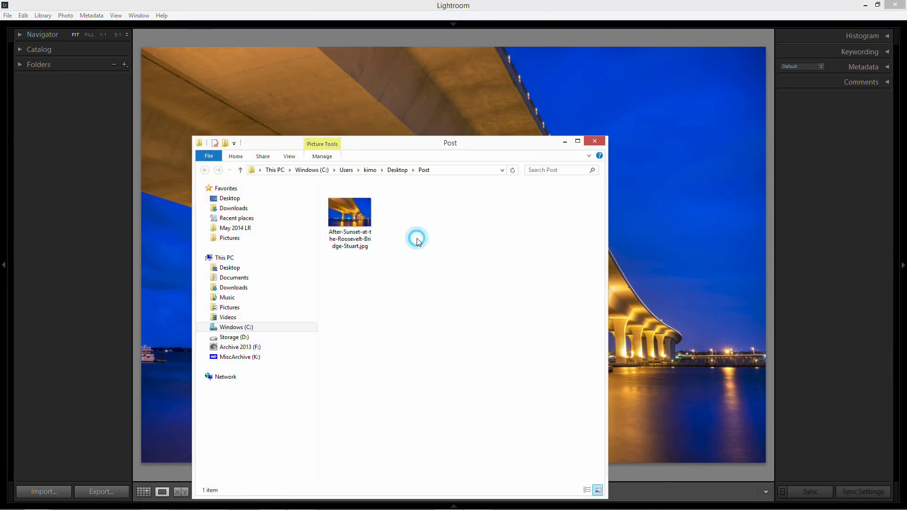
Step: Open the exported bridge photo to check the copyright text's size and placement, and return to Lightroom
{"action": "double_click", "coordinate": [364, 224]}
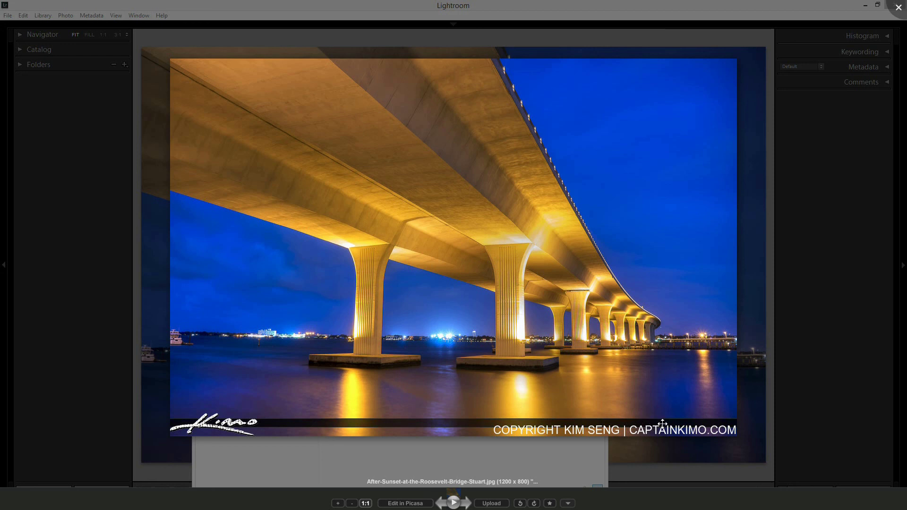
{"action": "left_click", "coordinate": [898, 9]}
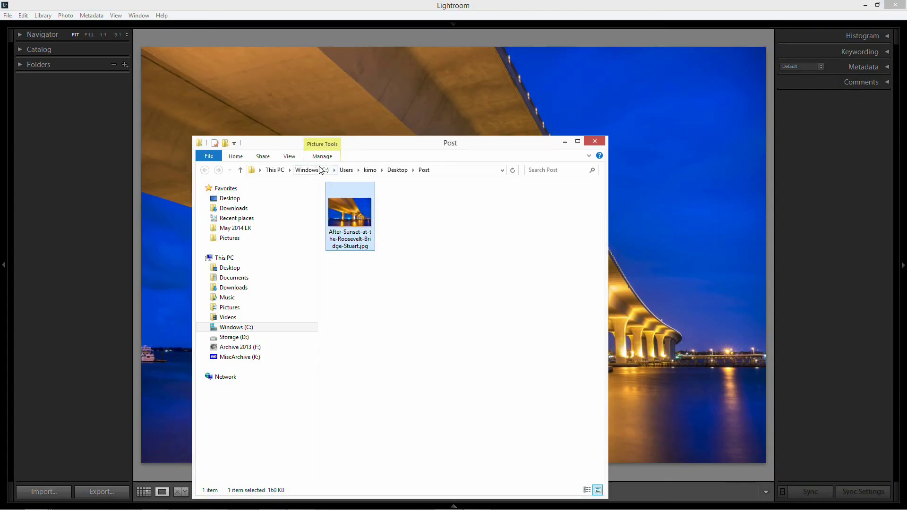
{"action": "left_click", "coordinate": [372, 78]}
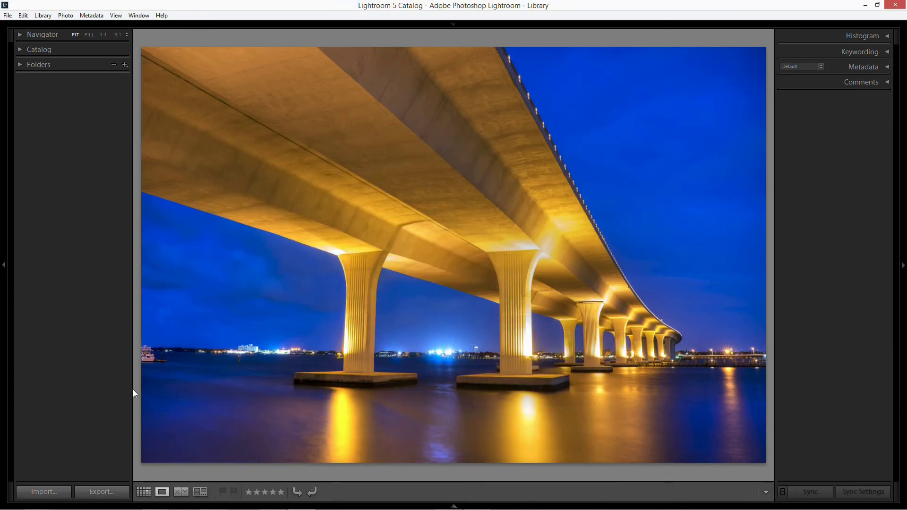
Step: Reopen the photo's export settings and update the Video Sample preset with the current settings
{"action": "left_click", "coordinate": [100, 492]}
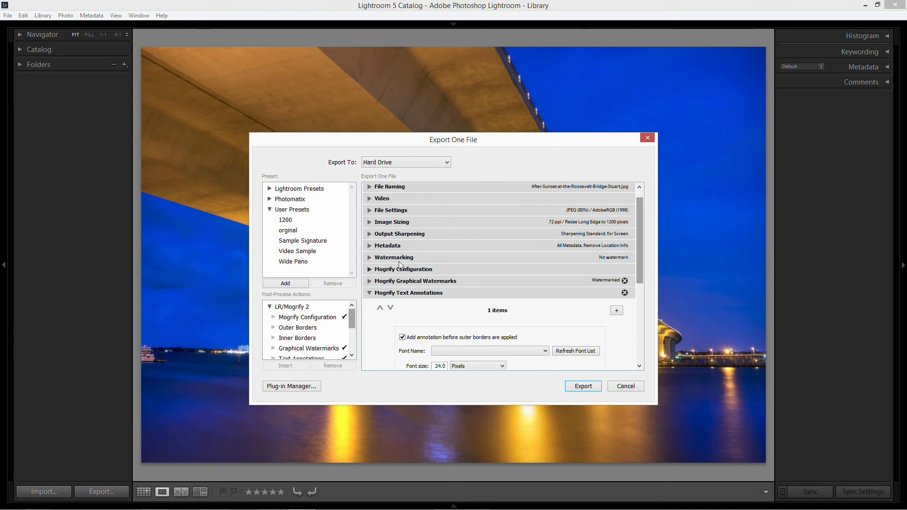
{"action": "right_click", "coordinate": [303, 251]}
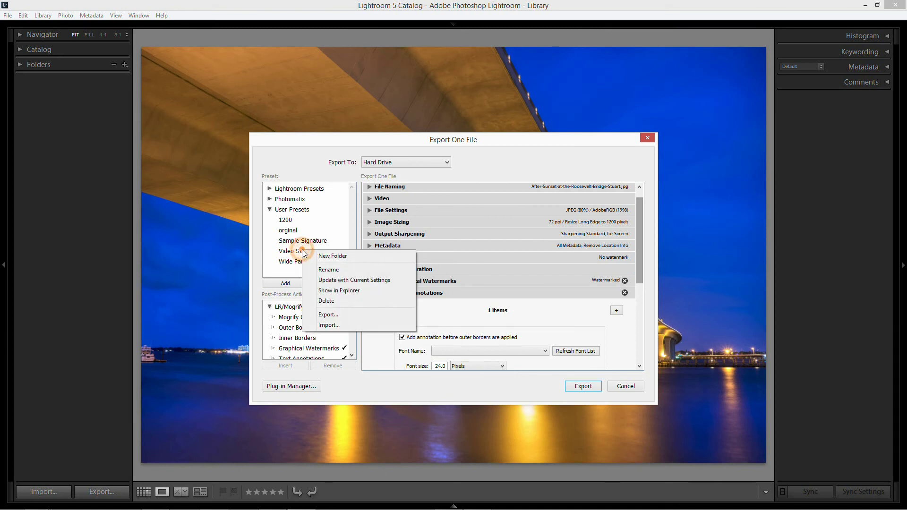
{"action": "left_click", "coordinate": [326, 280]}
Step: Set the copyright annotation's font size to 15 pixels and its font to Times New Roman
{"action": "left_click_drag", "start_coordinate": [637, 259], "coordinate": [634, 342]}
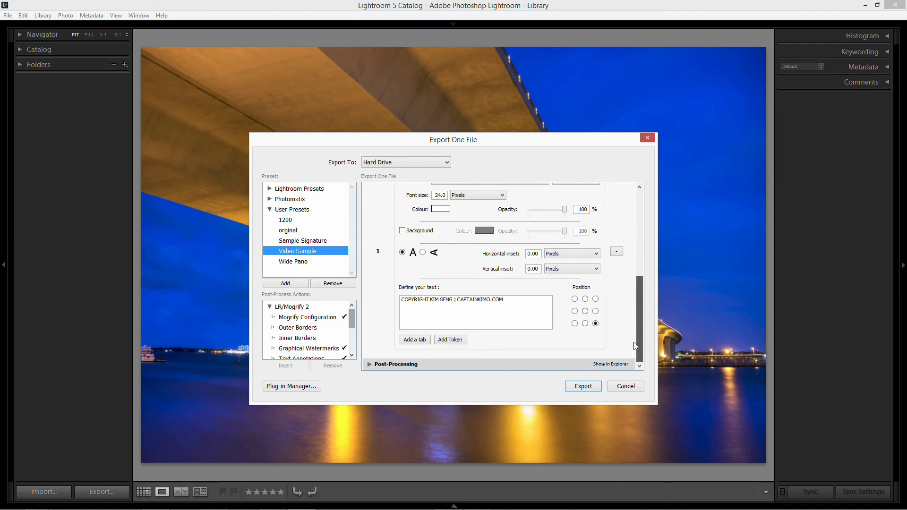
{"action": "left_click_drag", "start_coordinate": [434, 208], "coordinate": [466, 211]}
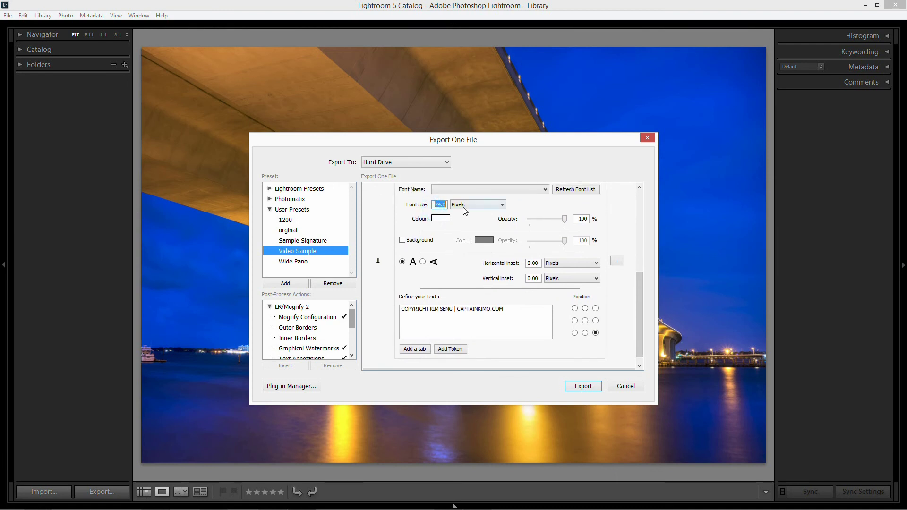
{"action": "type", "text": "15"}
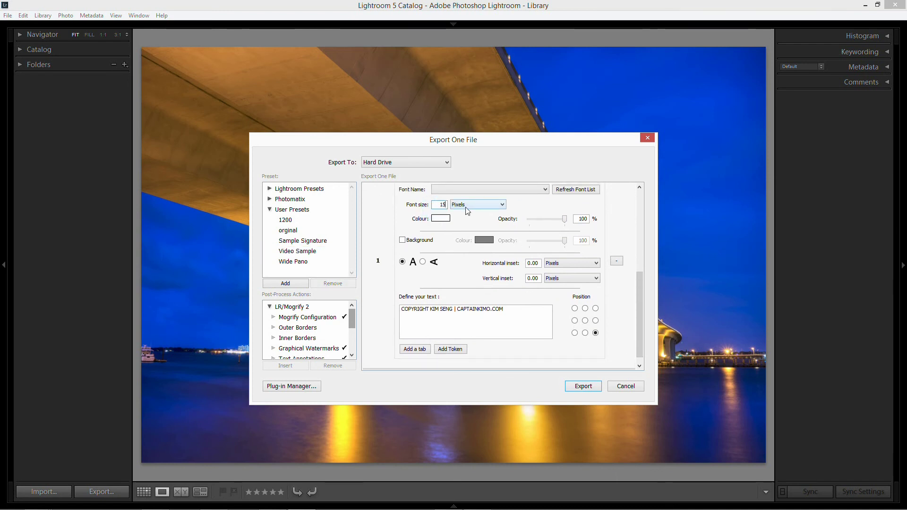
{"action": "left_click_drag", "start_coordinate": [638, 304], "coordinate": [638, 291]}
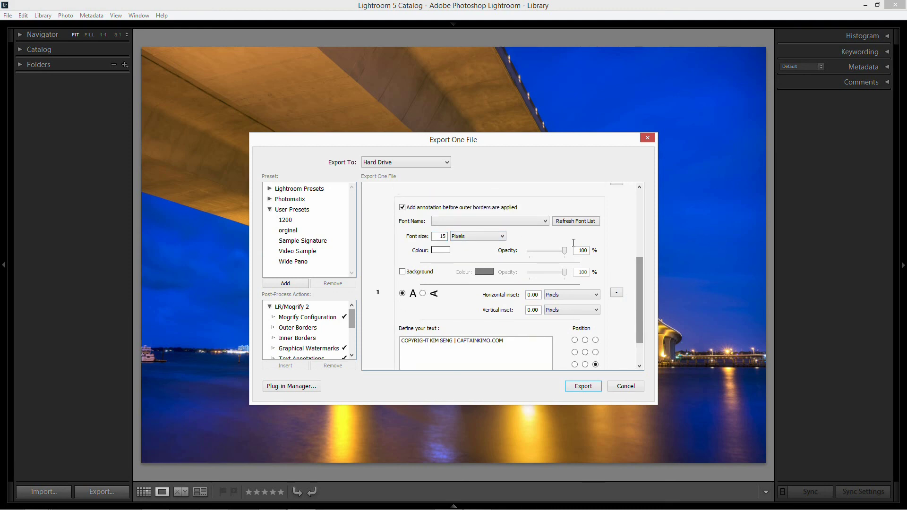
{"action": "left_click", "coordinate": [497, 220]}
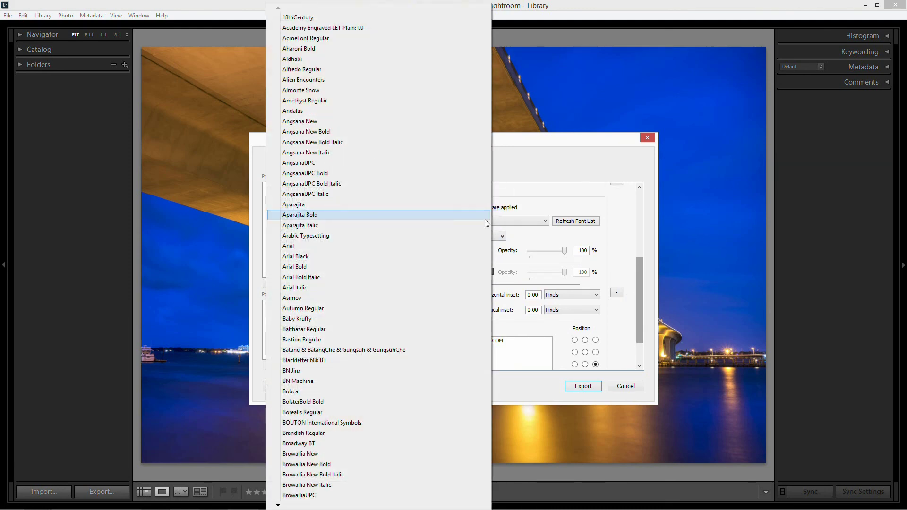
{"action": "key", "text": "t"}
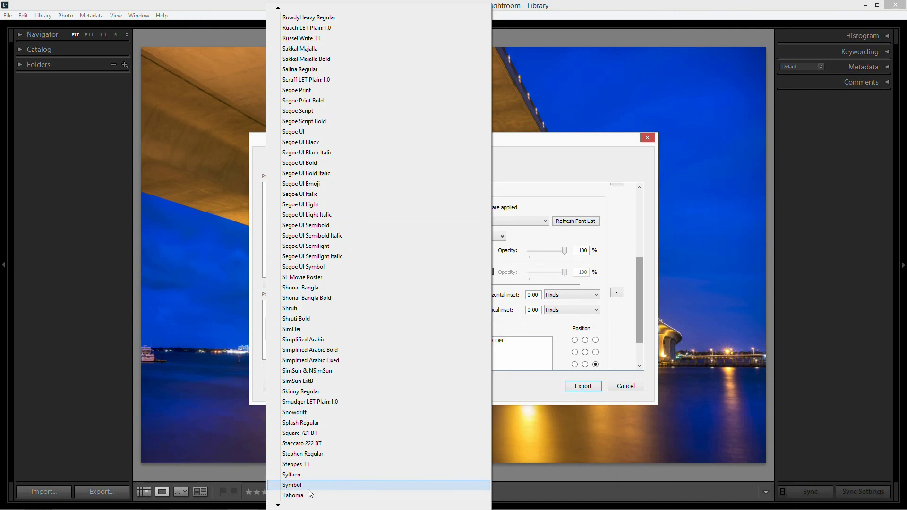
{"action": "mouse_move", "coordinate": [277, 506]}
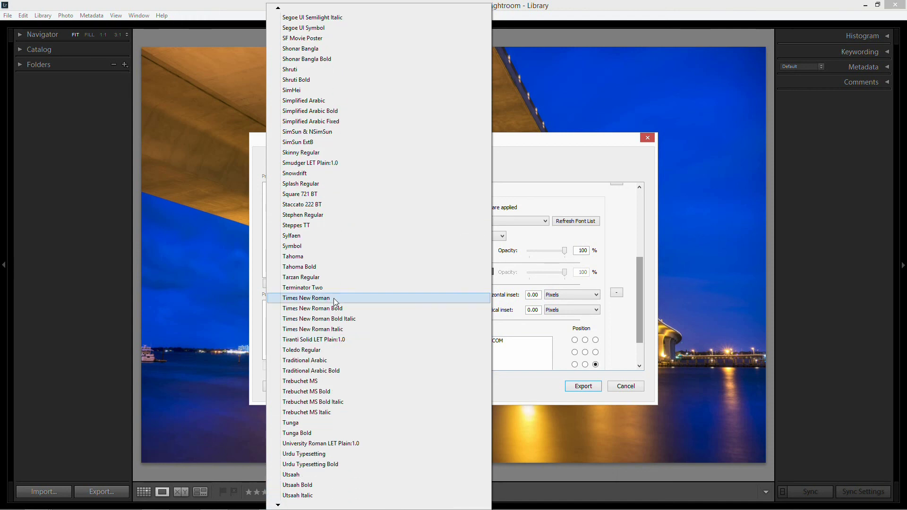
{"action": "left_click", "coordinate": [307, 297]}
{"action": "left_click", "coordinate": [626, 246]}
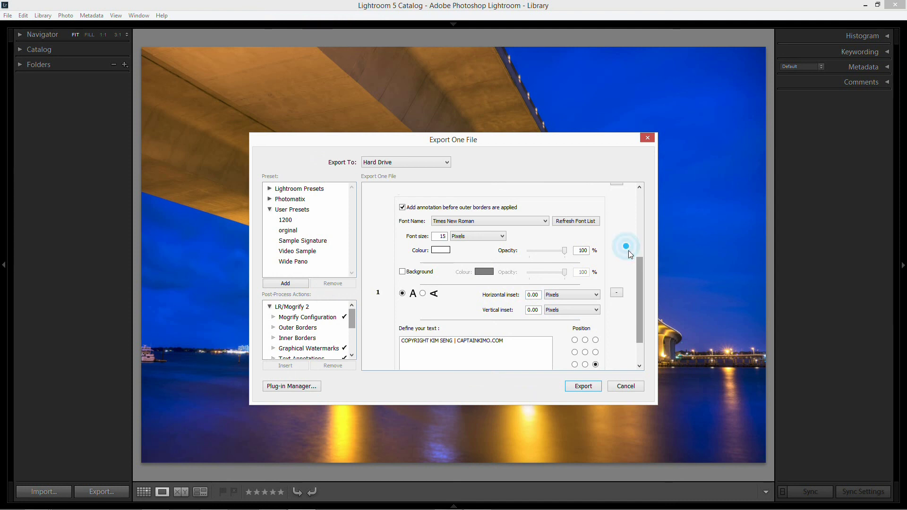
Step: Set the copyright annotation's vertical inset to 20 pixels and export the bridge photo, overwriting the existing file
{"action": "left_click_drag", "start_coordinate": [642, 270], "coordinate": [639, 282]}
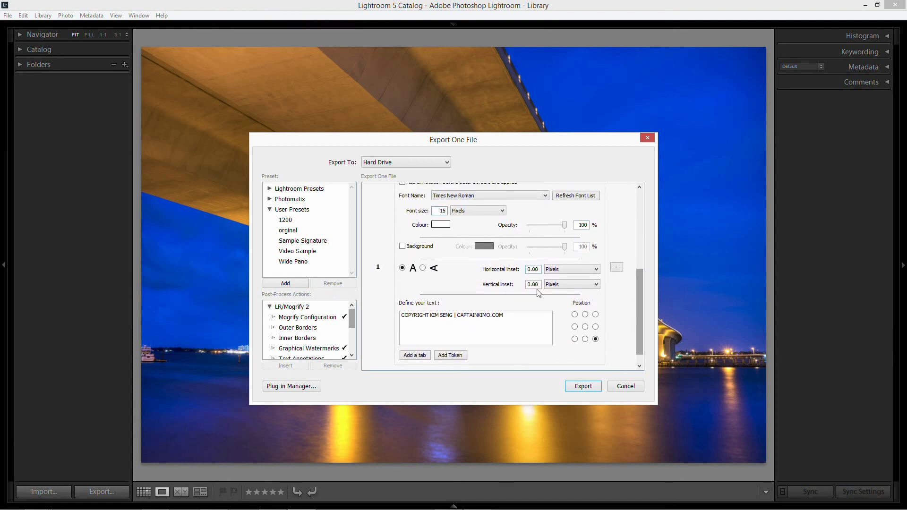
{"action": "left_click", "coordinate": [534, 285]}
{"action": "type", "text": "20"}
{"action": "left_click", "coordinate": [580, 388]}
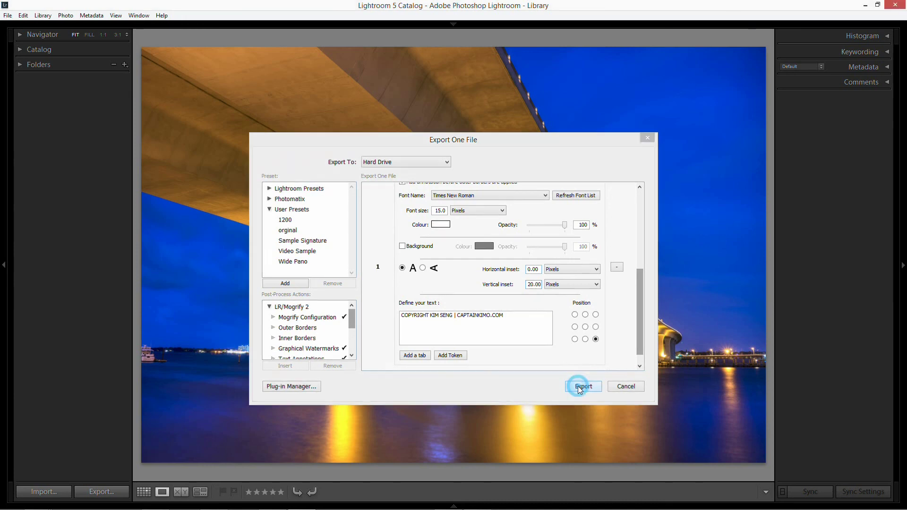
{"action": "left_click", "coordinate": [441, 327]}
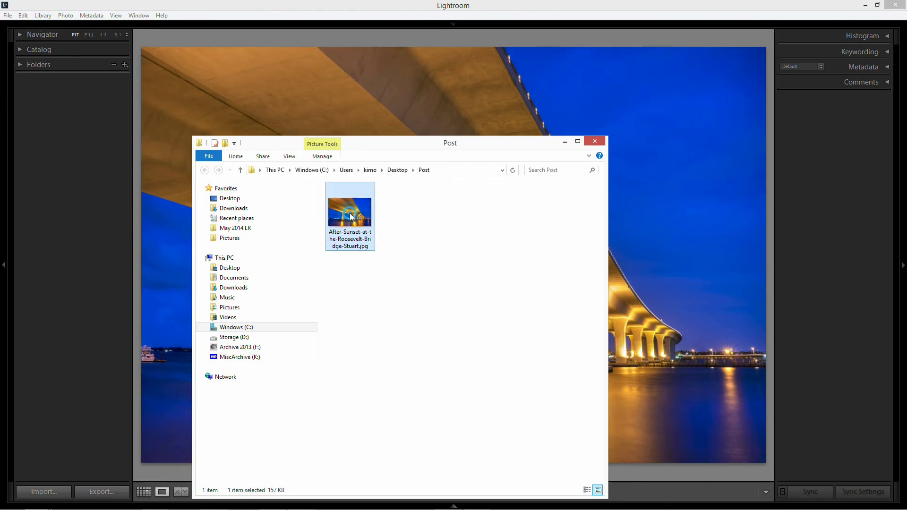
Step: View the newly exported bridge photo to check how the copyright text sits in the bar, and return to Lightroom
{"action": "double_click", "coordinate": [350, 216]}
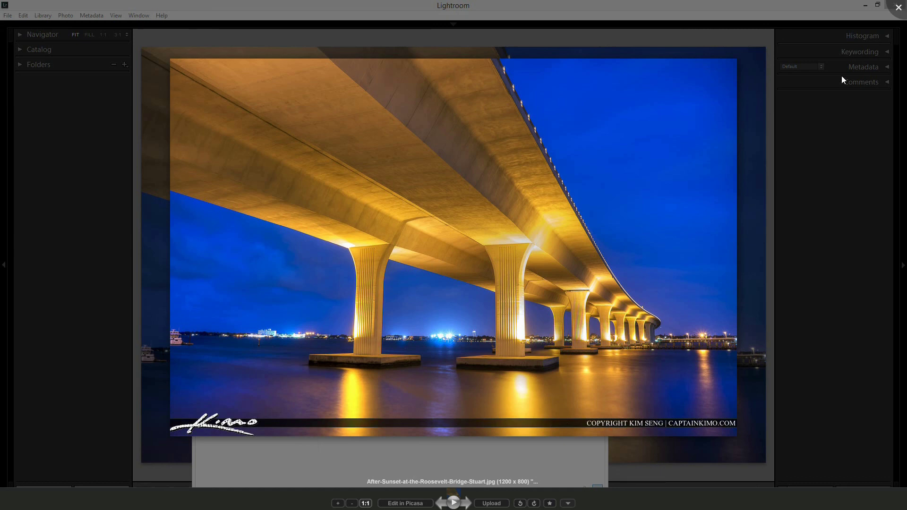
{"action": "left_click", "coordinate": [899, 7]}
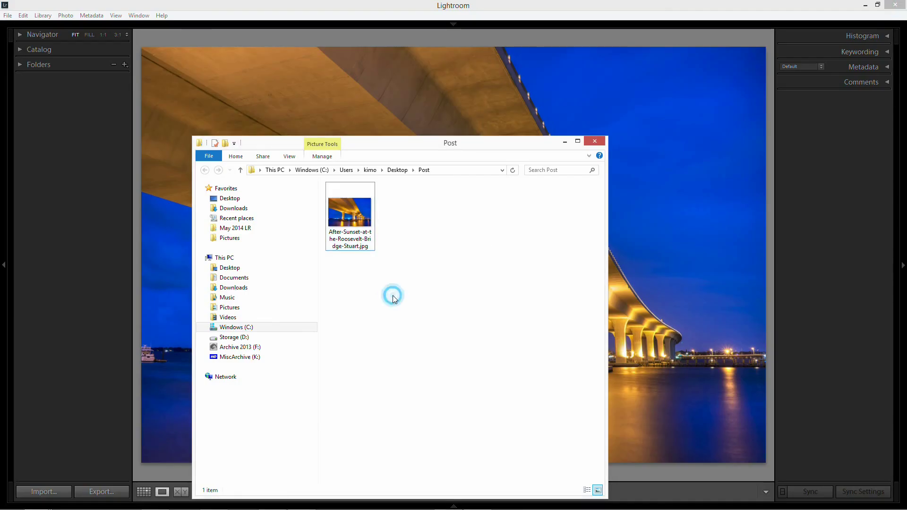
{"action": "key", "text": "alt+Tab"}
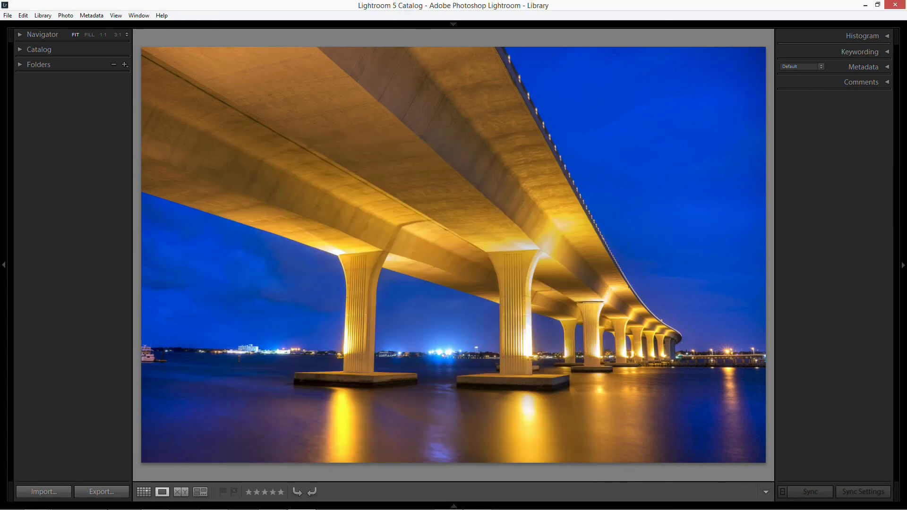
Step: In the export settings, set the copyright annotation's horizontal inset to 10 pixels and its font size to 14 pixels
{"action": "left_click", "coordinate": [101, 492]}
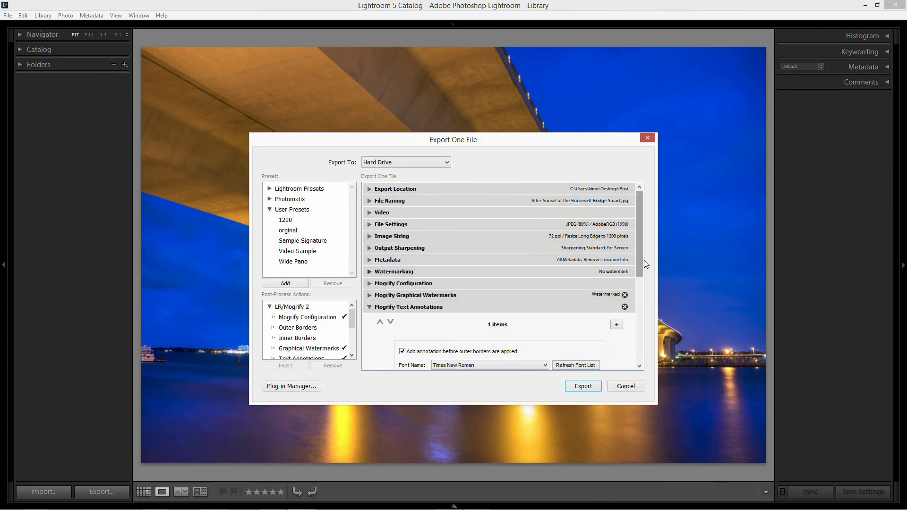
{"action": "left_click_drag", "start_coordinate": [639, 222], "coordinate": [636, 334]}
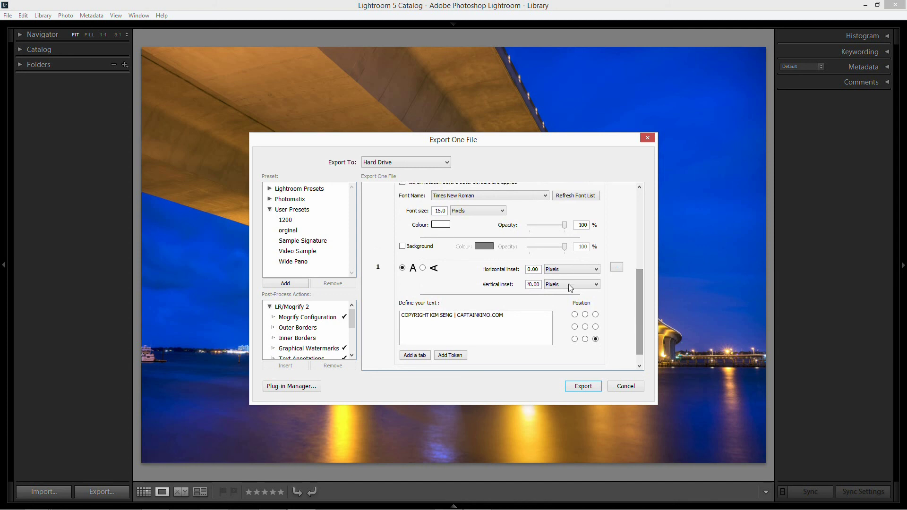
{"action": "double_click", "coordinate": [533, 269]}
{"action": "type", "text": "10"}
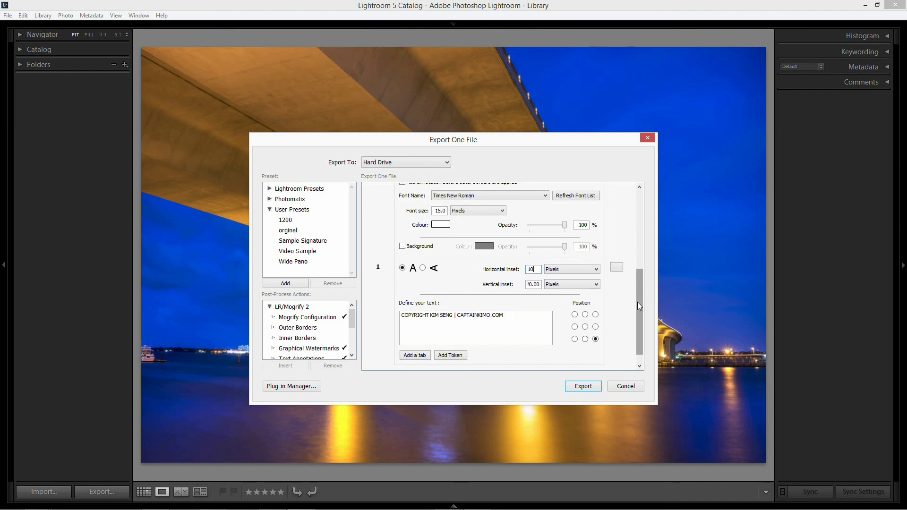
{"action": "left_click_drag", "start_coordinate": [639, 305], "coordinate": [641, 295]}
{"action": "left_click", "coordinate": [439, 232]}
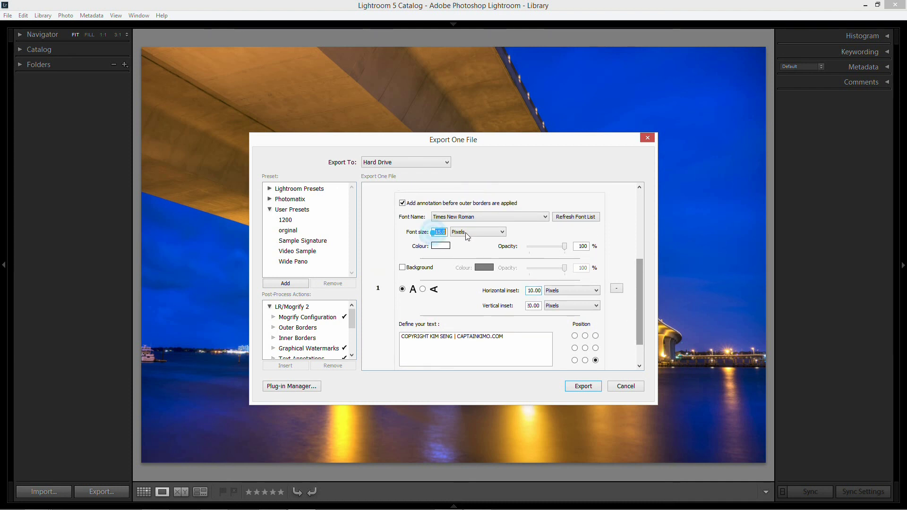
{"action": "type", "text": "14"}
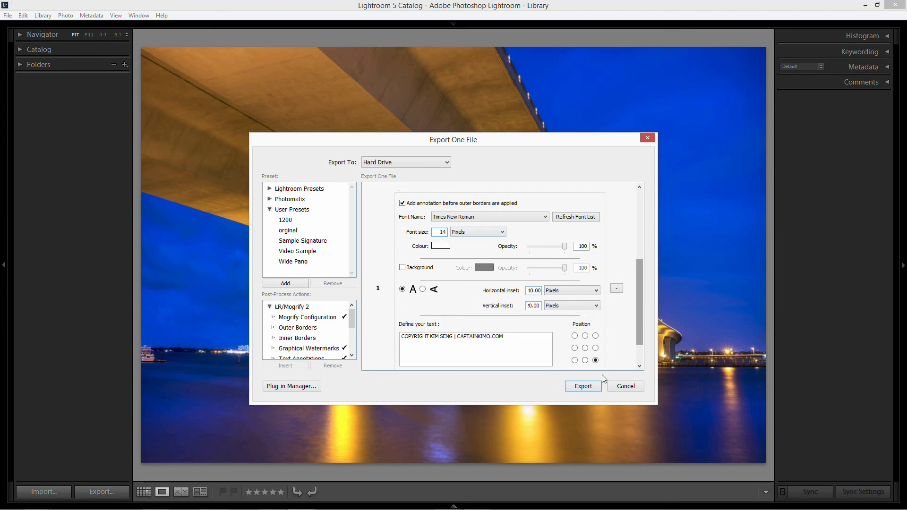
Step: Export the bridge photo over the existing file and open the exported image to check the adjusted copyright text
{"action": "left_click", "coordinate": [588, 386]}
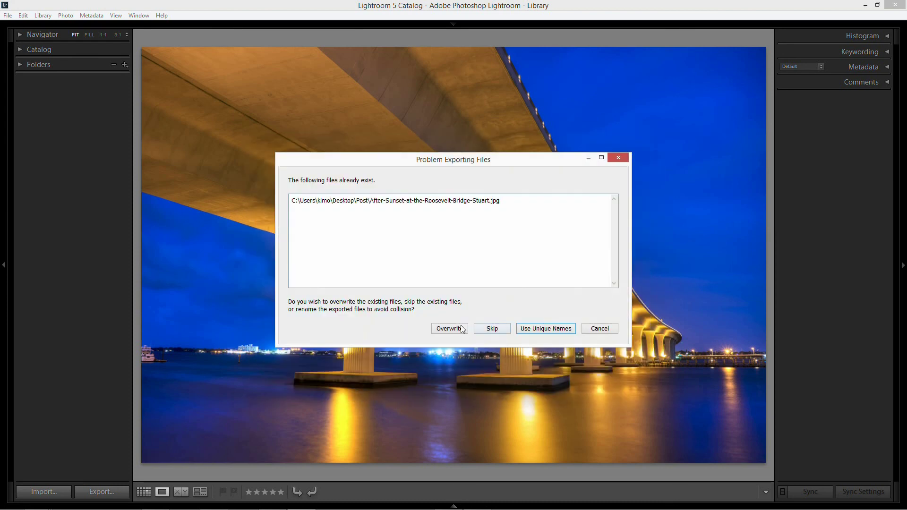
{"action": "left_click", "coordinate": [457, 328]}
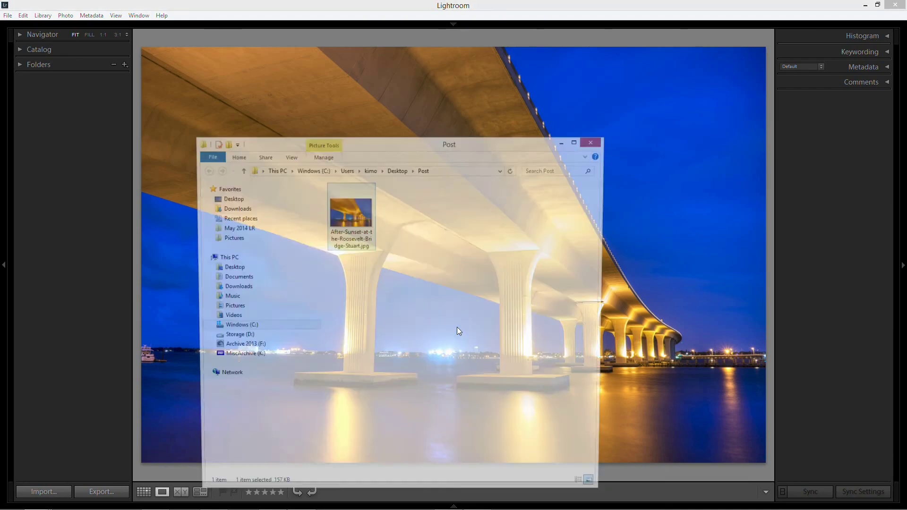
{"action": "left_click", "coordinate": [422, 263]}
{"action": "double_click", "coordinate": [349, 213]}
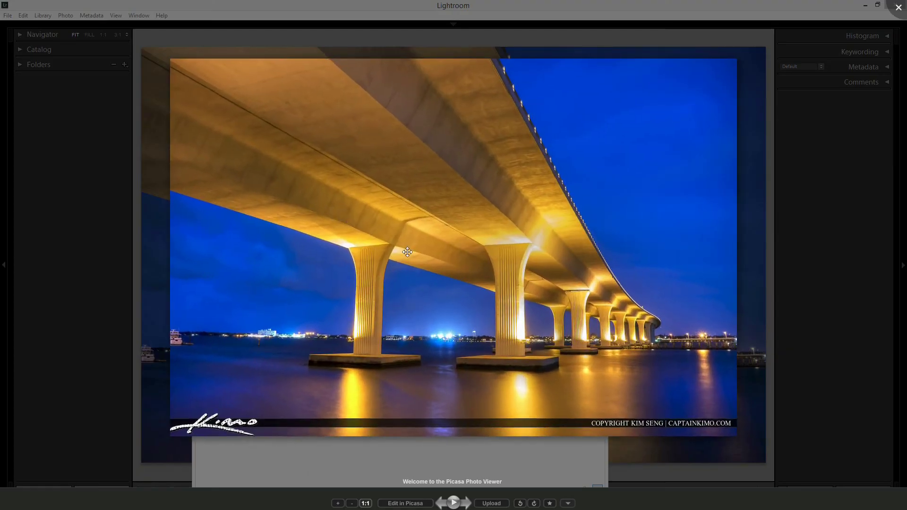